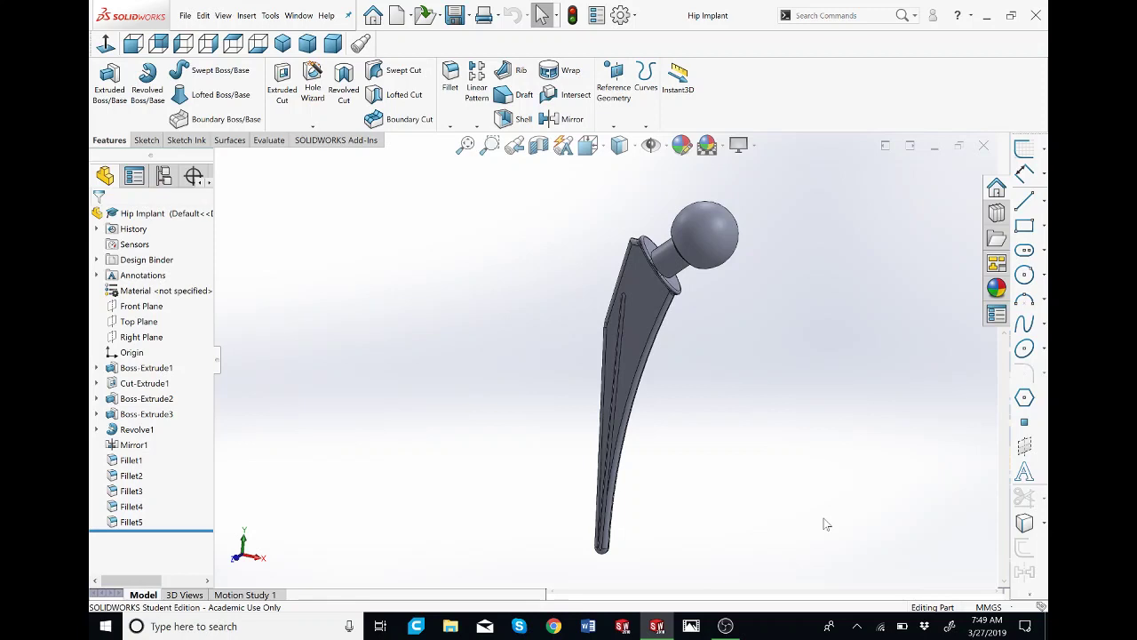
# Step: Roll the Hip Implant model back to just after its first boss extrusion
pyautogui.moveTo(698, 410); pyautogui.dragTo(729, 475, button='middle')
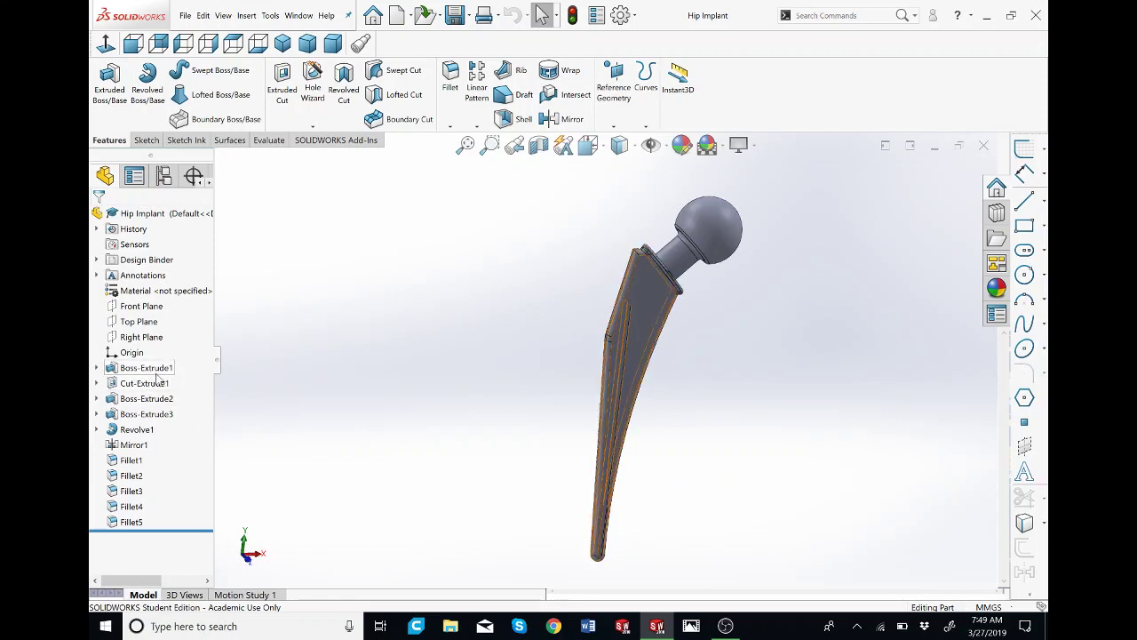
pyautogui.moveTo(201, 533); pyautogui.dragTo(175, 377)
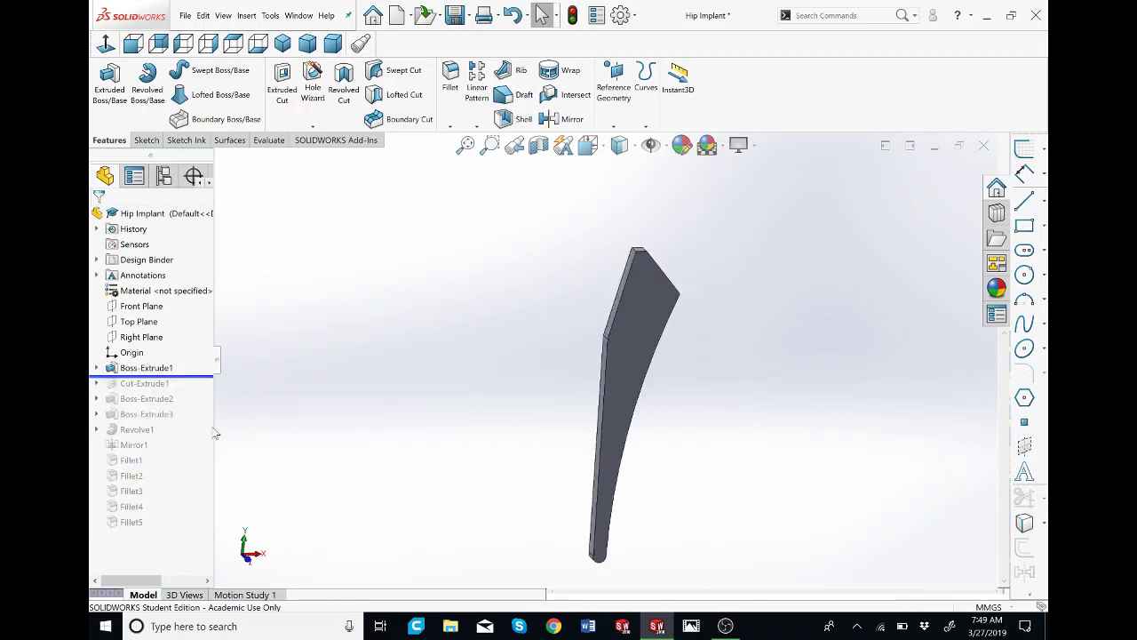
pyautogui.moveTo(545, 419); pyautogui.dragTo(545, 391, button='middle')
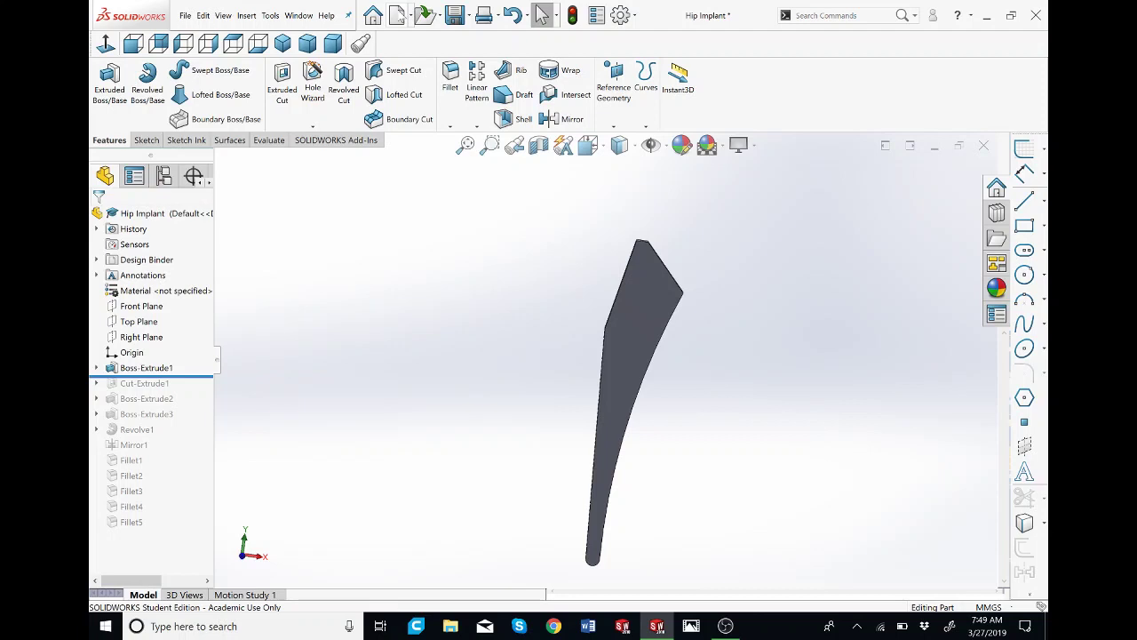
# Step: Create a new part document with its units set to MMGS (millimeter, gram, second)
pyautogui.click(397, 15)
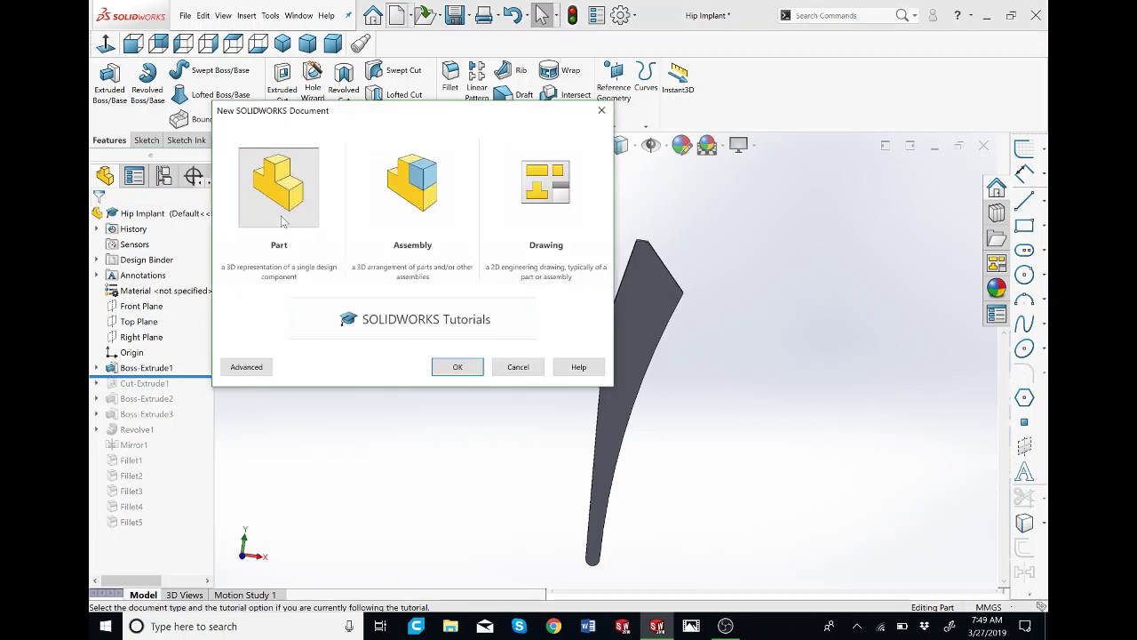
pyautogui.click(459, 366)
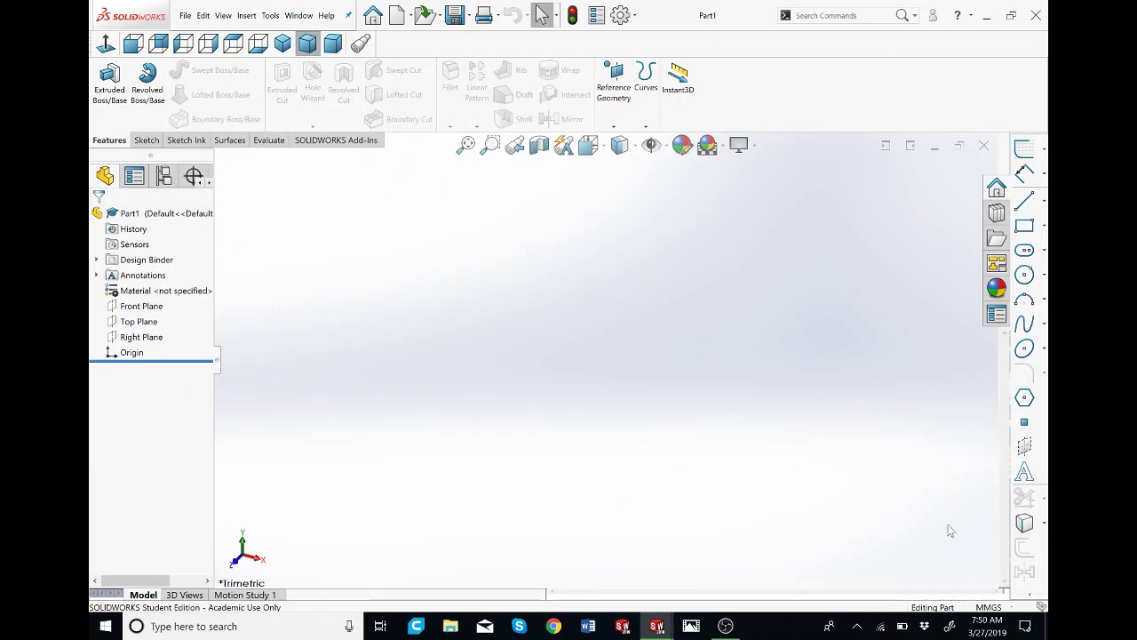
pyautogui.click(989, 607)
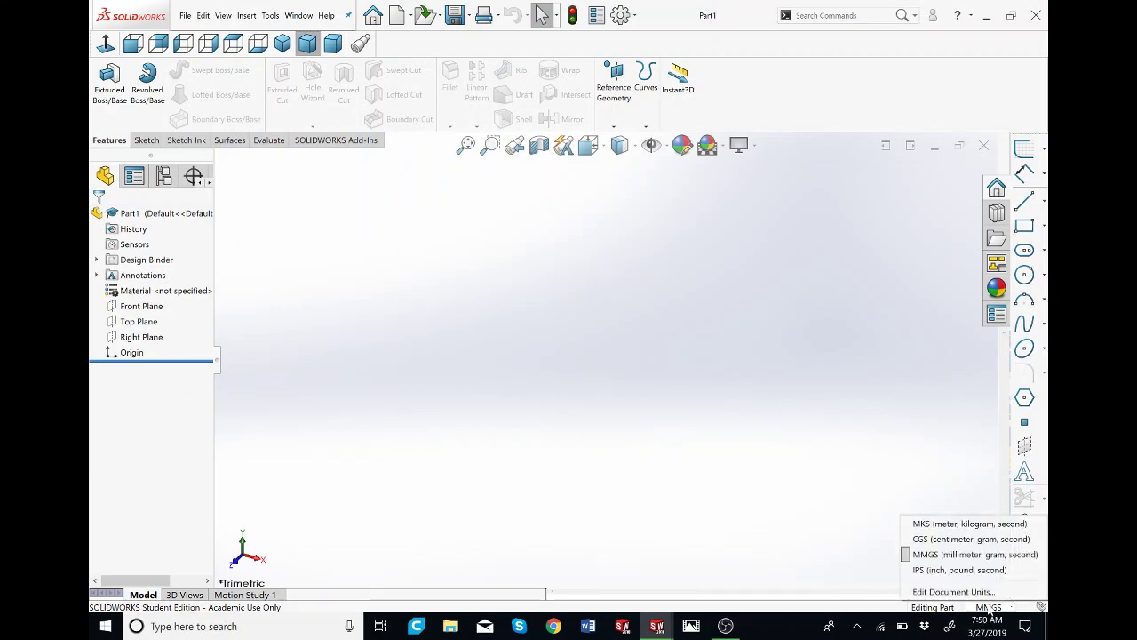
pyautogui.click(945, 562)
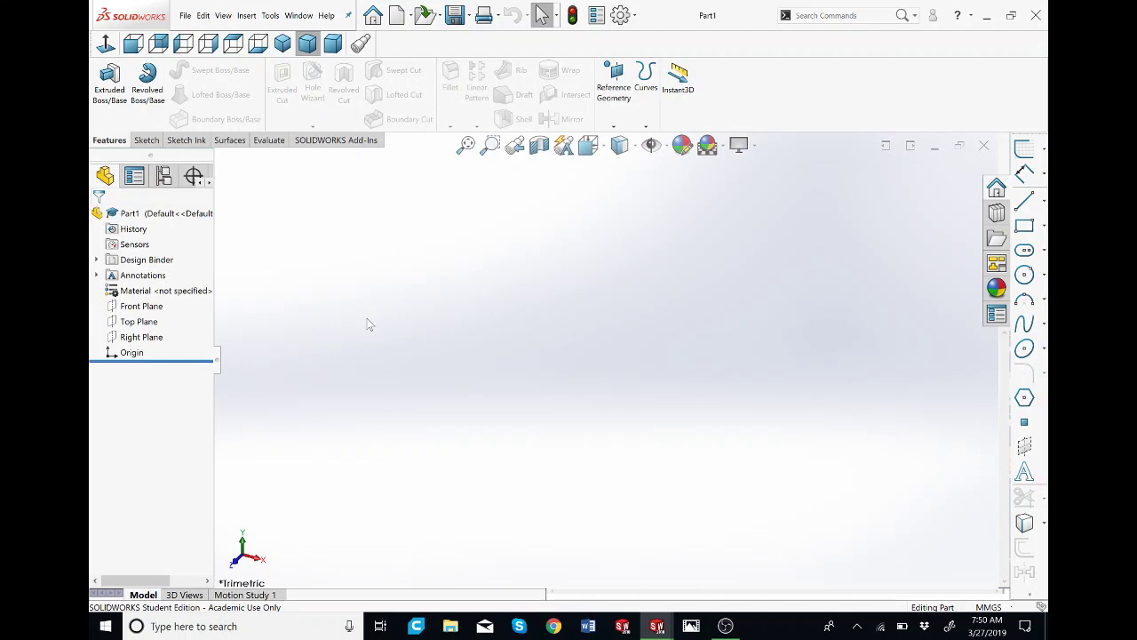
# Step: Switch to the Hip Implant part and open the first extrusion's sketch to examine its full profile and dimensions
pyautogui.hotkey('ctrl', 'Tab')
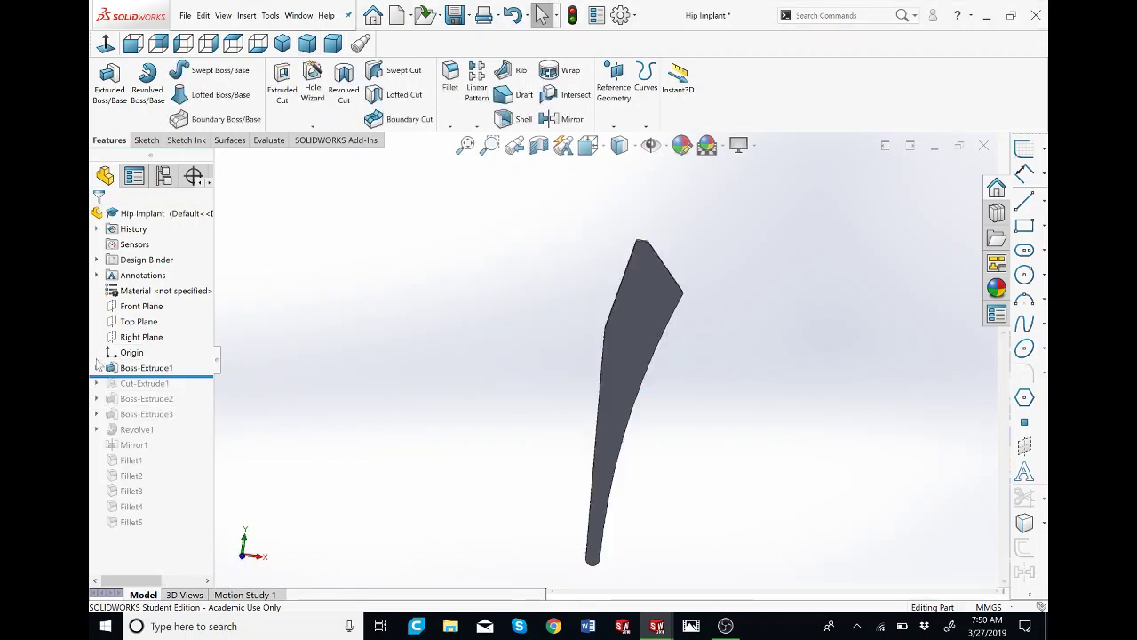
pyautogui.click(97, 368)
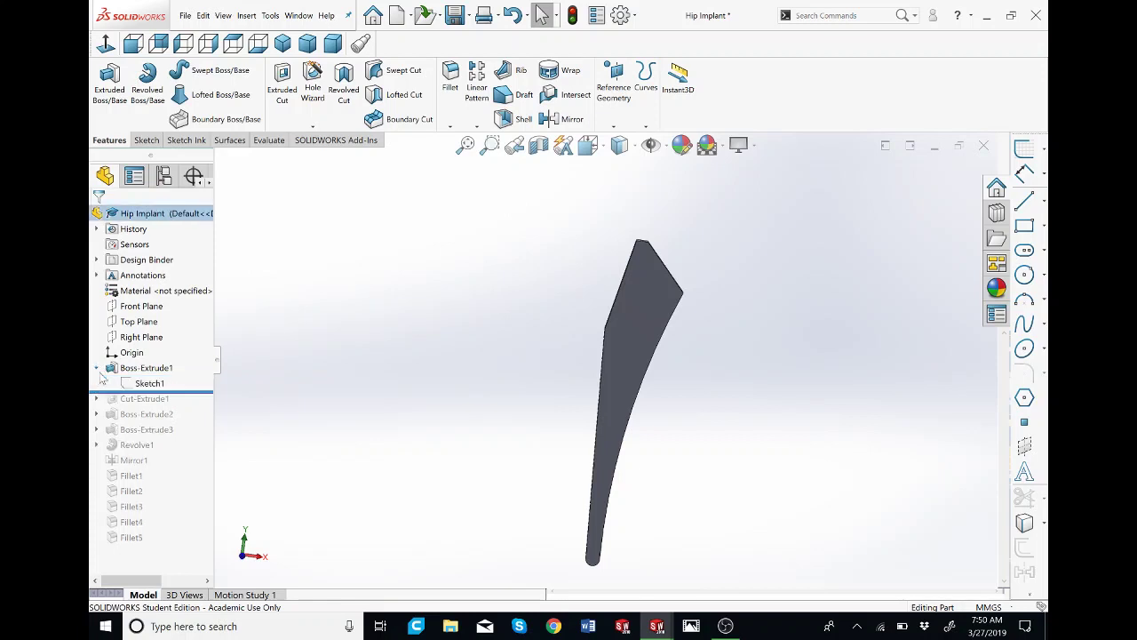
pyautogui.rightClick(145, 385)
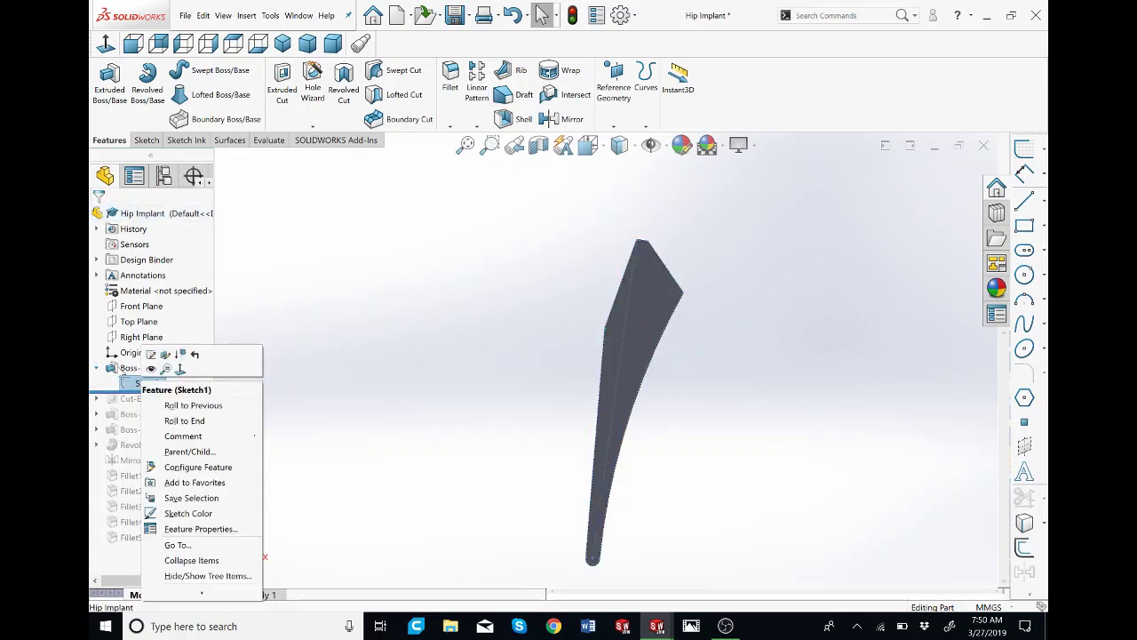
pyautogui.rightClick(120, 370)
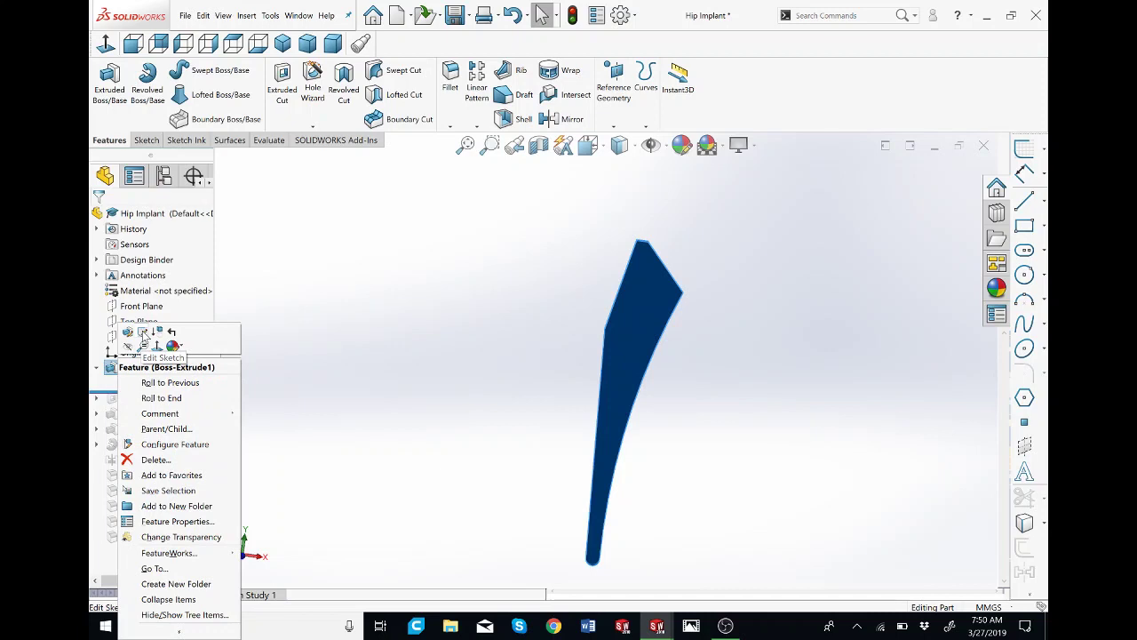
pyautogui.click(143, 332)
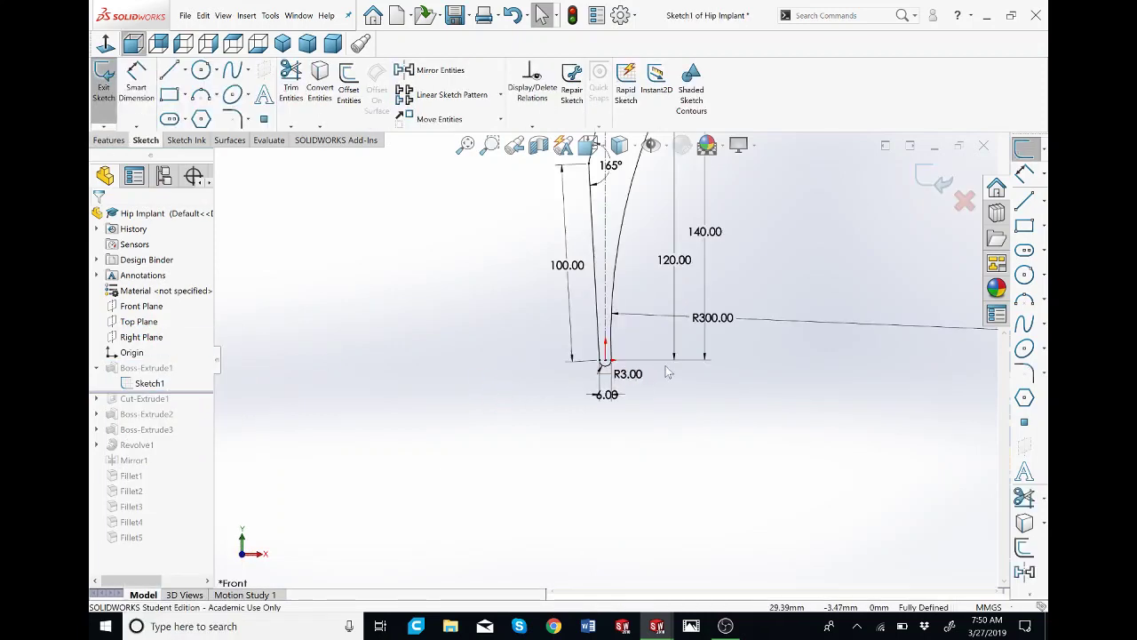
pyautogui.scroll(3, 649, 417)
pyautogui.scroll(-3, 652, 345)
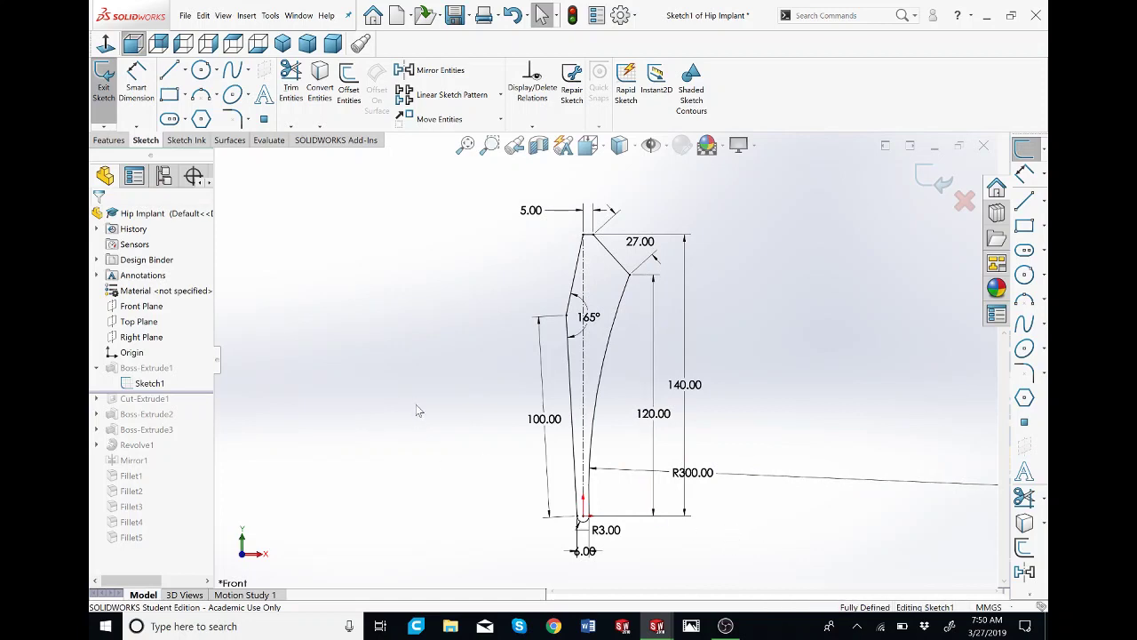
# Step: Return to the new part and save it to the Desktop as "Hip Implant 2"
pyautogui.hotkey('ctrl', 'Tab')
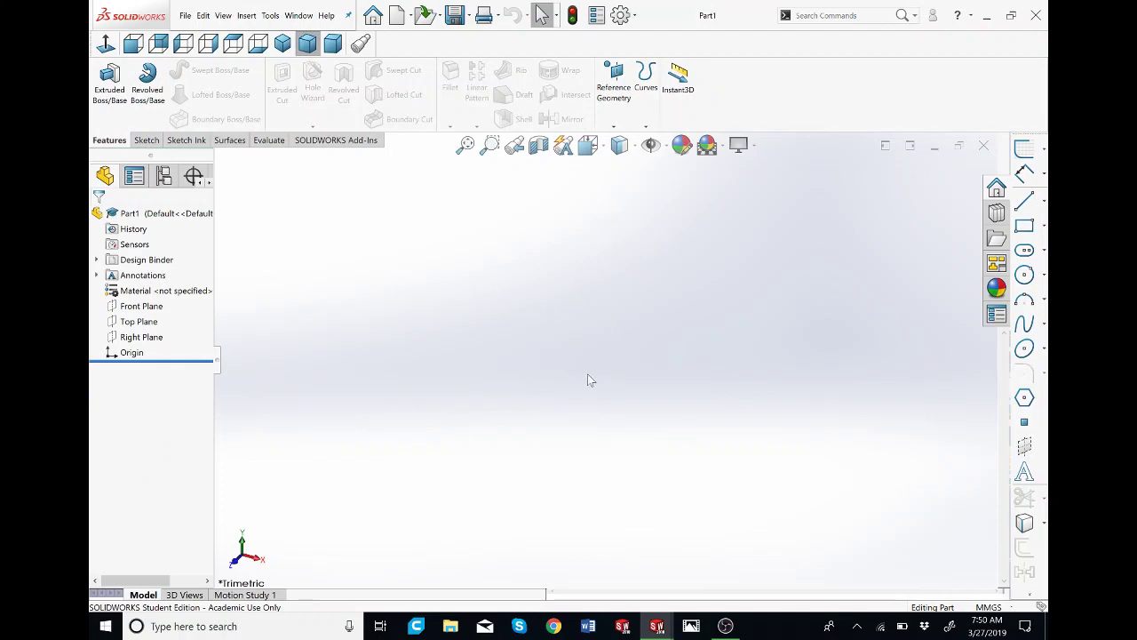
pyautogui.hotkey('ctrl', 's')
pyautogui.moveTo(465, 40); pyautogui.dragTo(608, 63)
pyautogui.write('Hip')
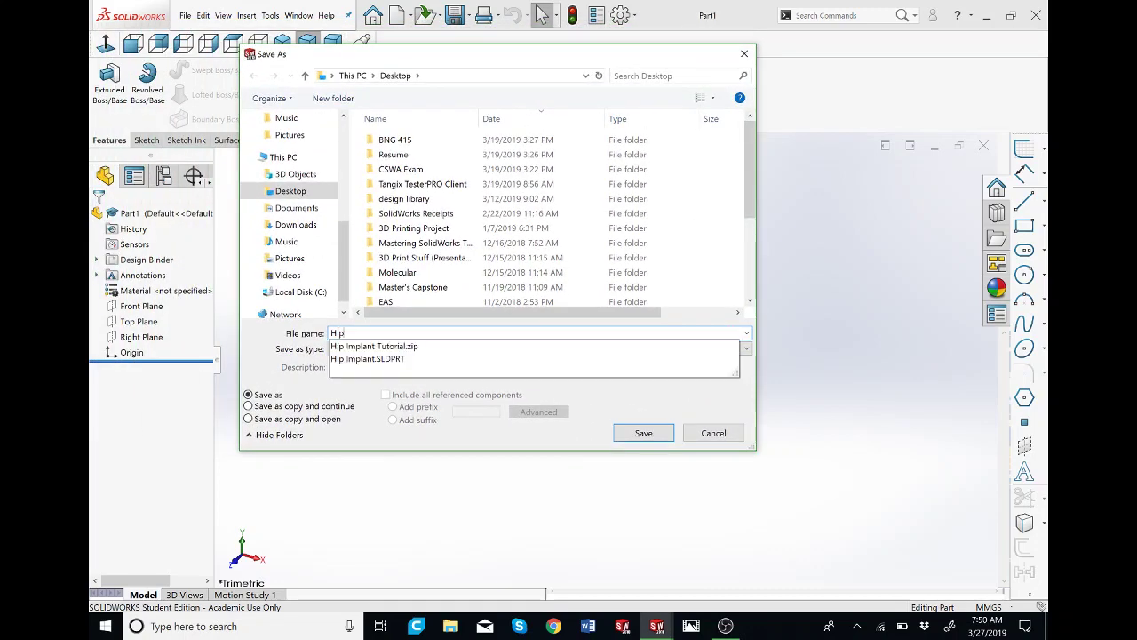
pyautogui.write(' Imo')
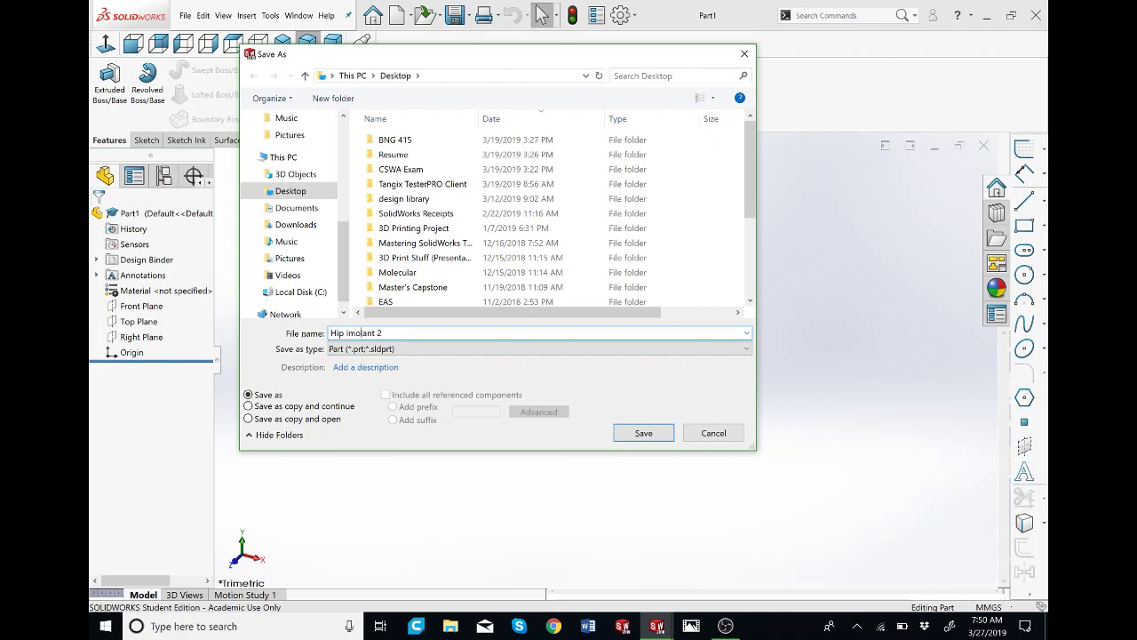
pyautogui.press('Return')
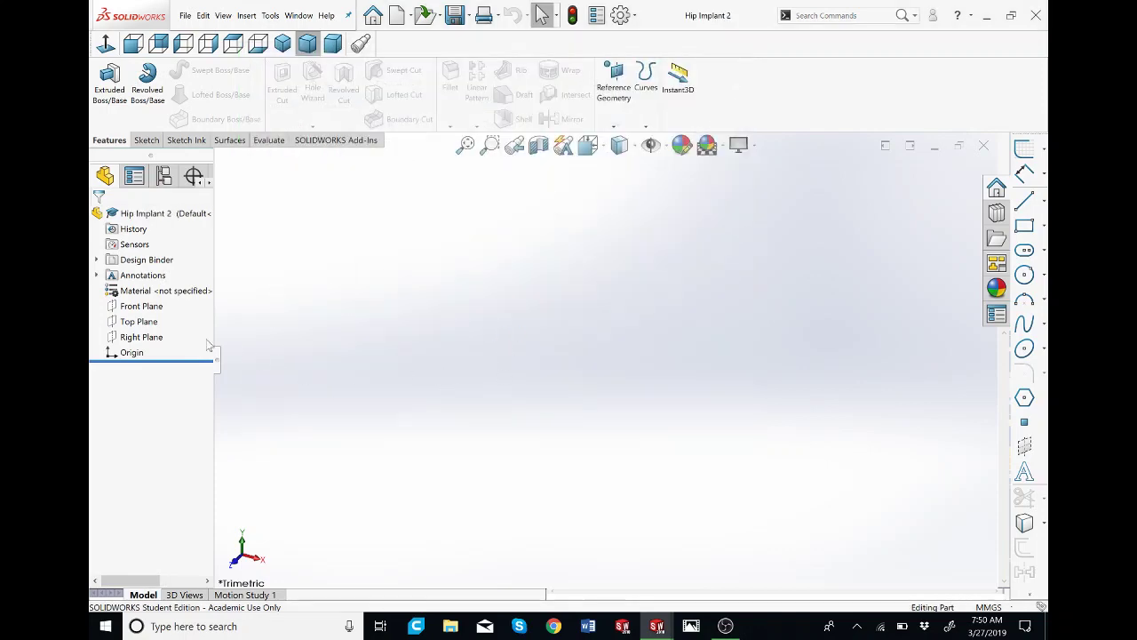
# Step: Start a sketch on the Front Plane and draw a vertical centerline about 50 mm long upward from the origin
pyautogui.rightClick(131, 305)
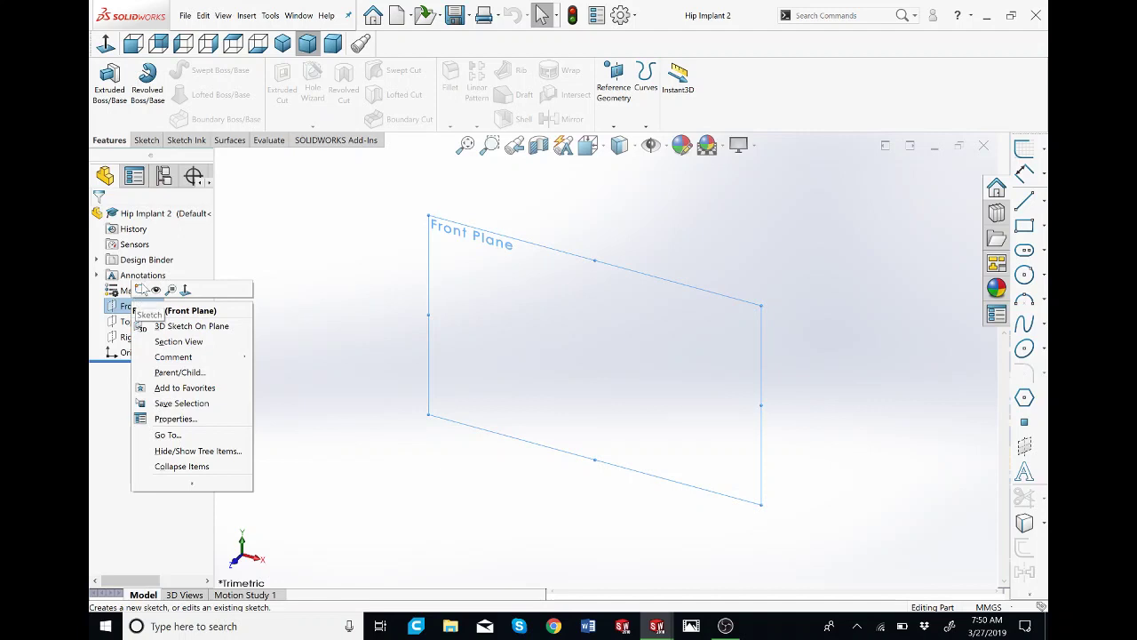
pyautogui.click(140, 289)
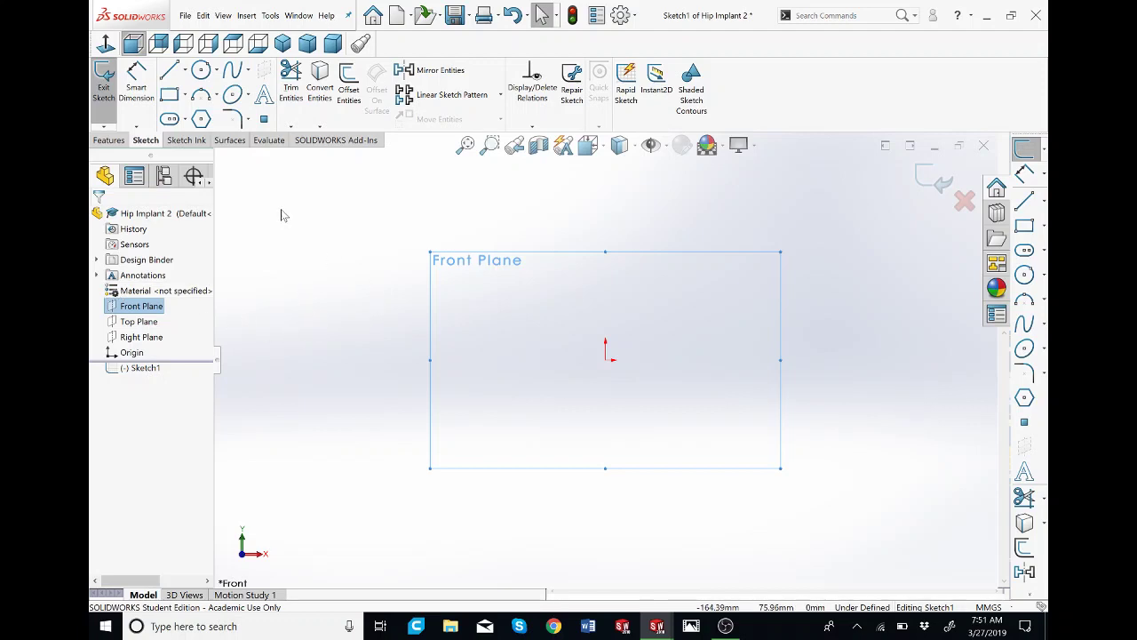
pyautogui.click(185, 72)
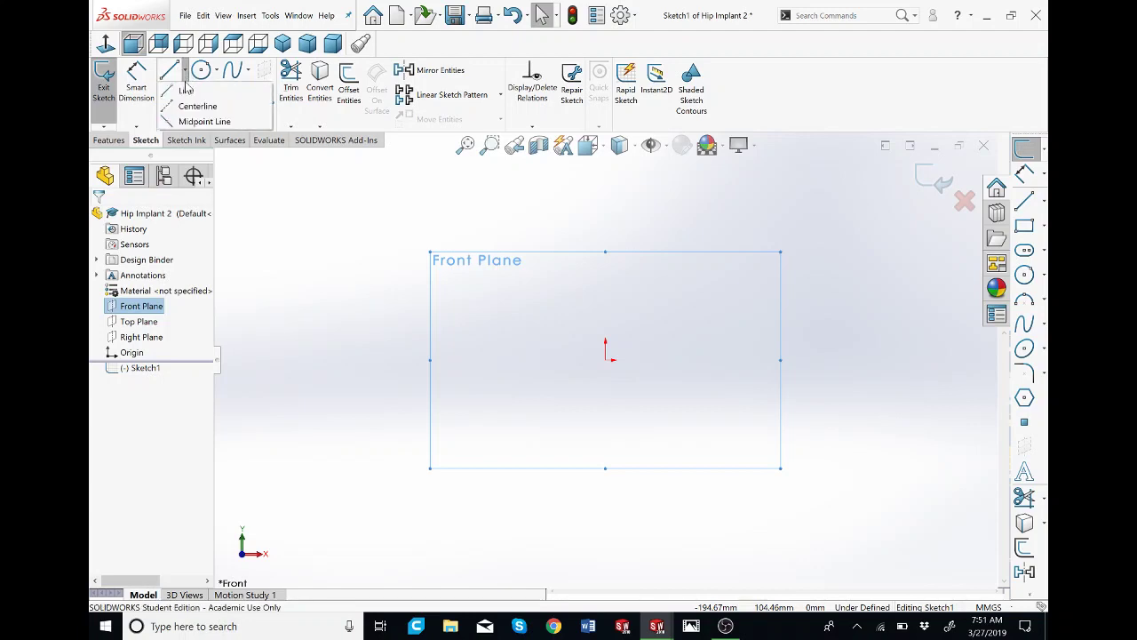
pyautogui.click(188, 109)
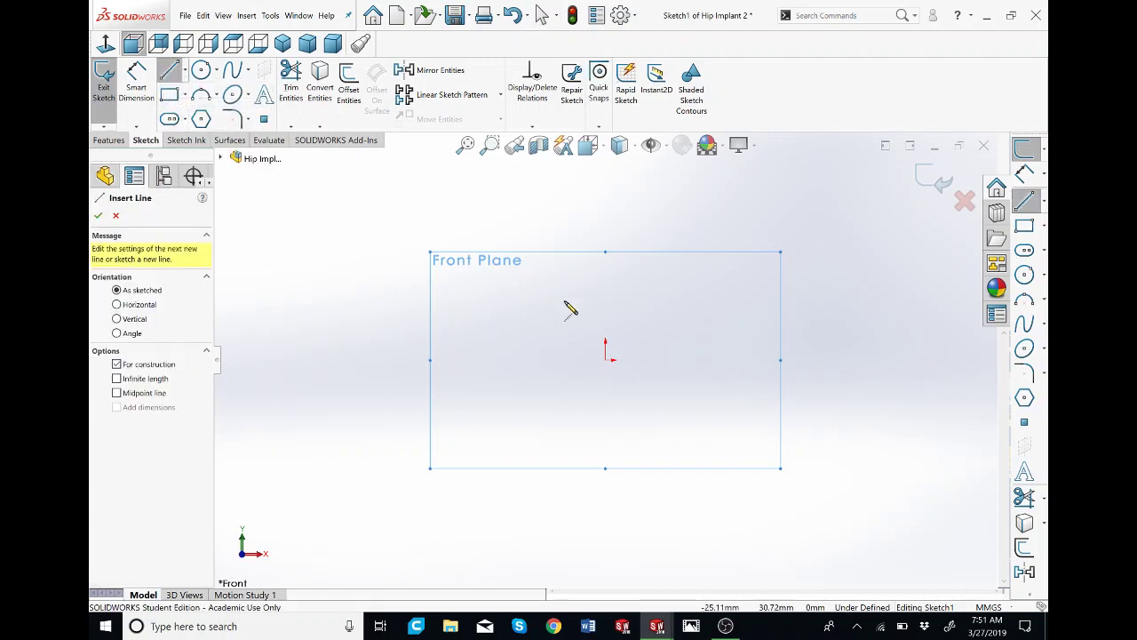
pyautogui.click(606, 360)
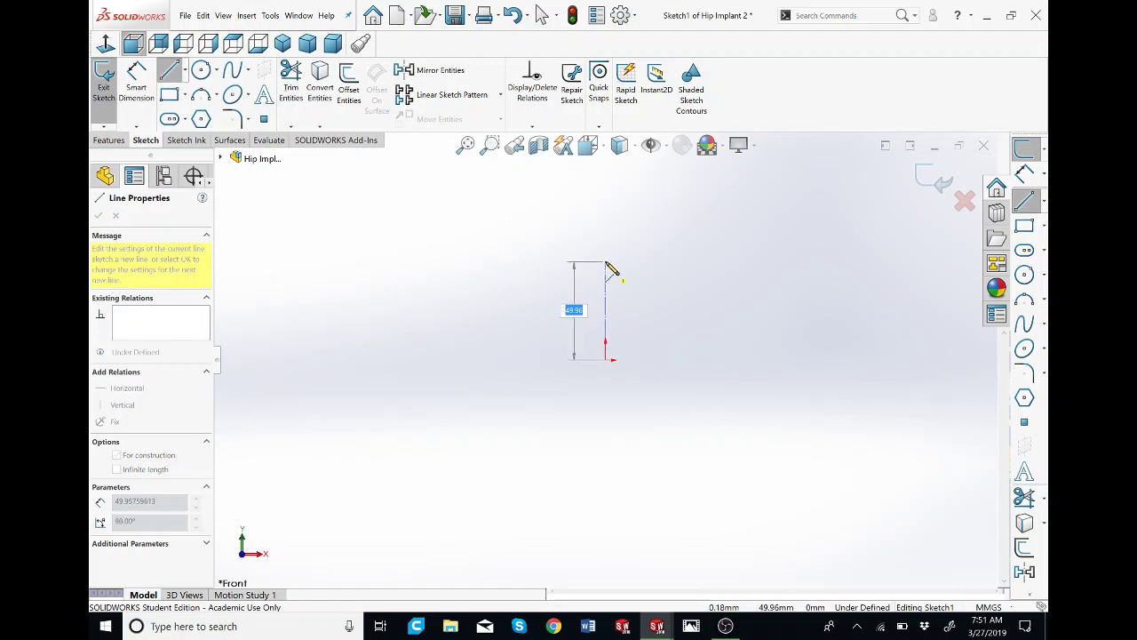
pyautogui.click(606, 264)
pyautogui.press('Escape')
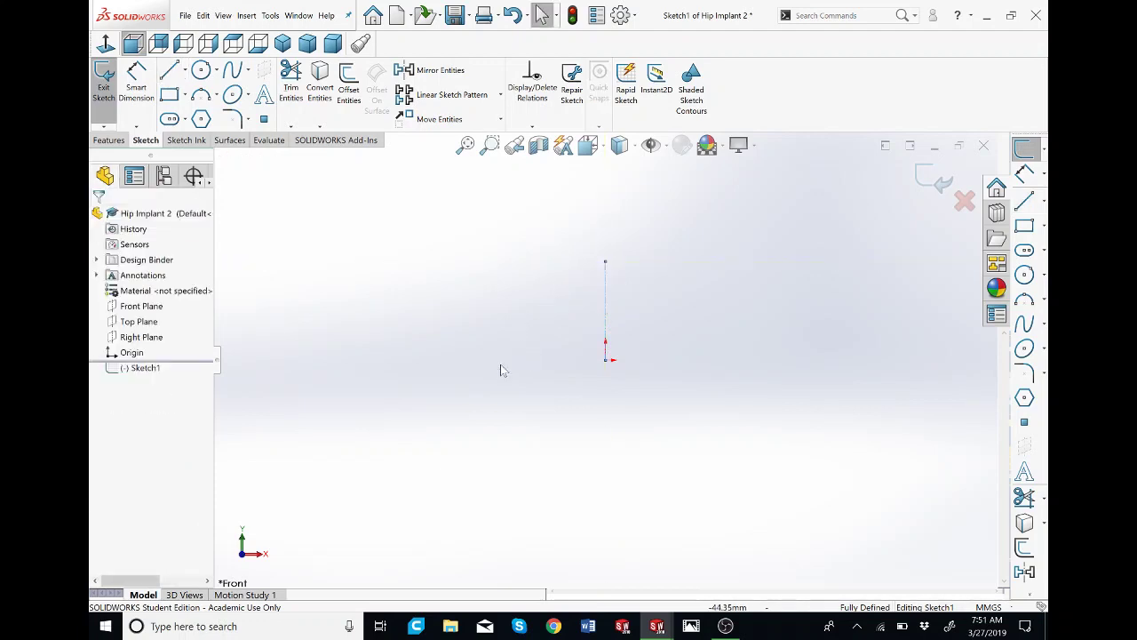
# Step: Switch to the Hip Implant reference sketch and move its 140 mm and 100 mm dimensions slightly outward from the profile
pyautogui.hotkey('ctrl', 'Tab')
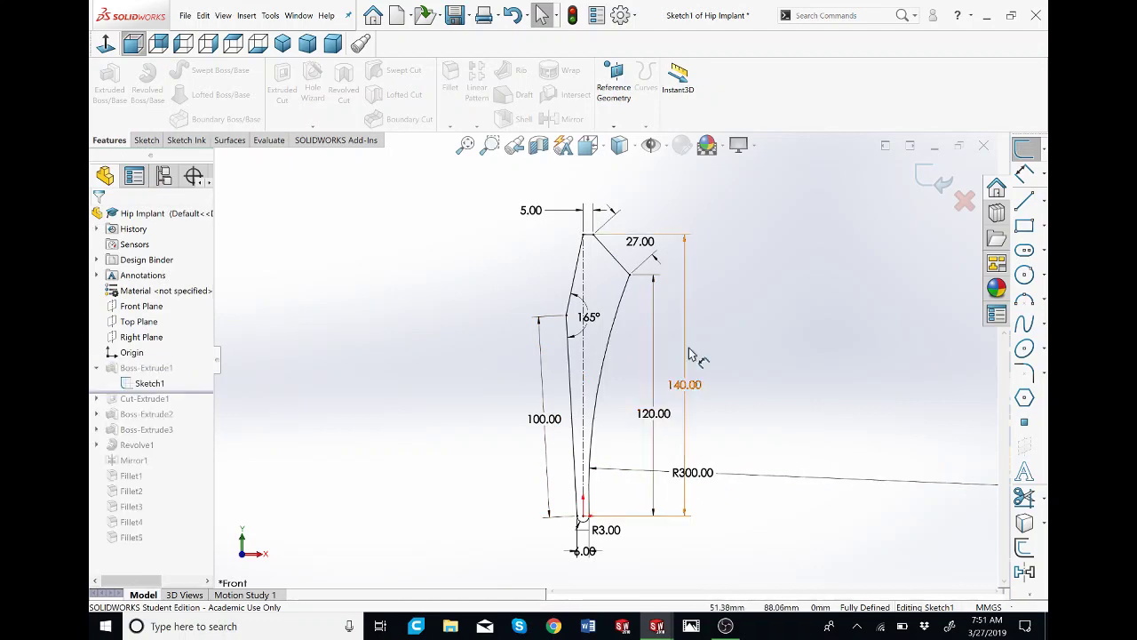
pyautogui.moveTo(702, 391)
pyautogui.mouseDown()
pyautogui.moveTo(624, 393)
pyautogui.moveTo(706, 388)
pyautogui.mouseUp()
pyautogui.moveTo(552, 429); pyautogui.dragTo(536, 423)
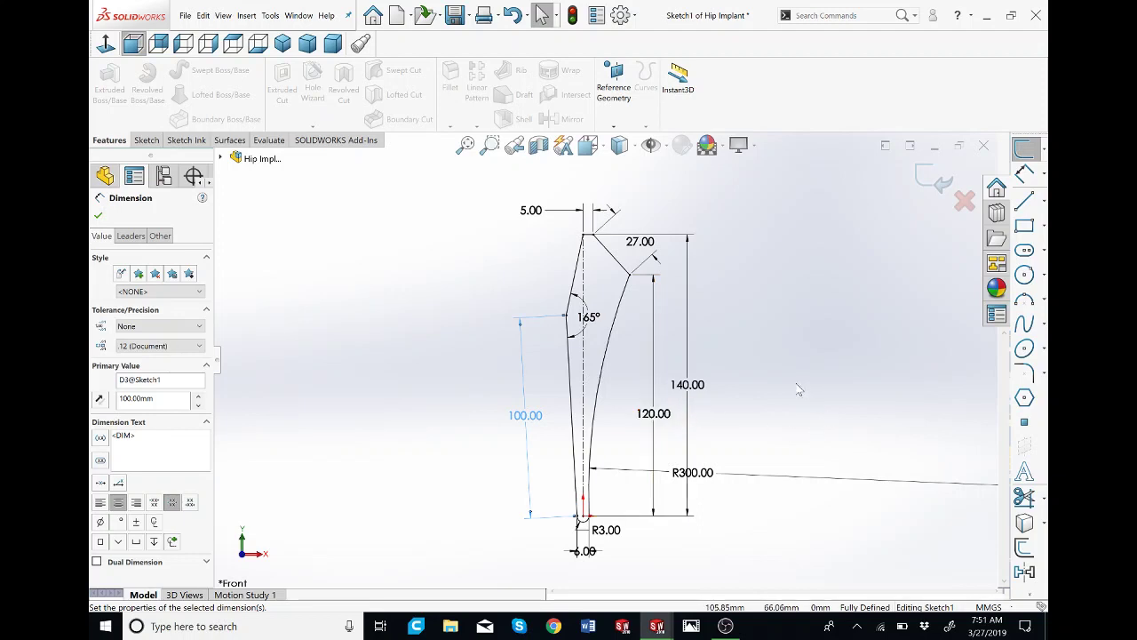
# Step: Return to the Hip Implant 2 sketch and dimension the vertical centerline's length to 120 mm
pyautogui.hotkey('ctrl', 'Tab')
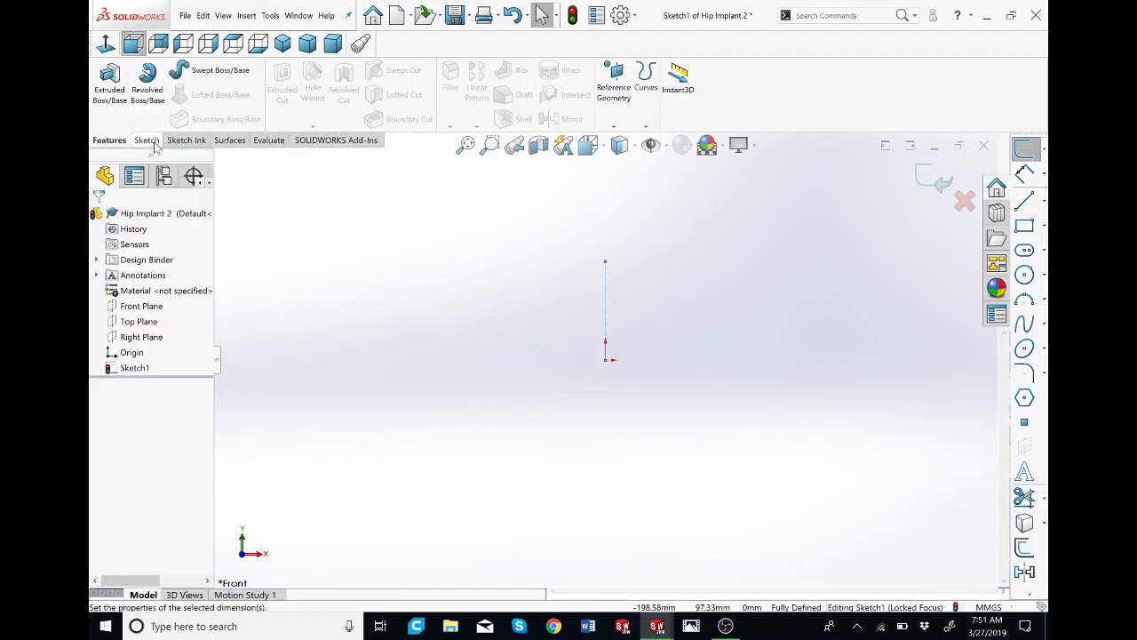
pyautogui.click(146, 140)
pyautogui.click(136, 82)
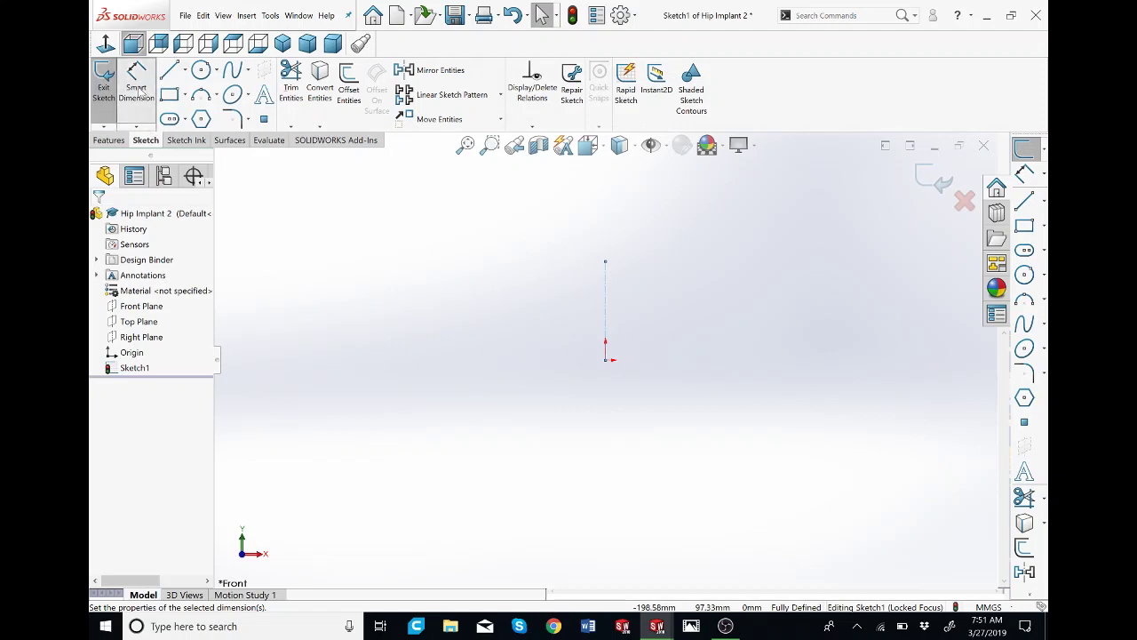
pyautogui.click(607, 301)
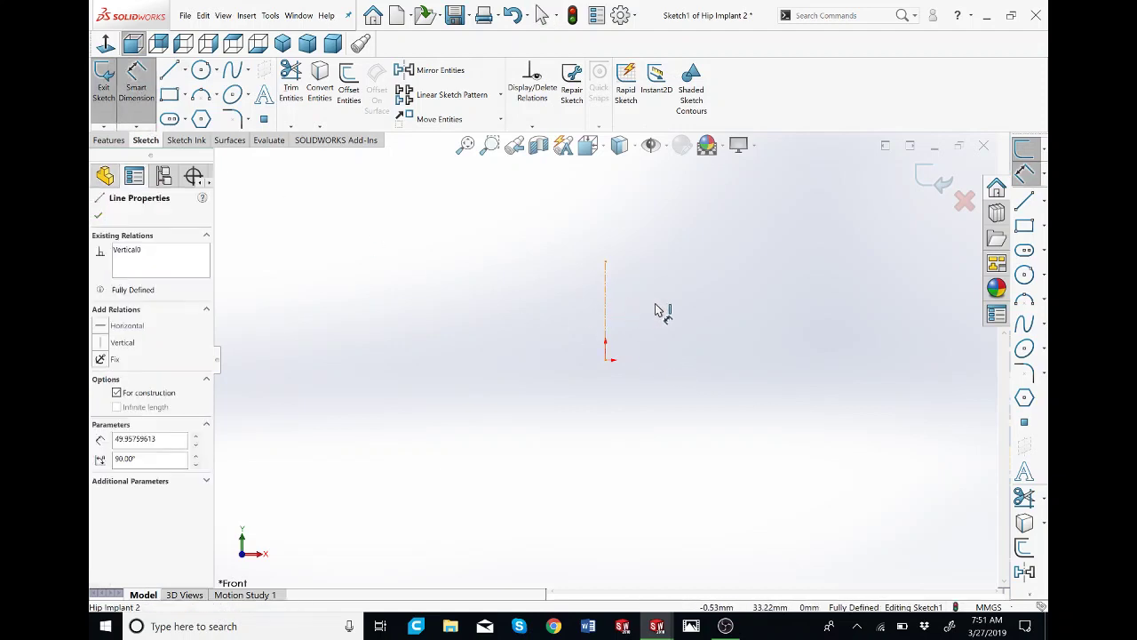
pyautogui.click(681, 310)
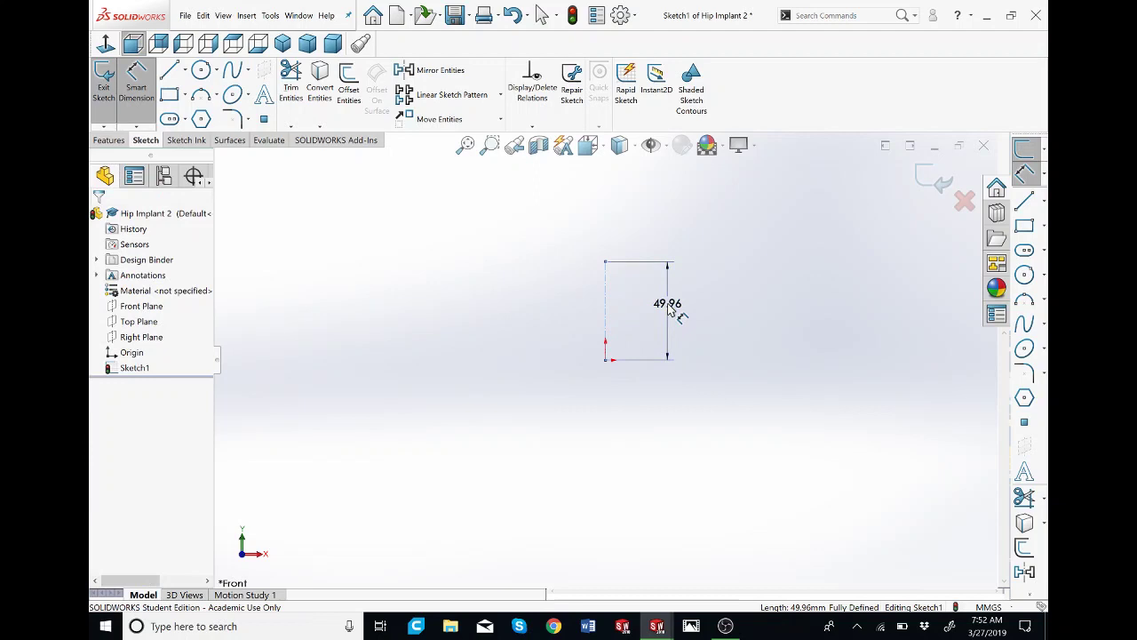
pyautogui.write('120')
pyautogui.press('Return')
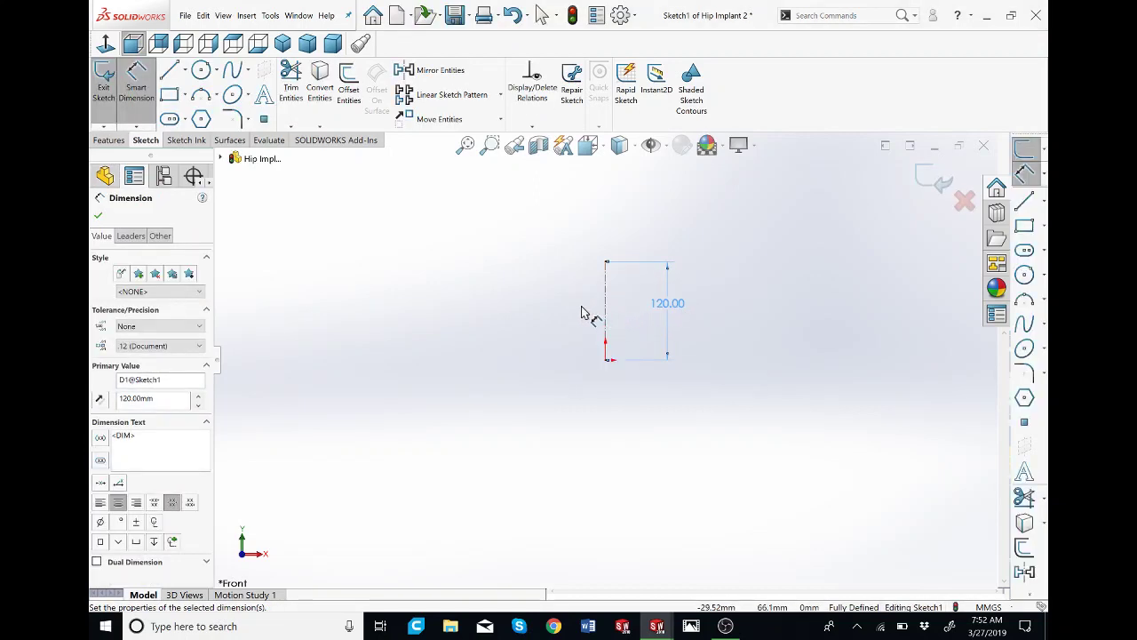
# Step: Draw two connected lines from a point level with and about 42 mm left of the origin, up and outward, ending at the centerline's top endpoint
pyautogui.click(169, 72)
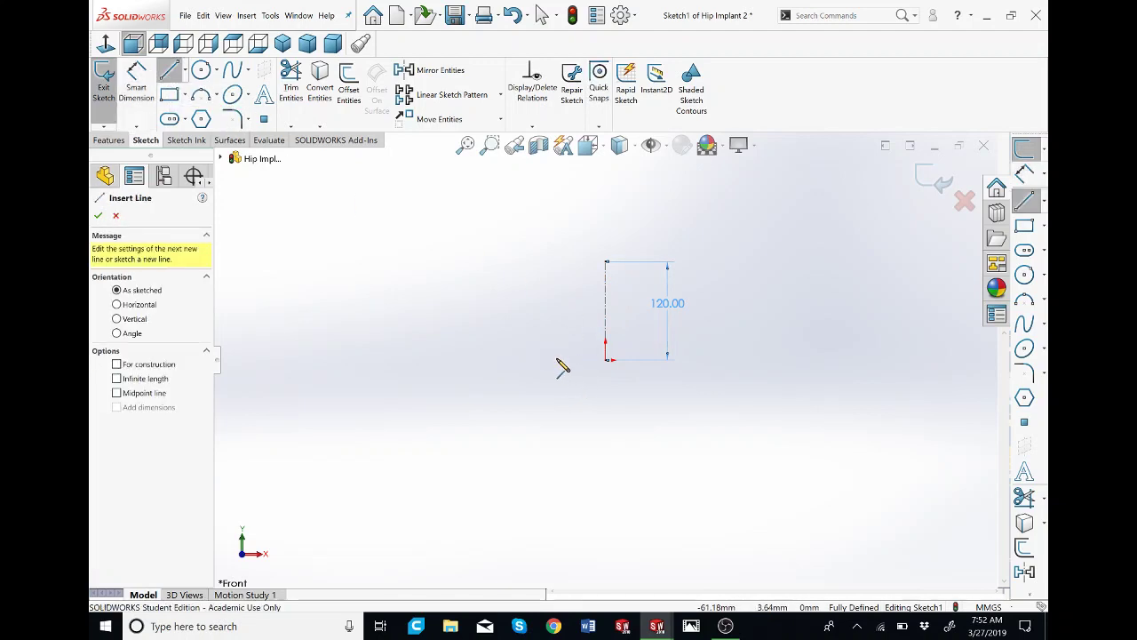
pyautogui.scroll(-3, 586, 359)
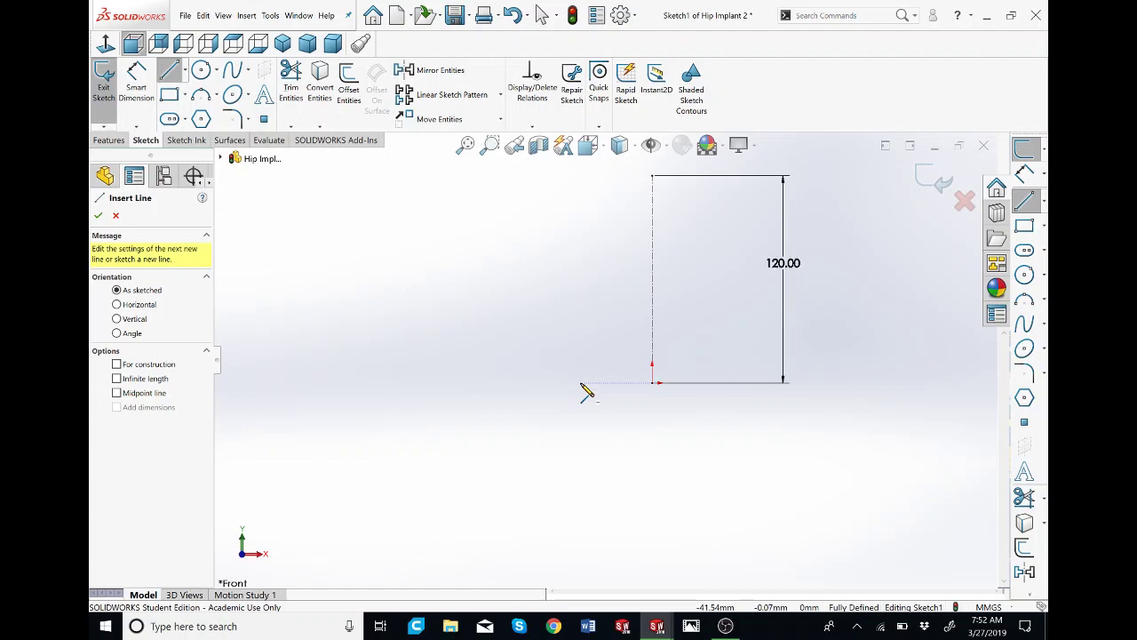
pyautogui.click(580, 383)
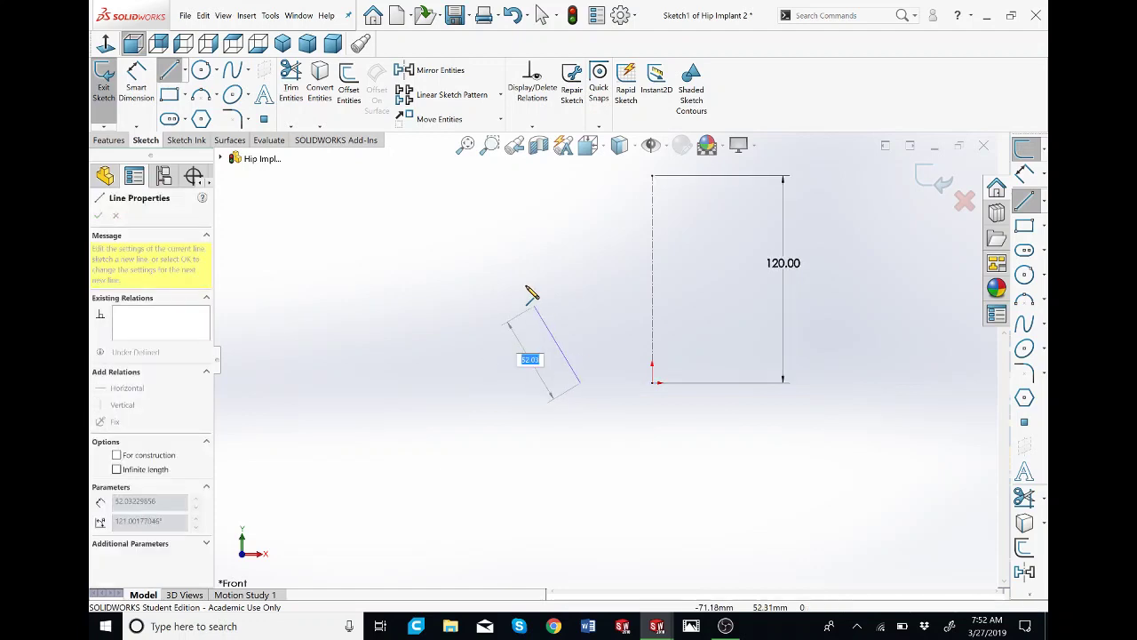
pyautogui.click(493, 232)
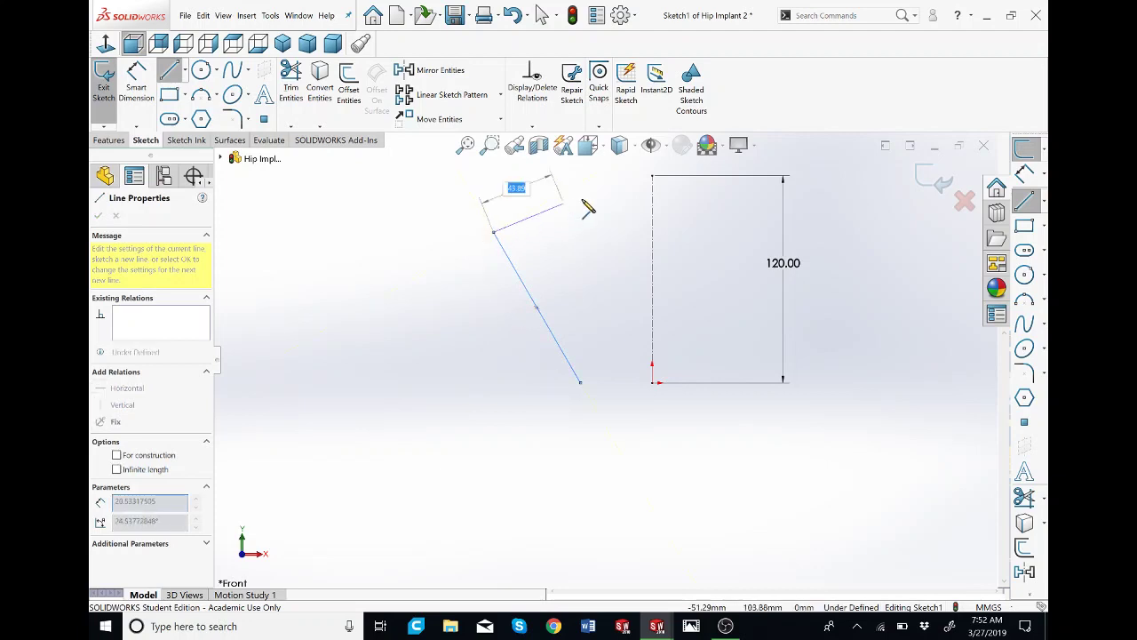
pyautogui.click(654, 179)
pyautogui.press('Escape')
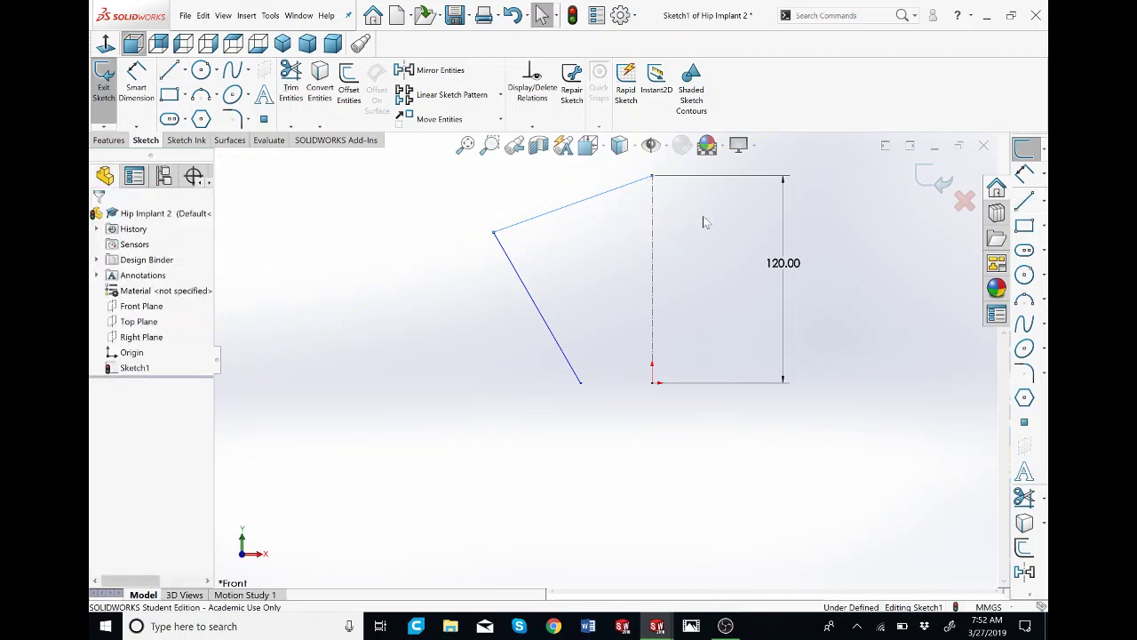
pyautogui.click(139, 88)
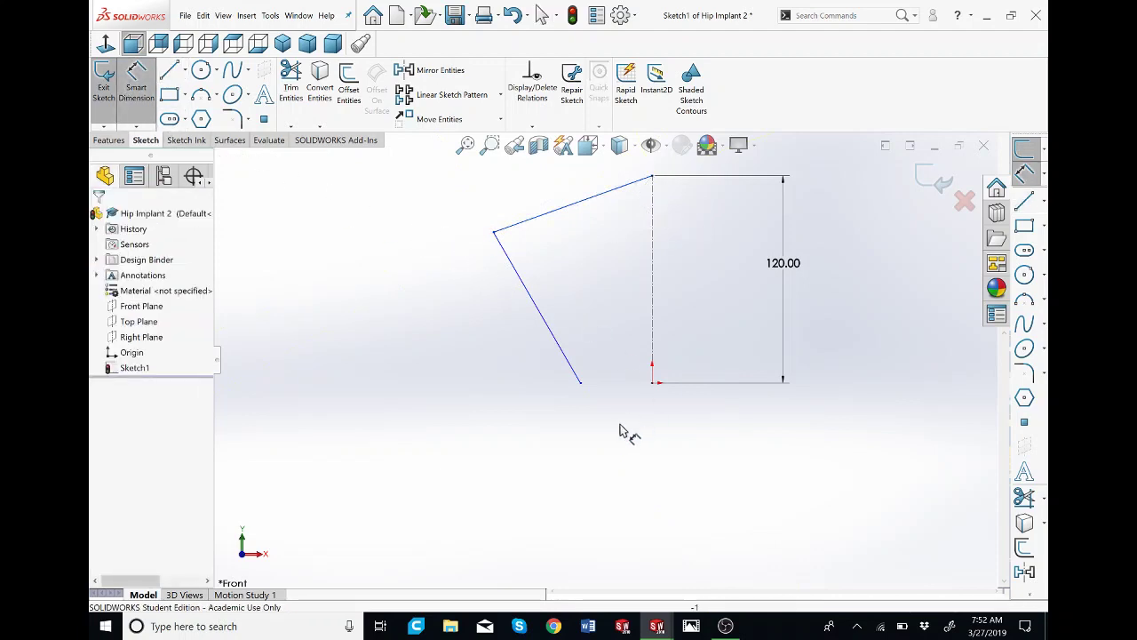
pyautogui.click(579, 390)
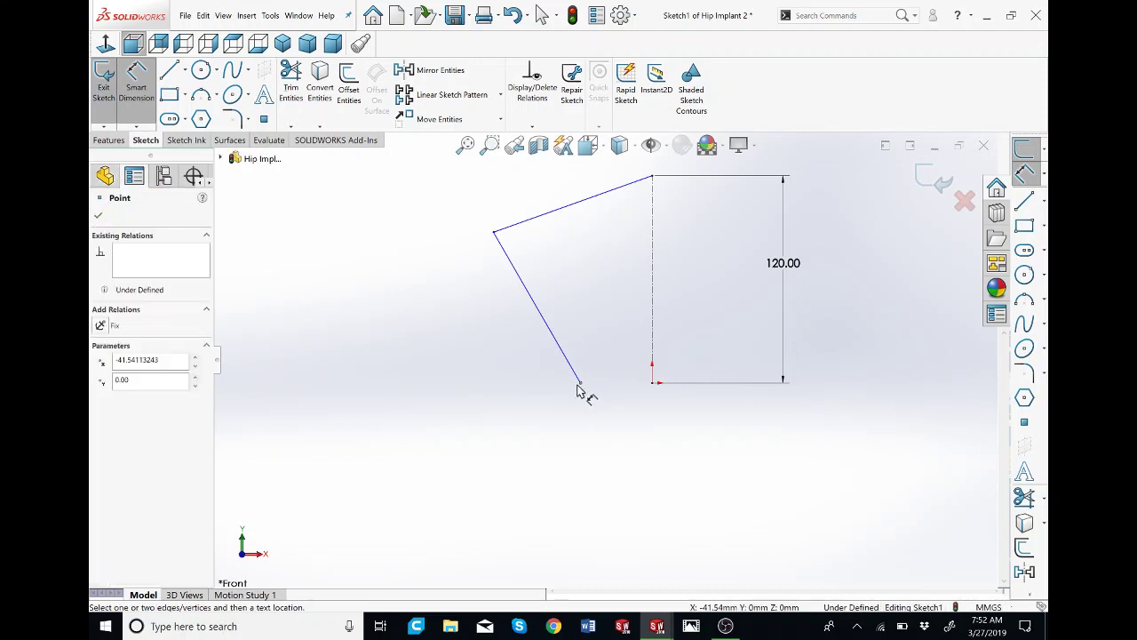
pyautogui.click(656, 355)
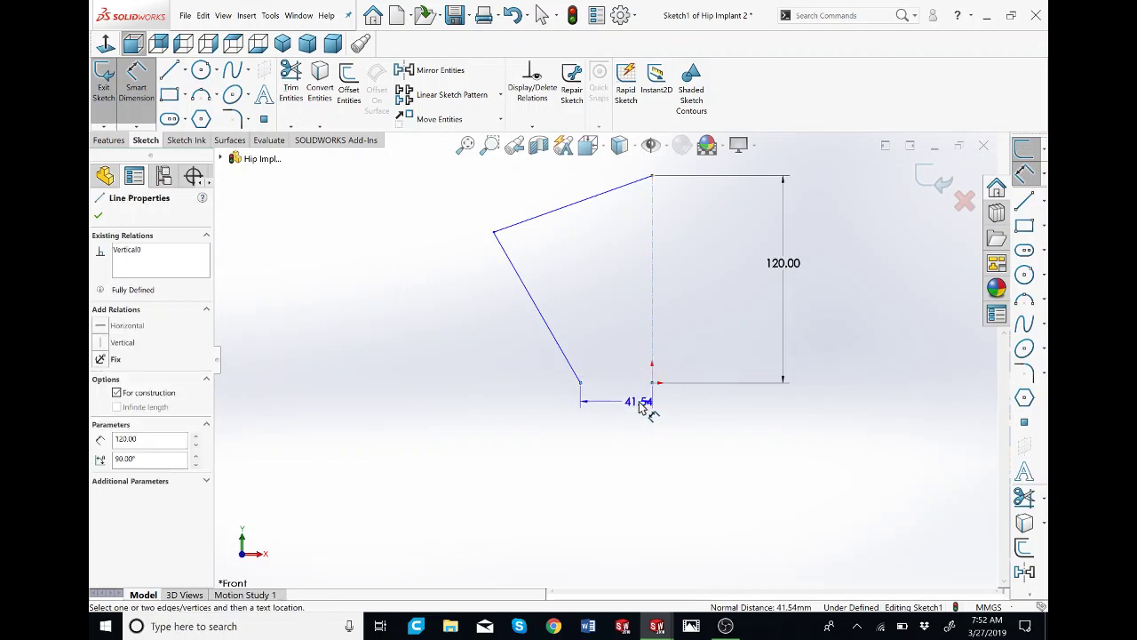
pyautogui.press('Escape')
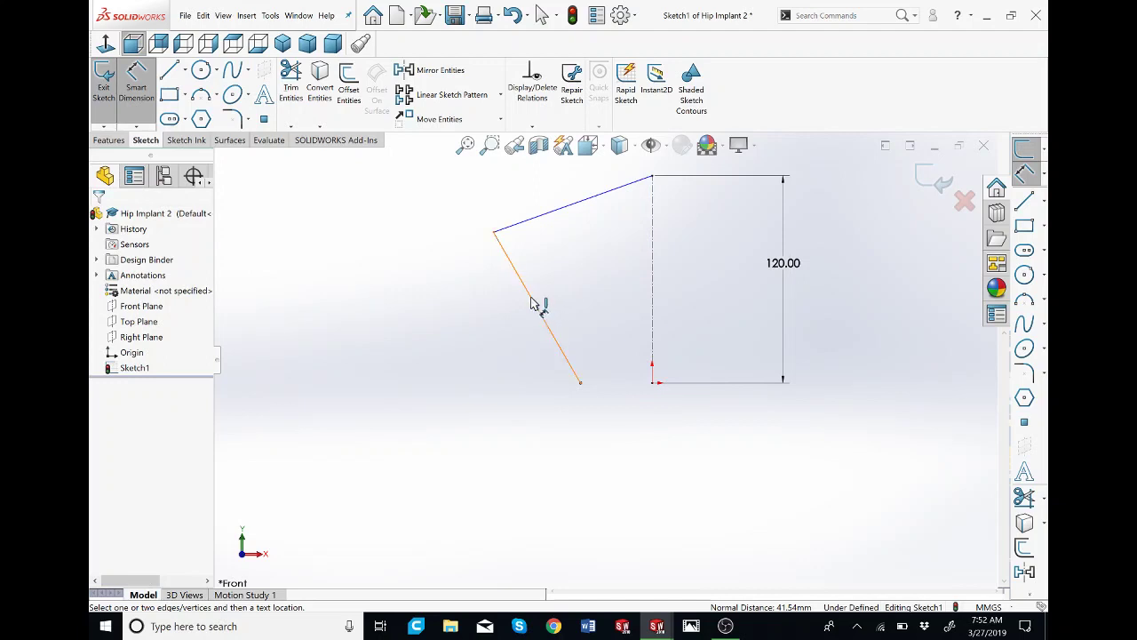
# Step: Dimension the length of the long lower profile line to 100 mm
pyautogui.press('Escape')
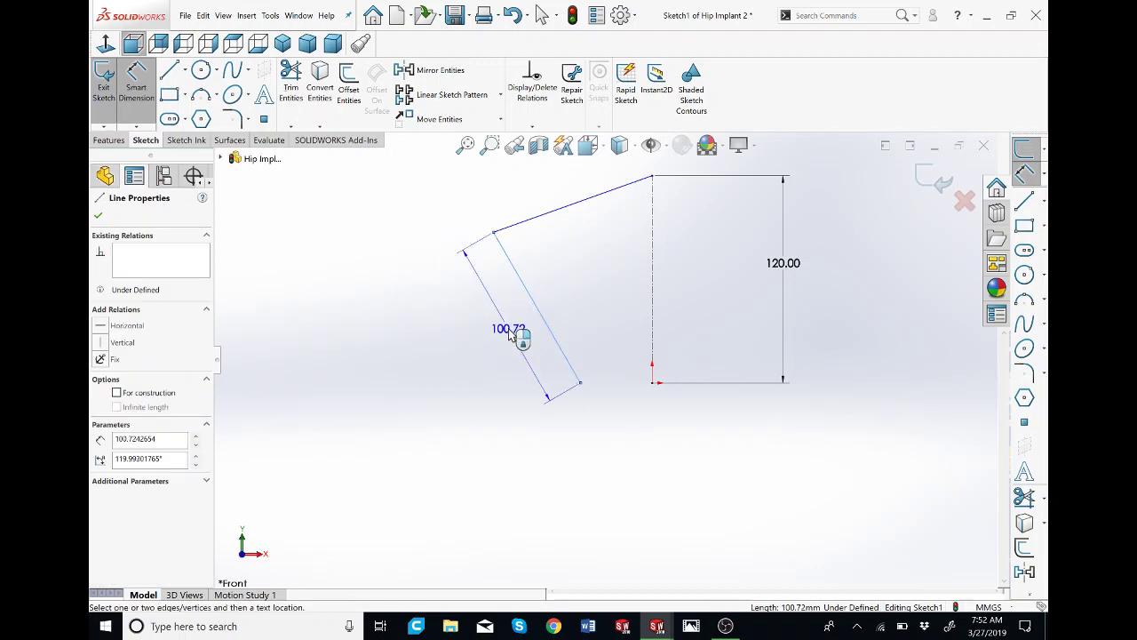
pyautogui.click(511, 336)
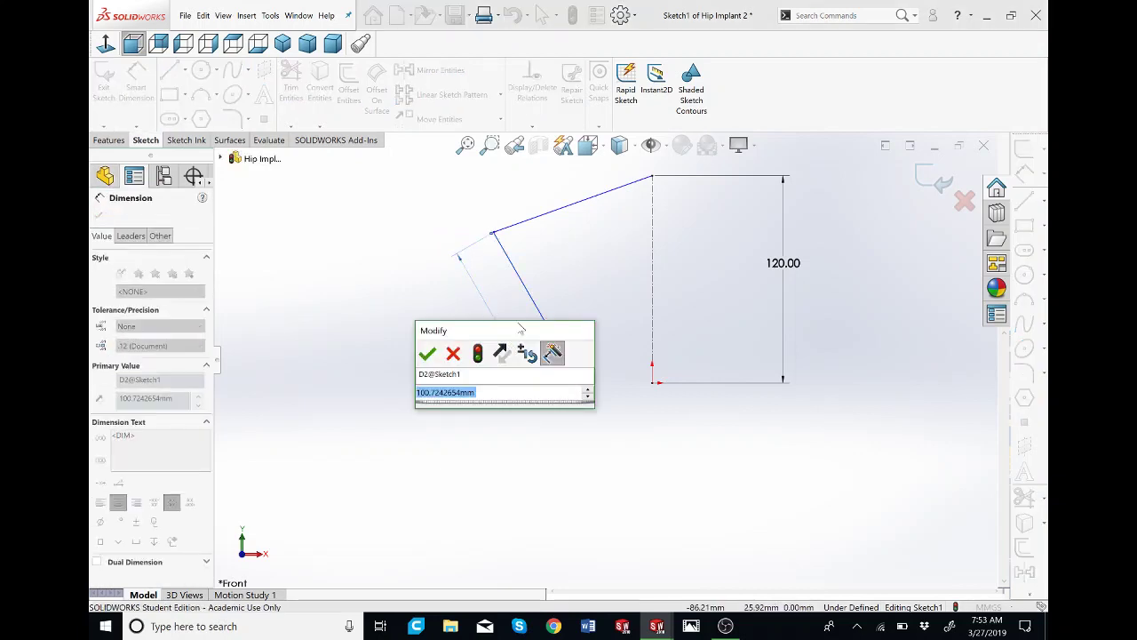
pyautogui.write('100')
pyautogui.press('Return')
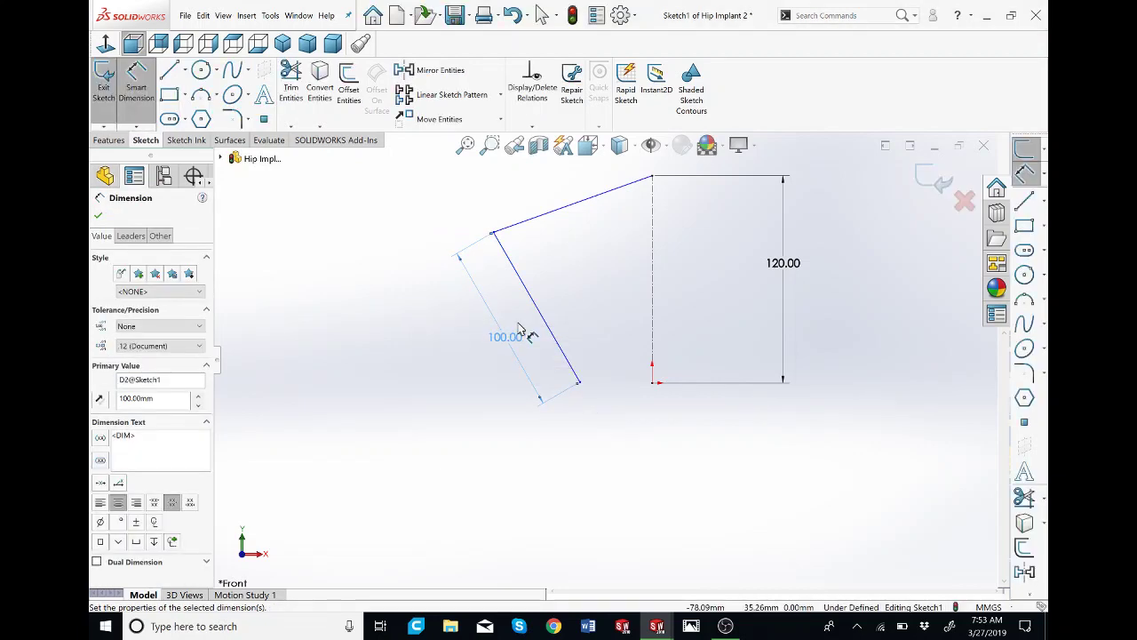
pyautogui.press('Escape')
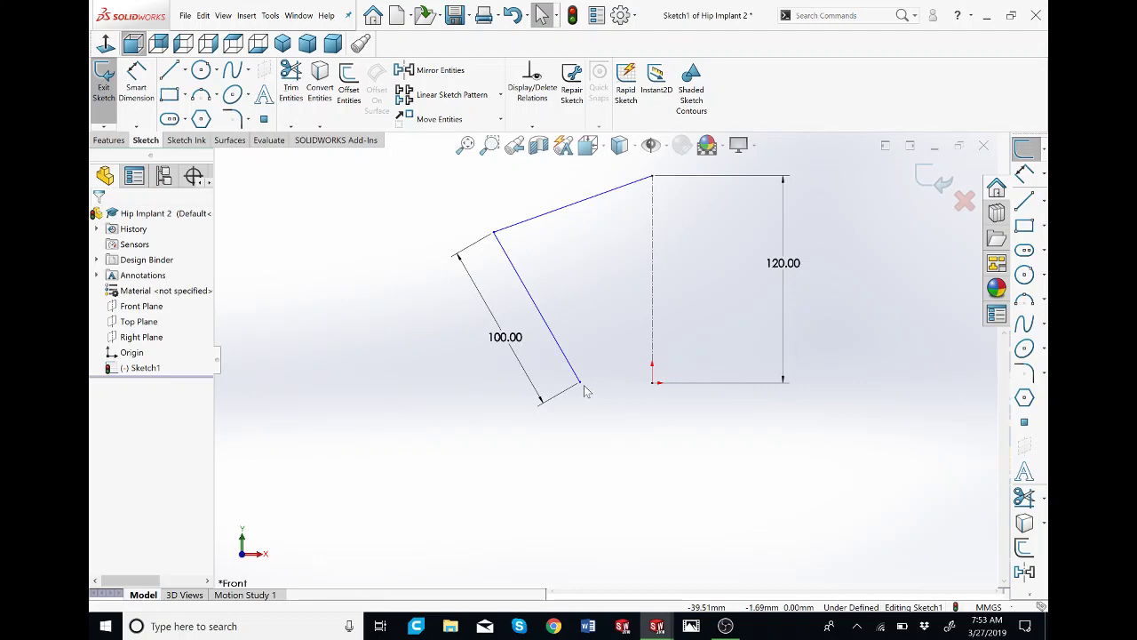
# Step: Pull the 100 mm line's lower endpoint slightly off its position and add a Horizontal relation between it and the origin
pyautogui.click(582, 386)
pyautogui.press('Escape')
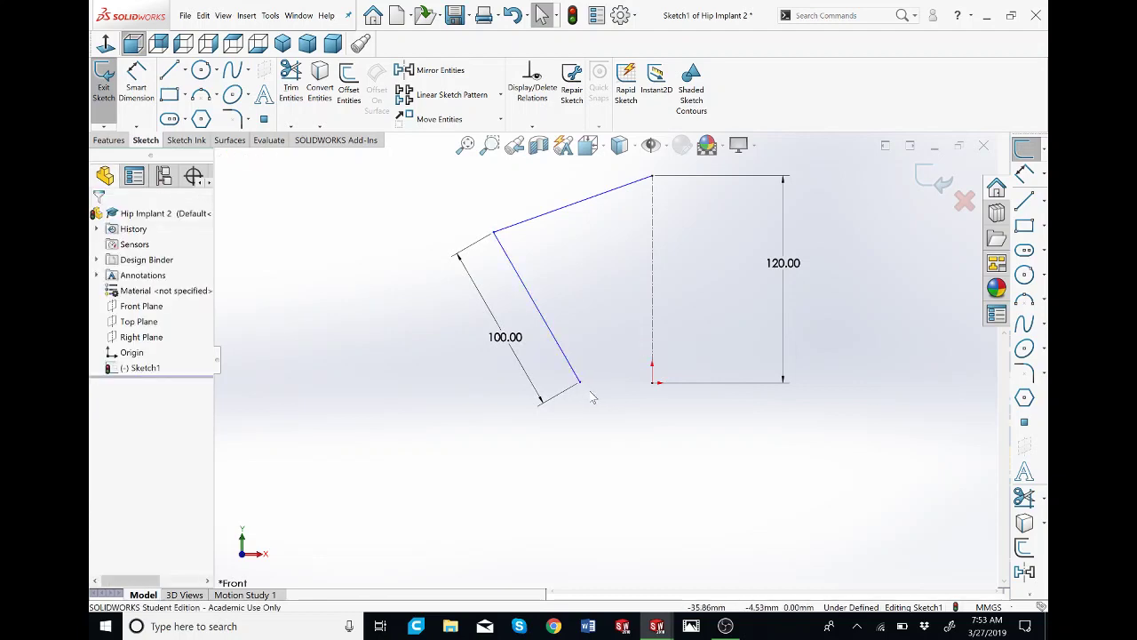
pyautogui.moveTo(582, 386)
pyautogui.mouseDown()
pyautogui.moveTo(608, 336)
pyautogui.moveTo(571, 384)
pyautogui.moveTo(590, 415)
pyautogui.moveTo(578, 382)
pyautogui.mouseUp()
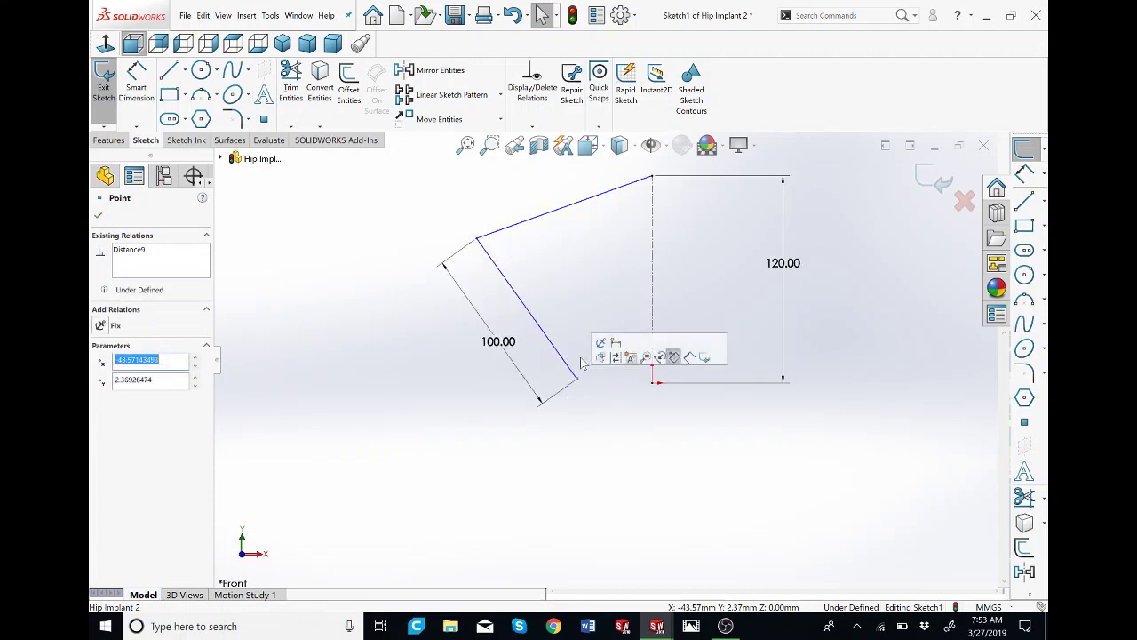
pyautogui.click(535, 127)
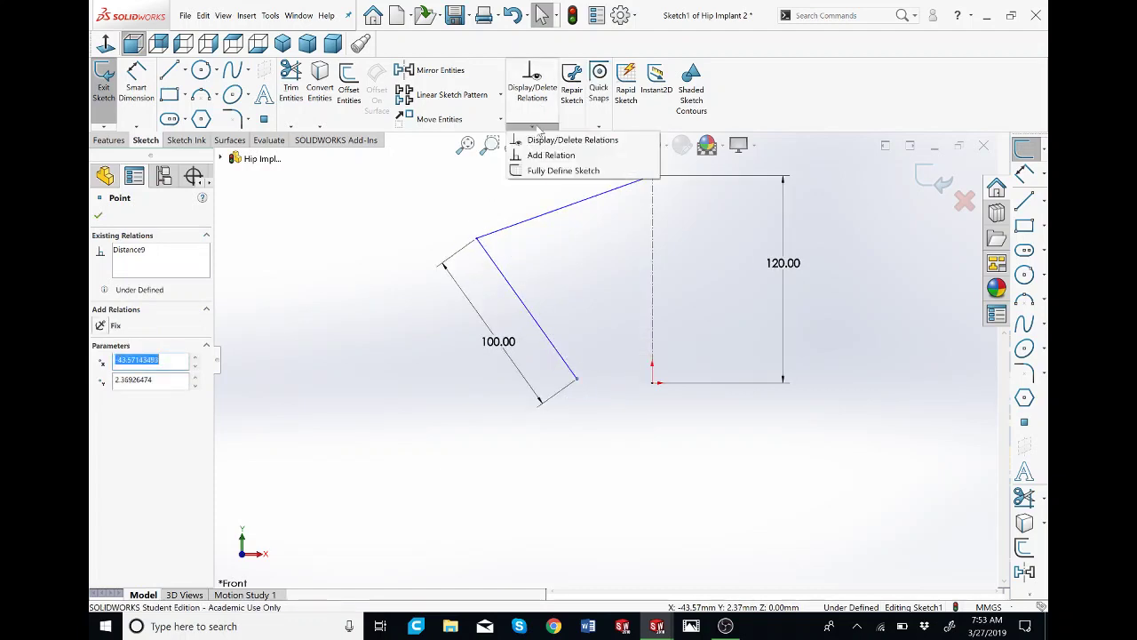
pyautogui.click(539, 153)
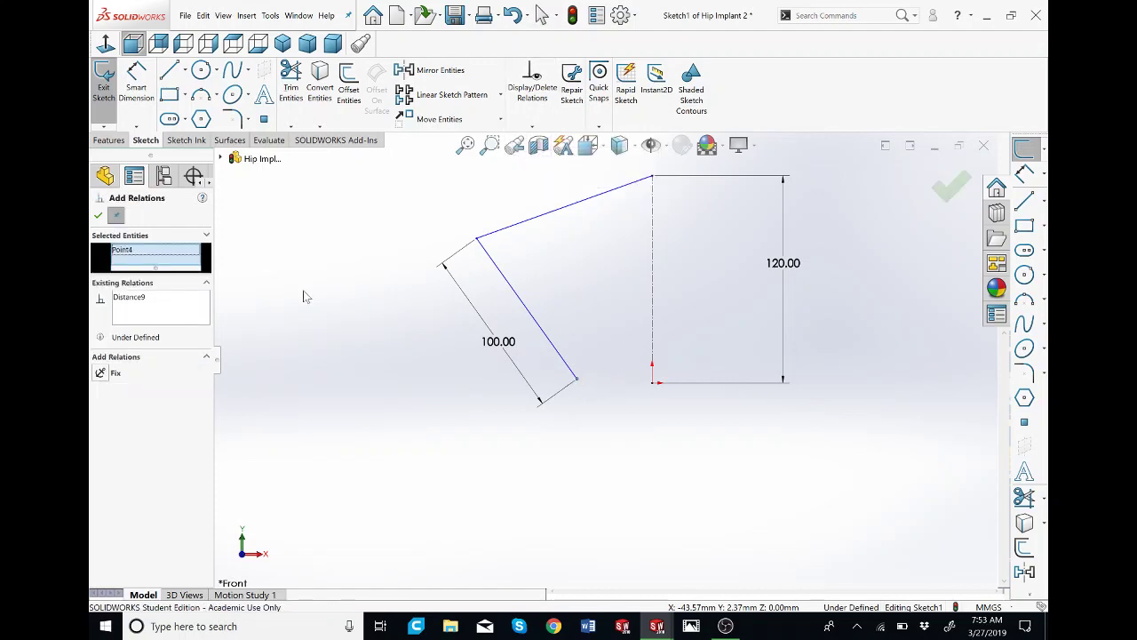
pyautogui.click(160, 253)
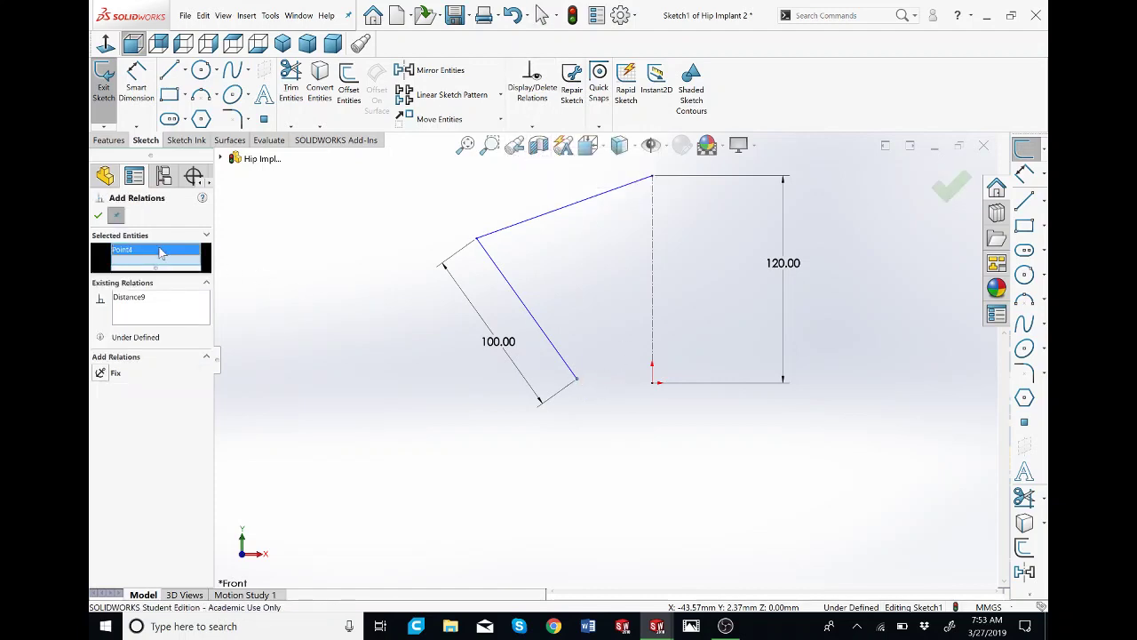
pyautogui.click(653, 385)
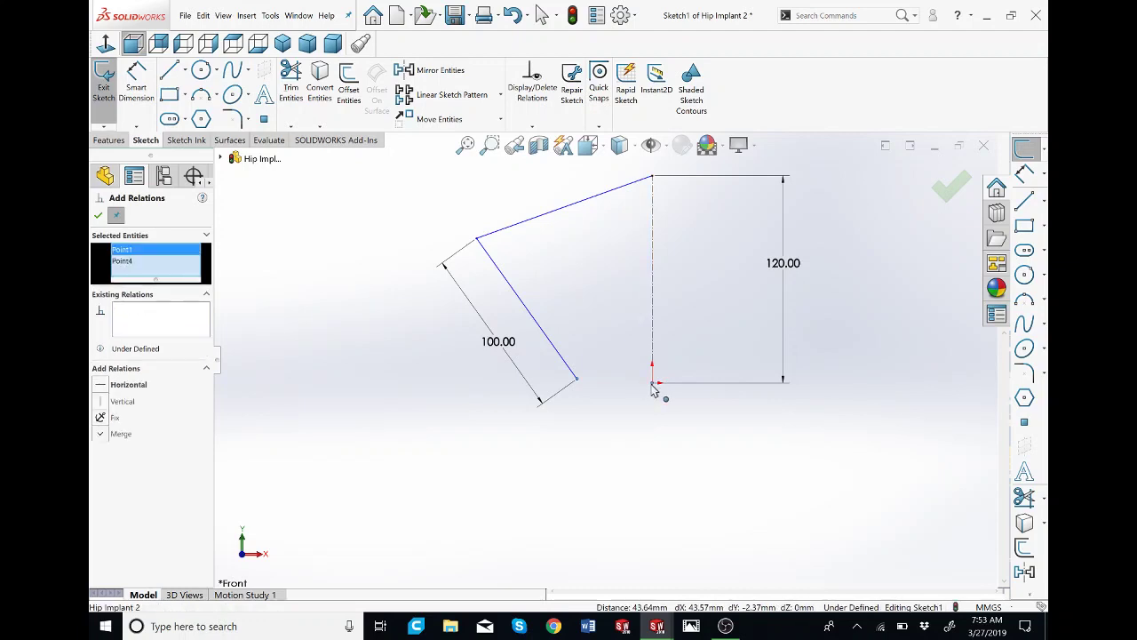
pyautogui.click(104, 386)
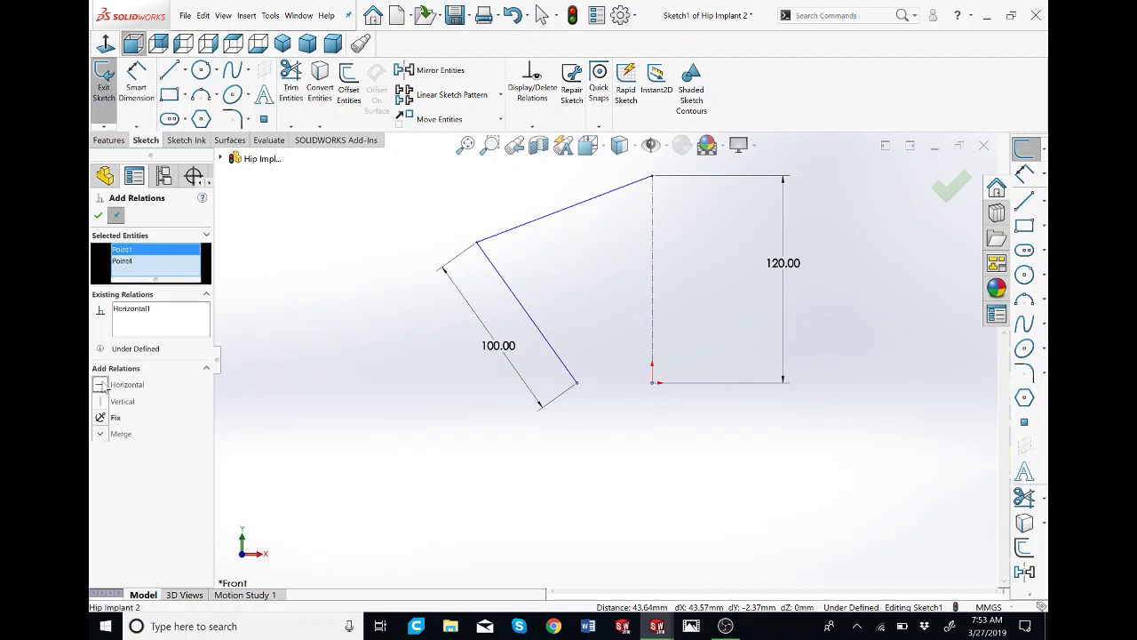
pyautogui.click(98, 216)
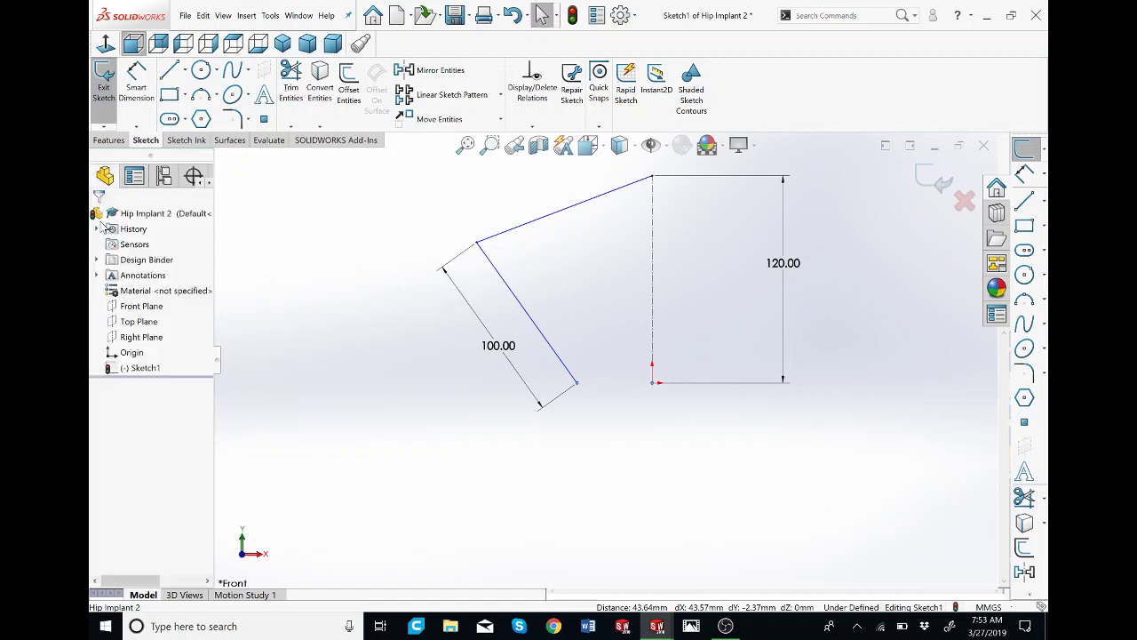
# Step: Check the relation options for the lower endpoint and origin, and slide the endpoint horizontally to about 32 mm left of the origin
pyautogui.click(578, 385)
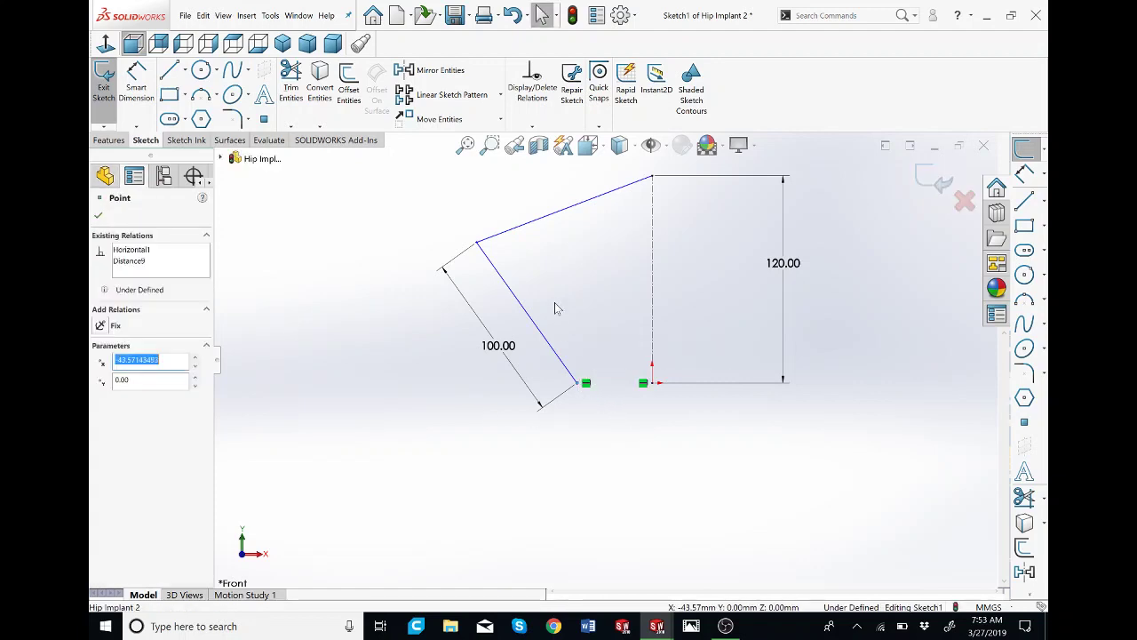
pyautogui.keyDown('ctrl'); pyautogui.click(654, 388); pyautogui.keyUp('ctrl')
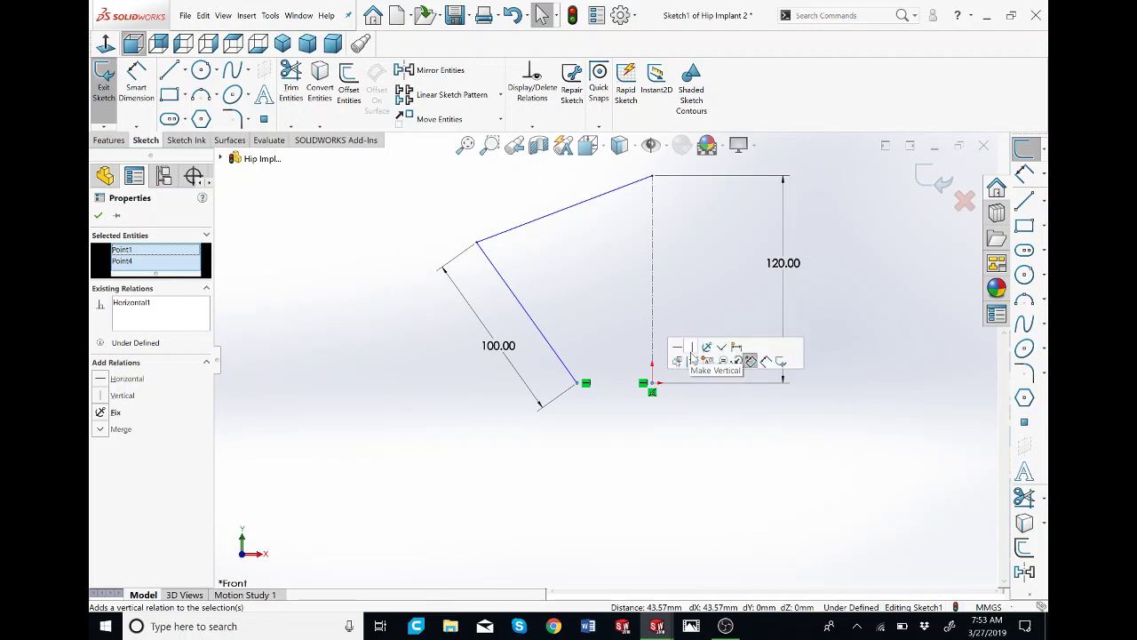
pyautogui.click(611, 441)
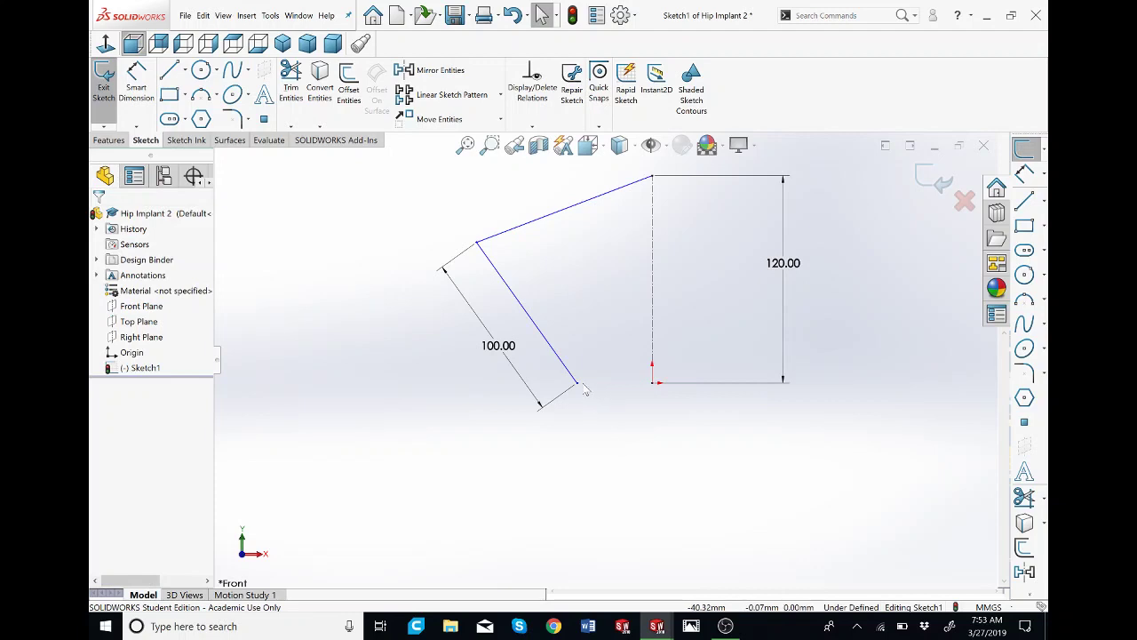
pyautogui.moveTo(585, 389)
pyautogui.mouseDown()
pyautogui.moveTo(614, 385)
pyautogui.moveTo(574, 388)
pyautogui.moveTo(601, 358)
pyautogui.moveTo(582, 380)
pyautogui.moveTo(598, 383)
pyautogui.mouseUp()
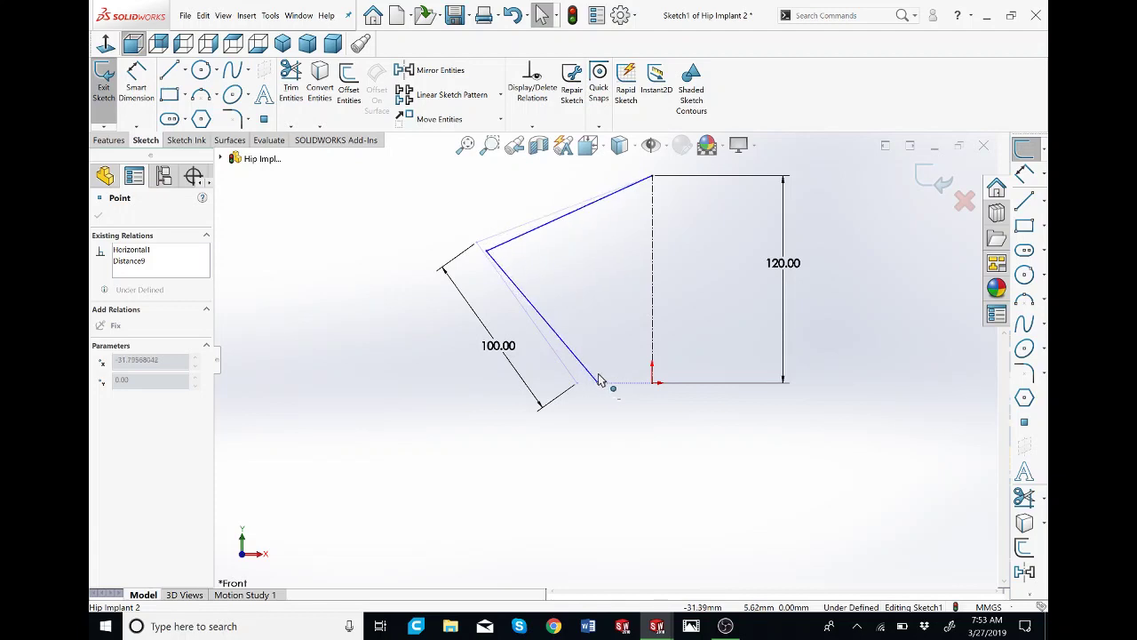
pyautogui.click(617, 432)
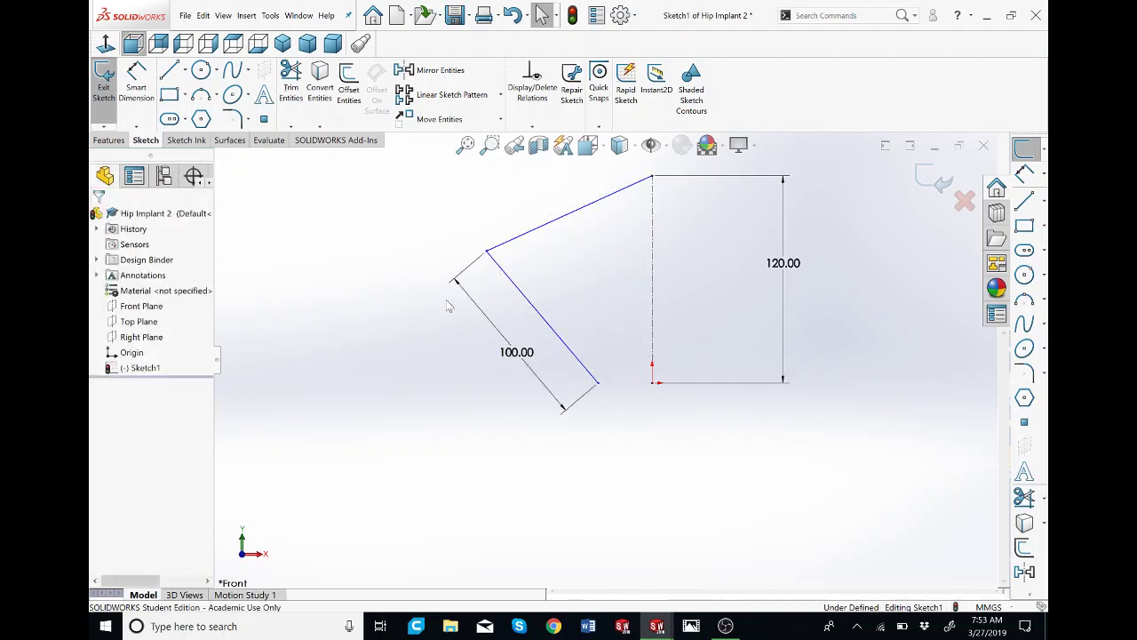
# Step: Dimension the angle between the two profile lines to 165° and slide the lower endpoint to about 20 mm left of the origin
pyautogui.click(136, 80)
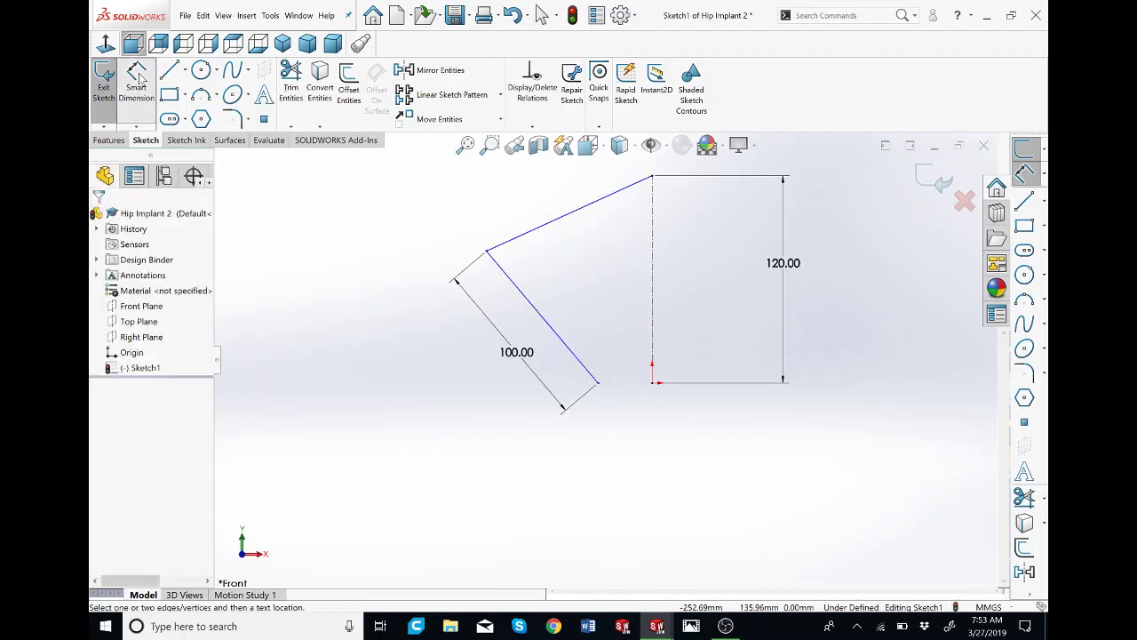
pyautogui.click(538, 229)
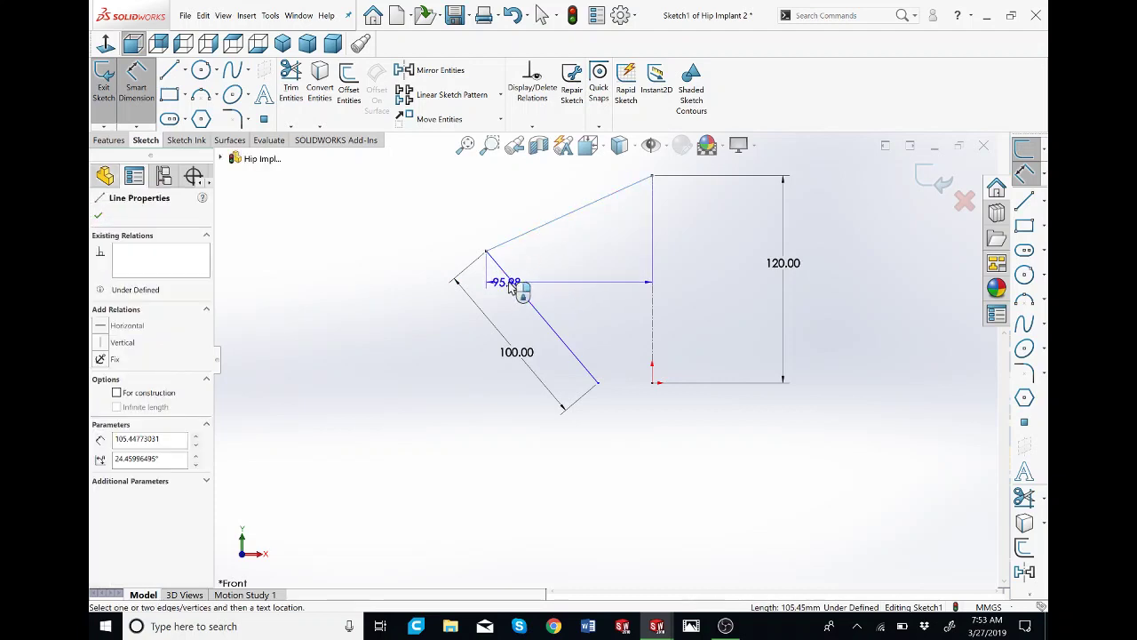
pyautogui.click(514, 286)
pyautogui.click(578, 261)
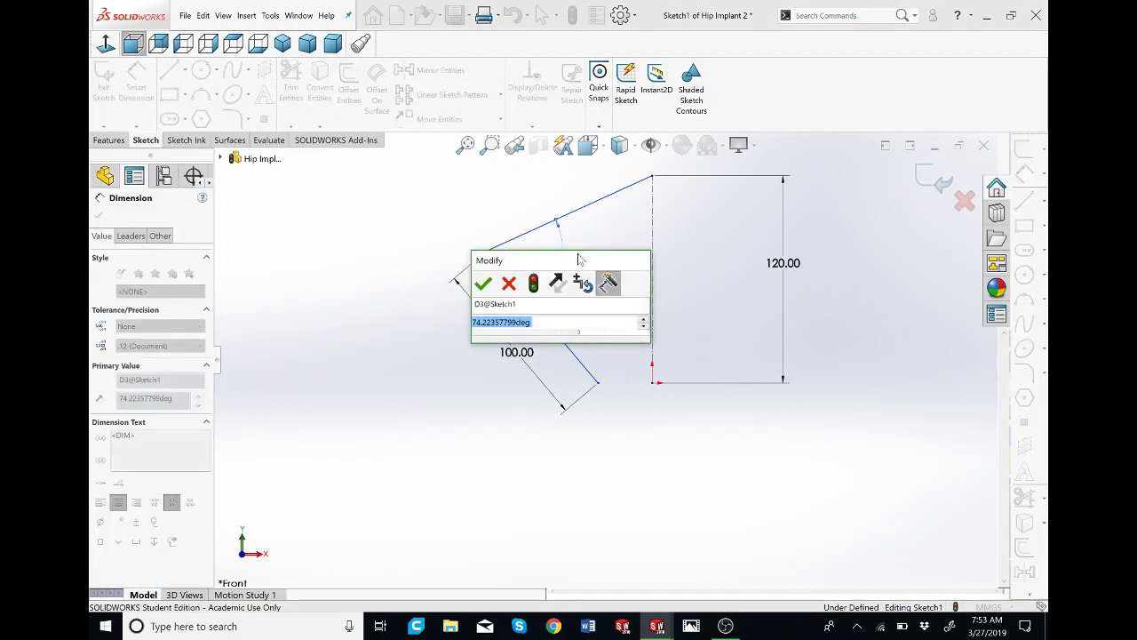
pyautogui.write('165')
pyautogui.press('Return')
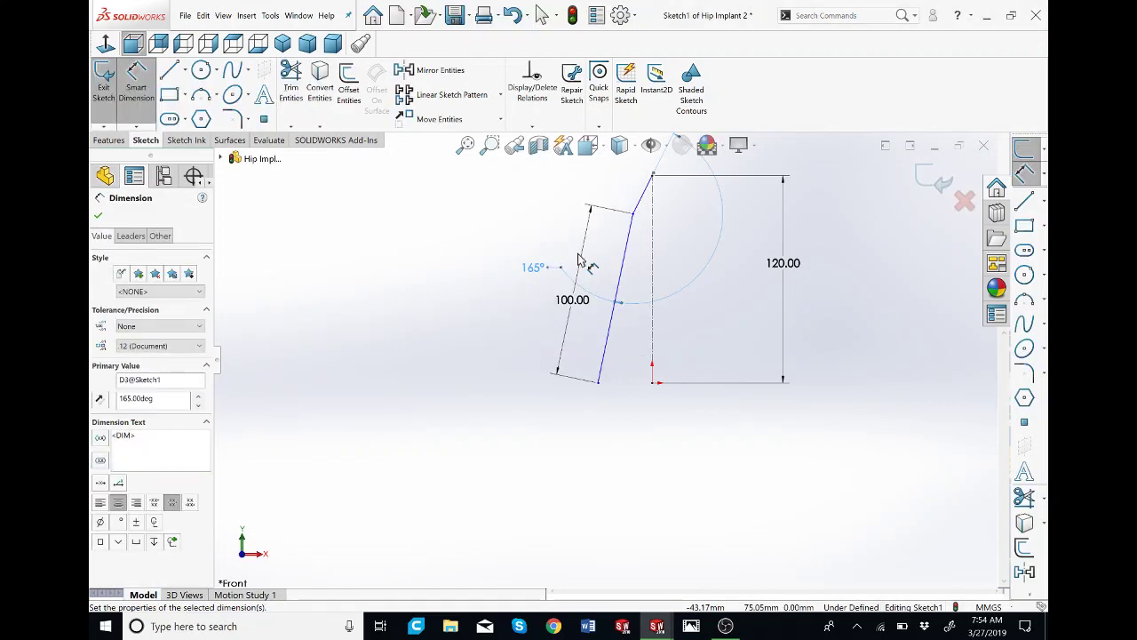
pyautogui.click(620, 353)
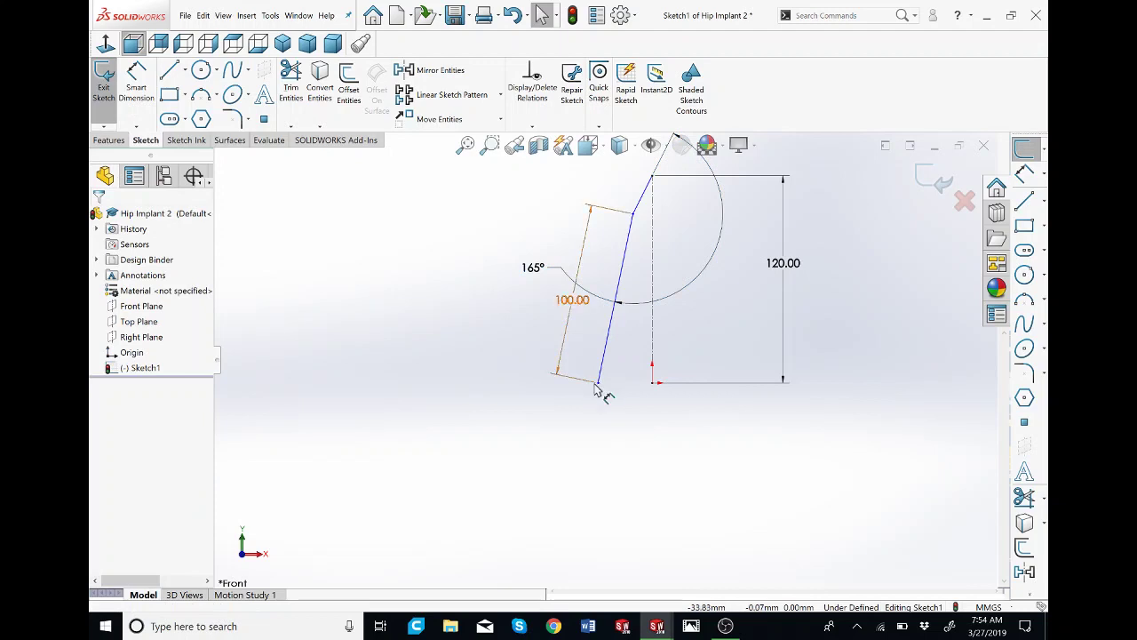
pyautogui.moveTo(599, 387); pyautogui.dragTo(618, 374)
pyautogui.click(136, 82)
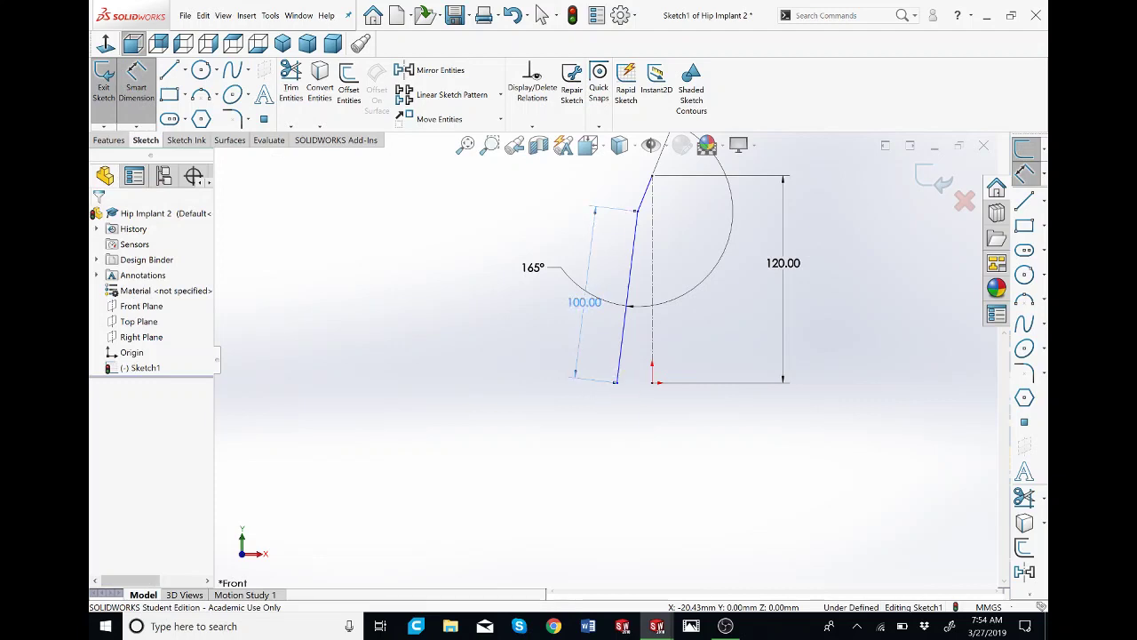
pyautogui.click(620, 391)
pyautogui.press('Escape')
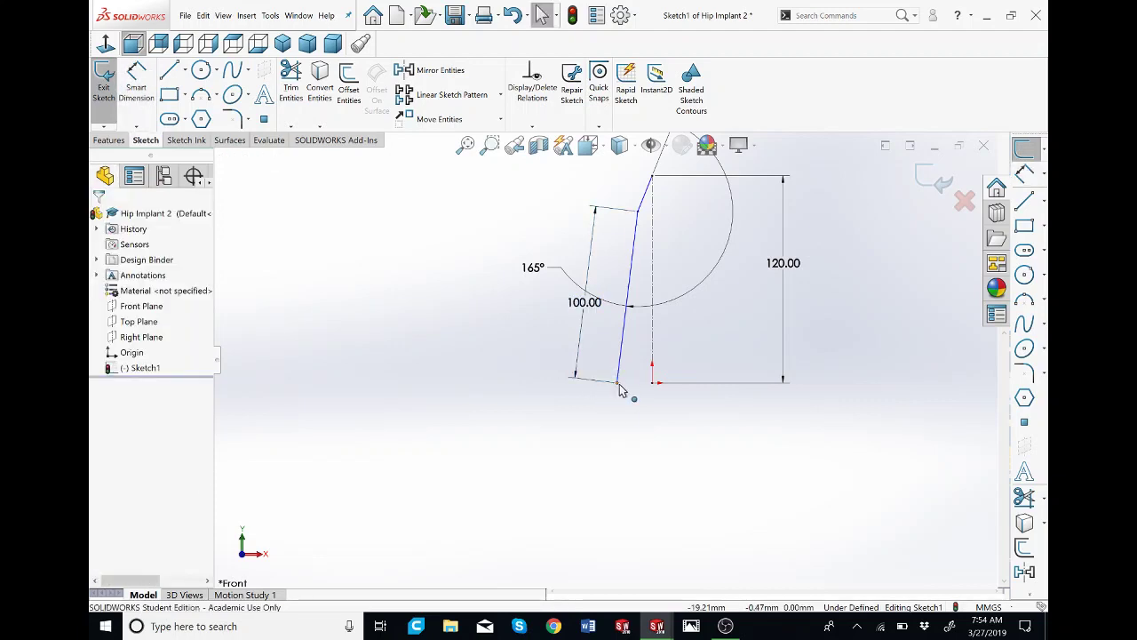
pyautogui.click(645, 383)
# Step: Dimension the lower endpoint across the vertical centerline as a doubled, diameter-style distance of 6 mm
pyautogui.click(124, 82)
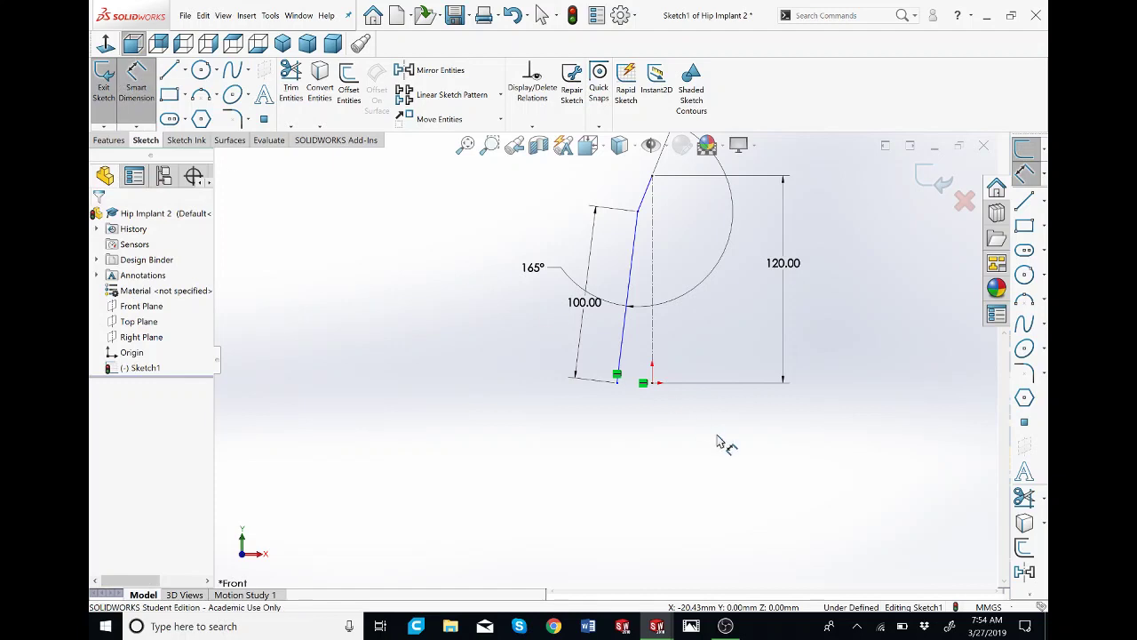
pyautogui.click(654, 381)
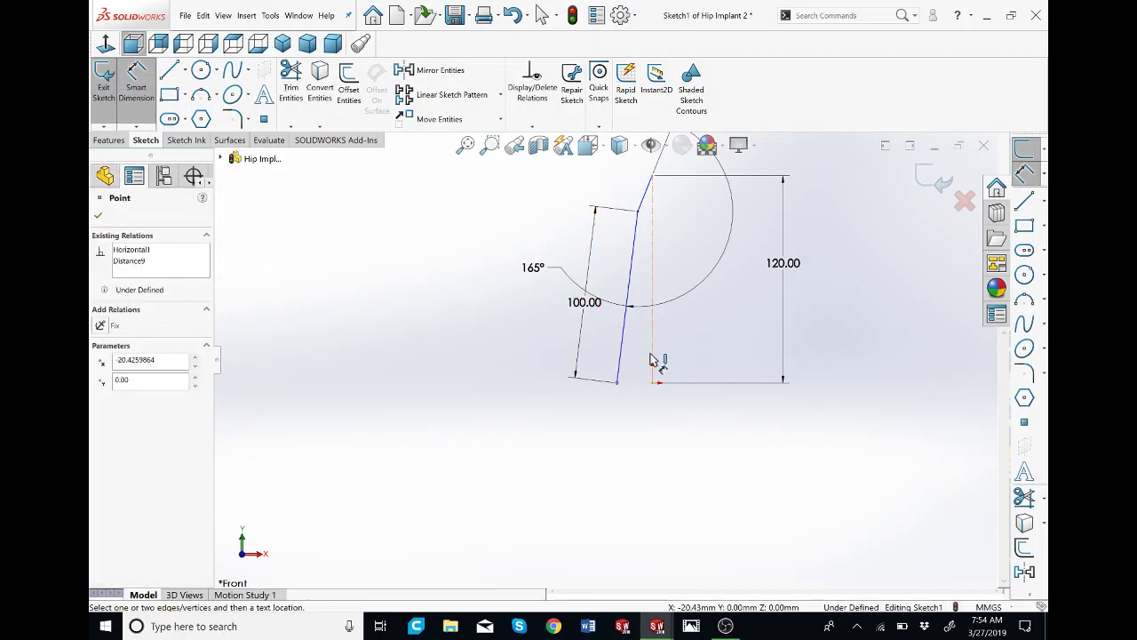
pyautogui.click(653, 360)
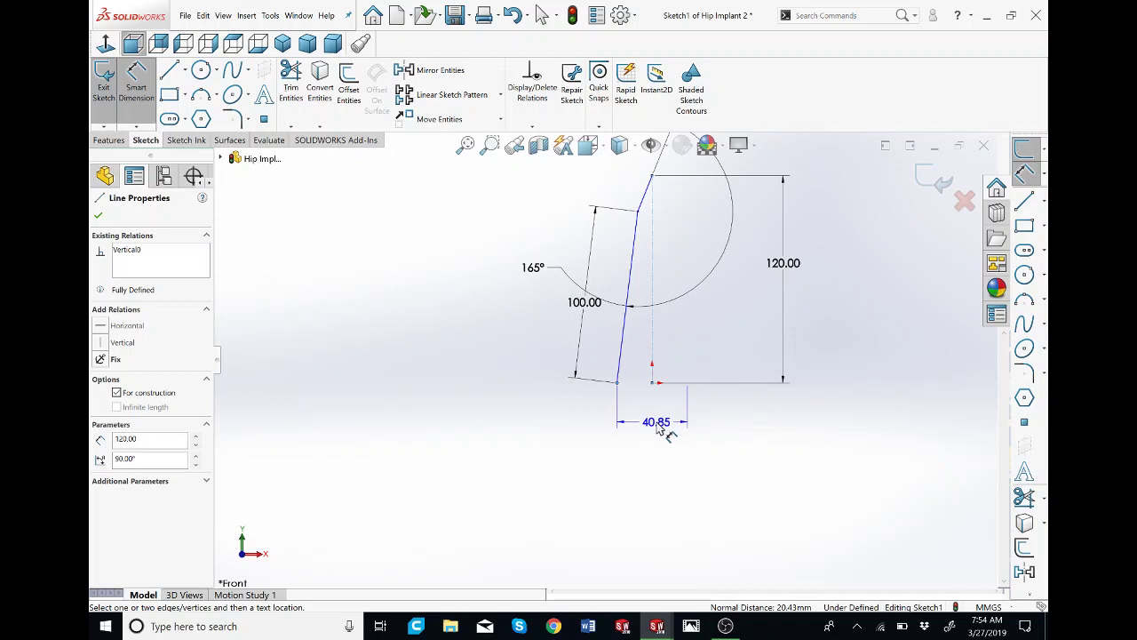
pyautogui.click(656, 428)
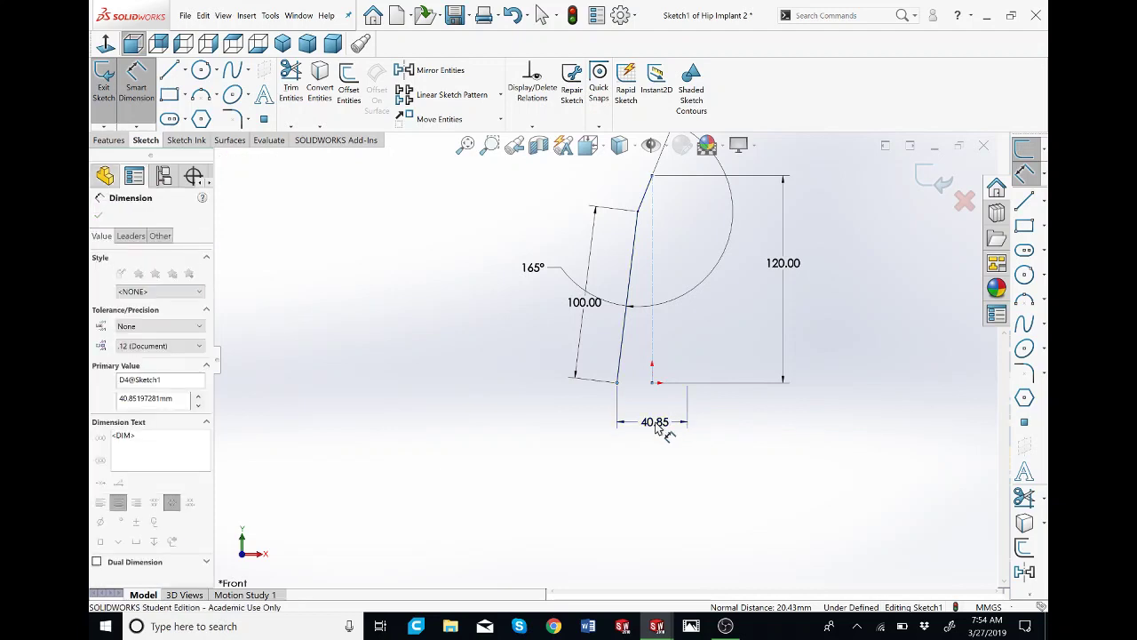
pyautogui.write('6')
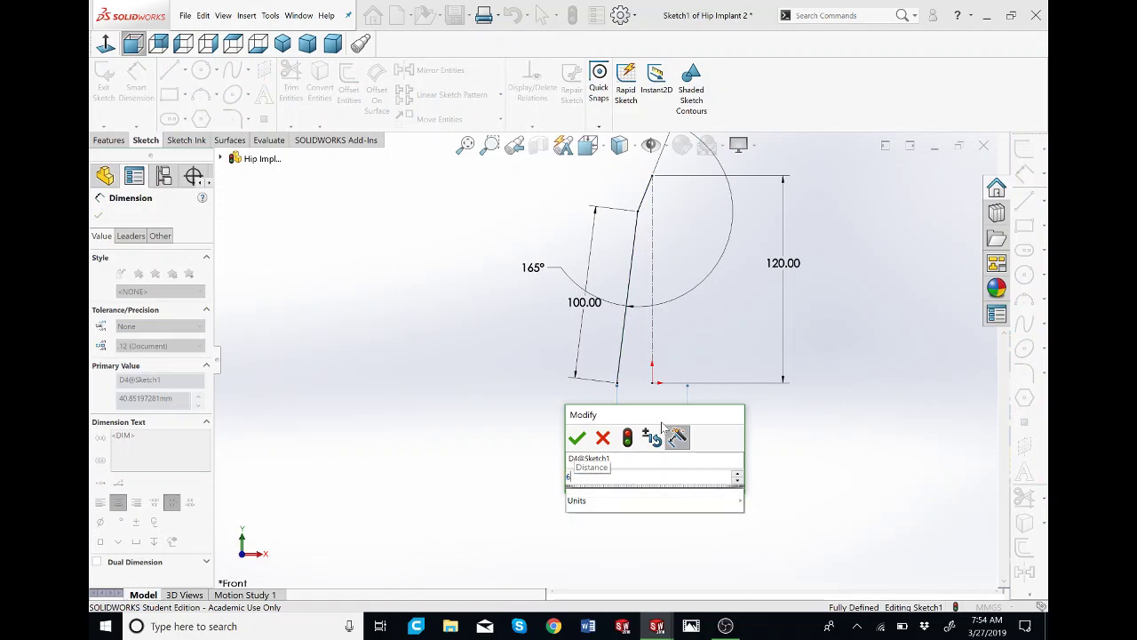
pyautogui.press('Return')
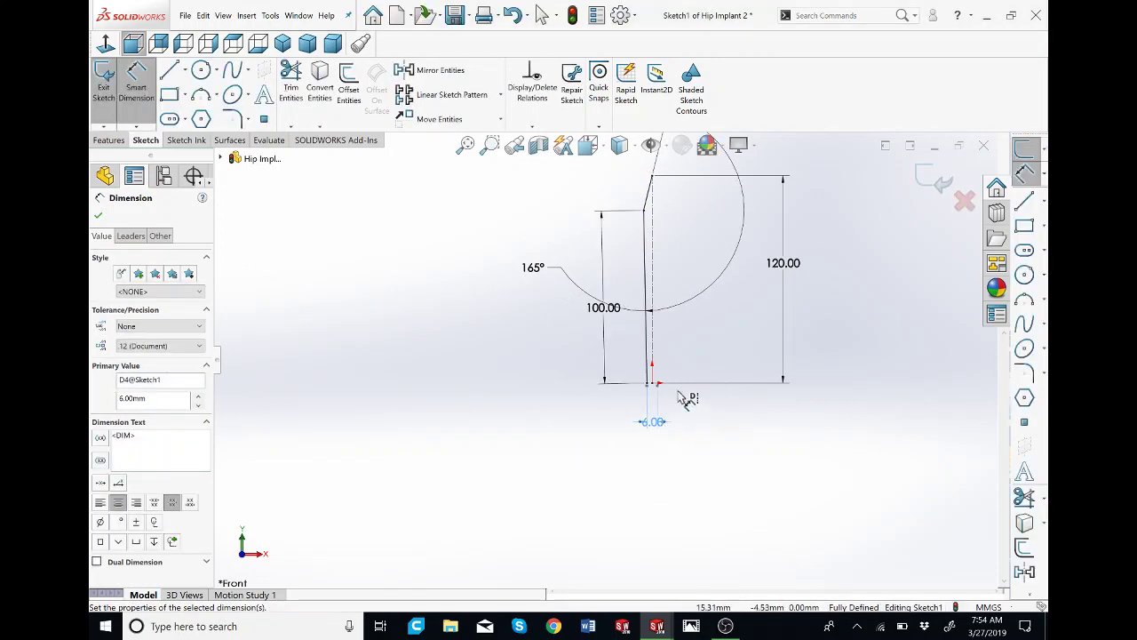
pyautogui.scroll(-3, 684, 423)
pyautogui.scroll(-2, 675, 420)
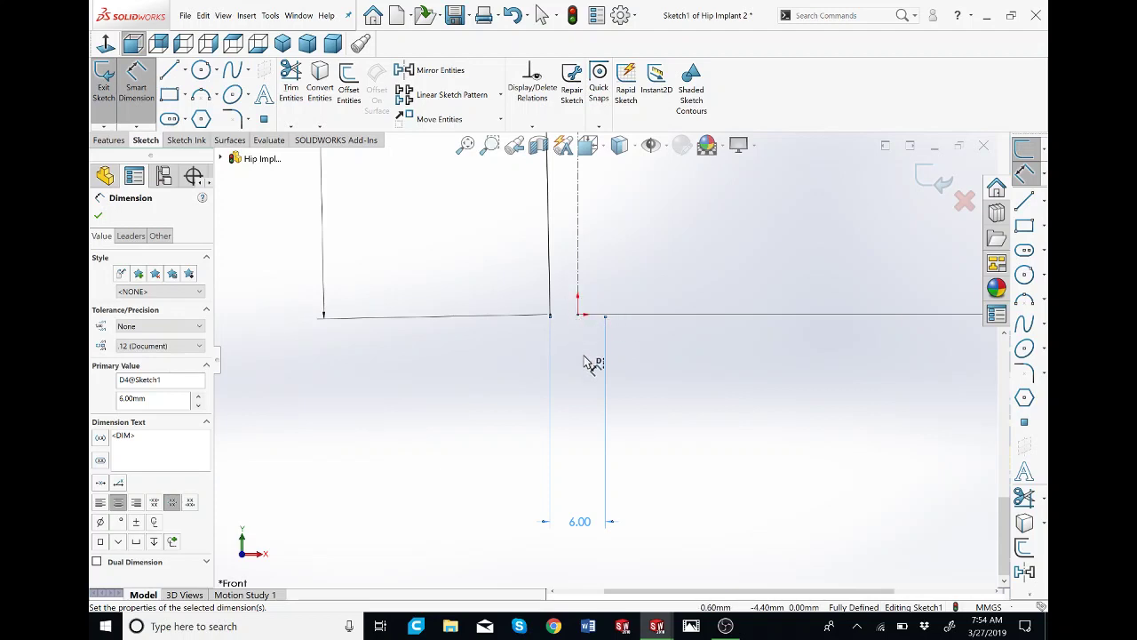
# Step: Sketch a short horizontal line, about 2.6 mm long, running right from the upper end of the stem profile
pyautogui.scroll(5, 653, 427)
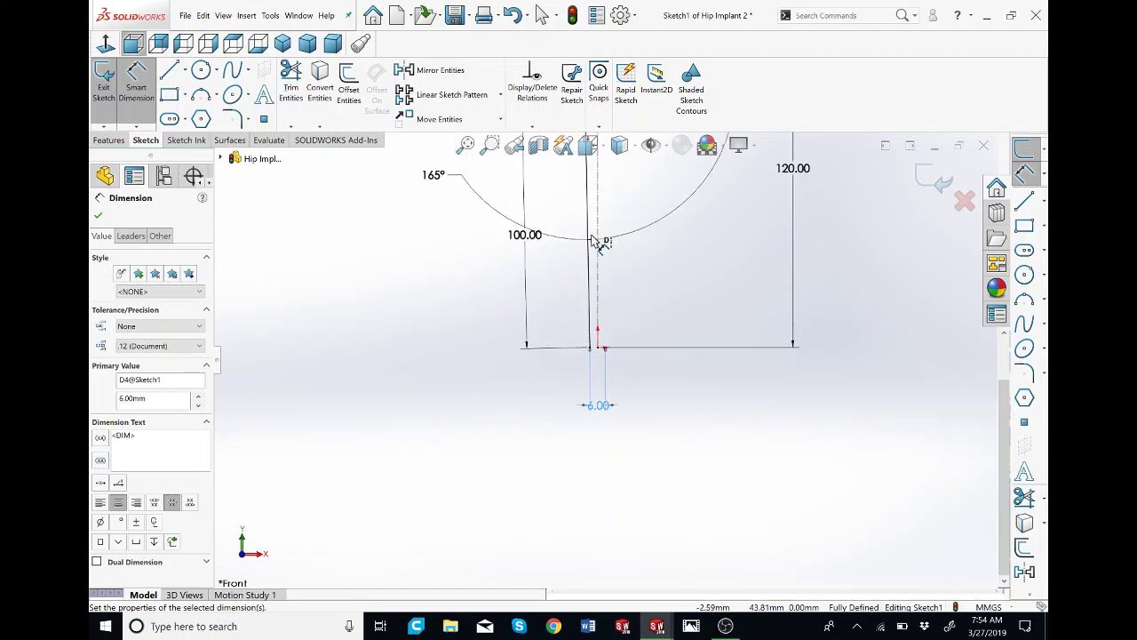
pyautogui.scroll(-3, 604, 238)
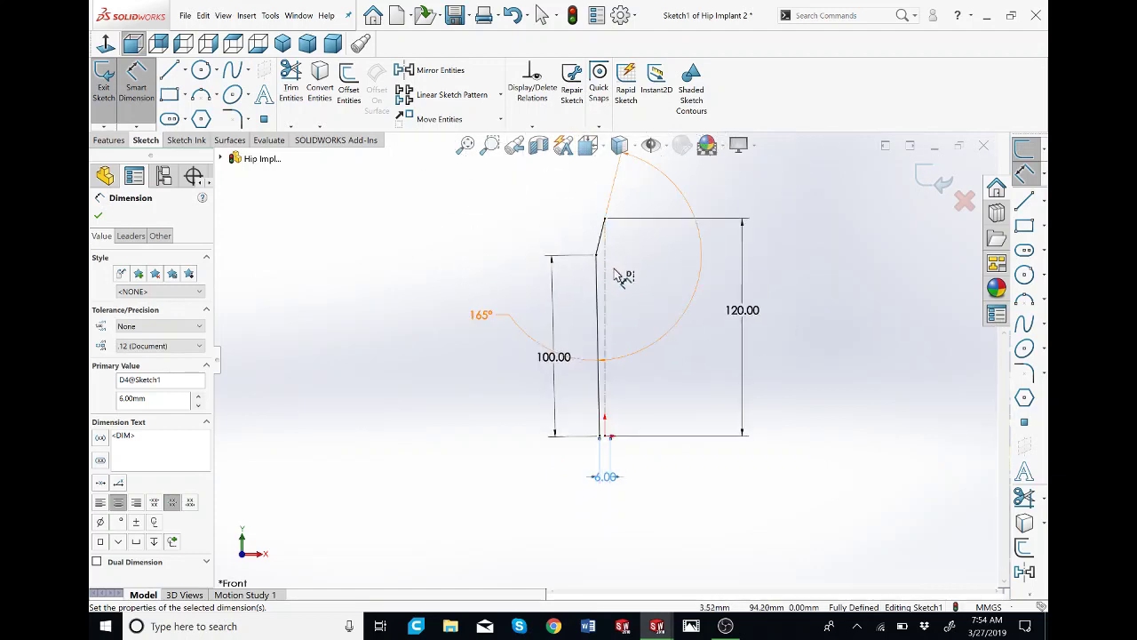
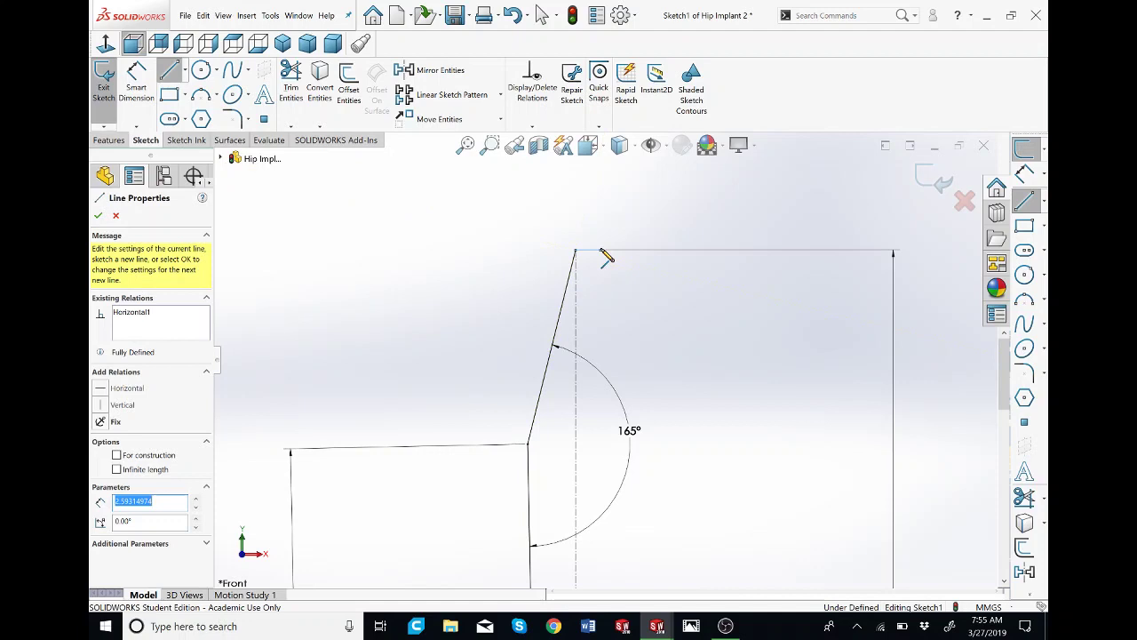
pyautogui.press('Escape')
pyautogui.press('Escape')
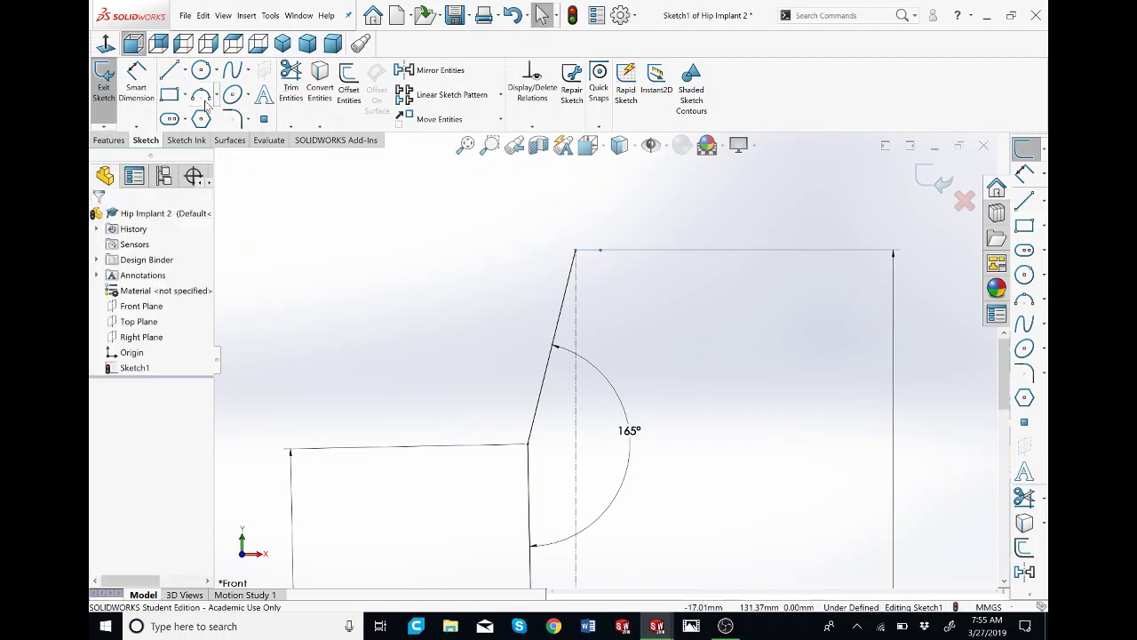
# Step: Dimension the short horizontal line at the profile's upper end to 5 mm
pyautogui.click(149, 100)
pyautogui.click(590, 257)
pyautogui.click(585, 215)
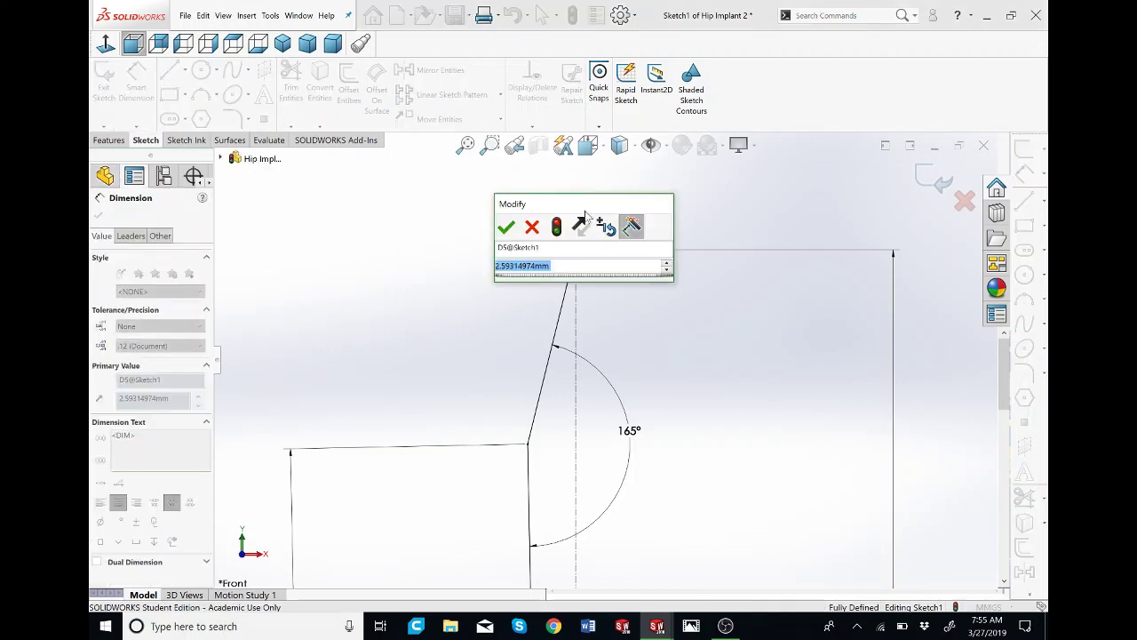
pyautogui.write('5')
pyautogui.press('Return')
pyautogui.press('Escape')
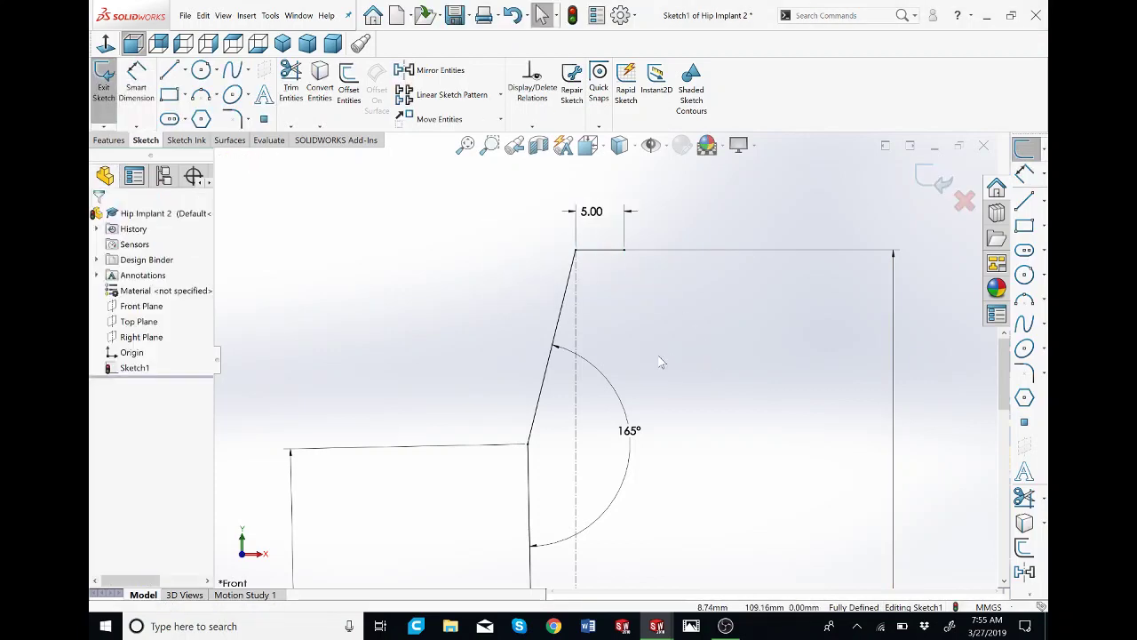
# Step: Check the angled neck line's length and the vertical dimension beside the arc in the original Hip Implant sketch
pyautogui.scroll(6, 631, 404)
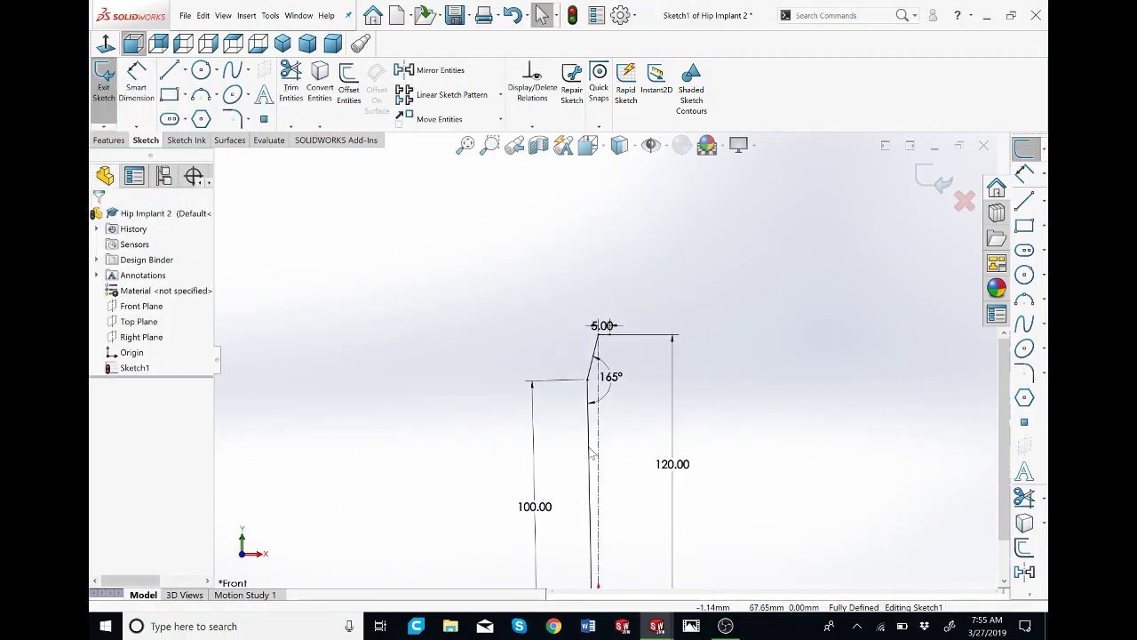
pyautogui.scroll(1, 624, 462)
pyautogui.scroll(-1, 598, 406)
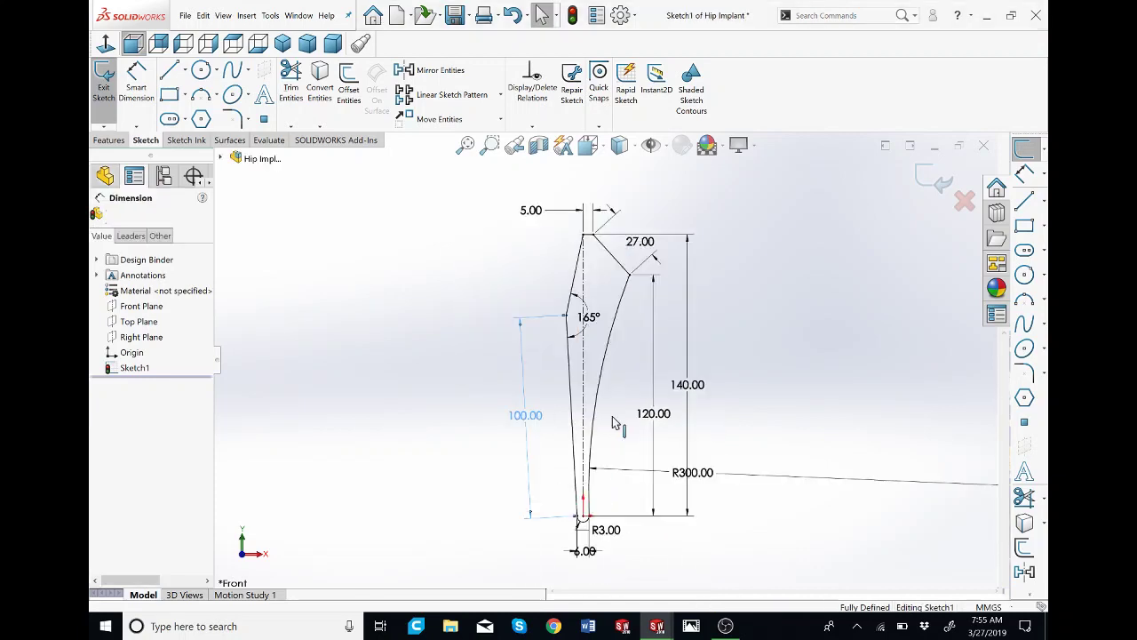
pyautogui.click(632, 253)
pyautogui.moveTo(631, 251); pyautogui.dragTo(639, 247)
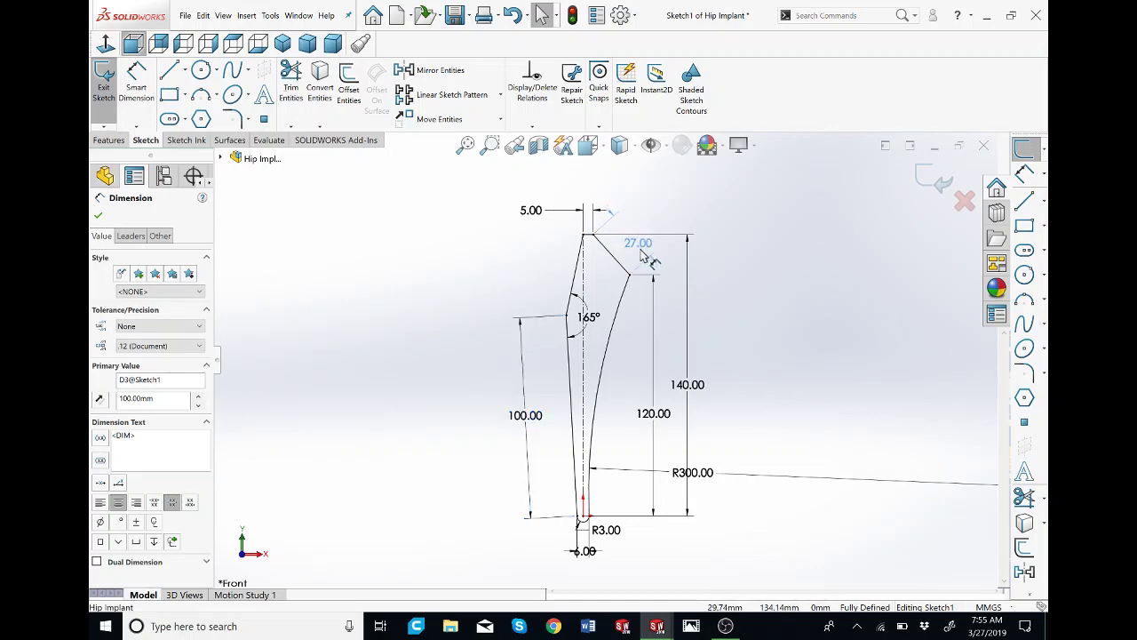
pyautogui.moveTo(654, 413)
pyautogui.mouseDown()
pyautogui.moveTo(609, 420)
pyautogui.moveTo(666, 425)
pyautogui.mouseUp()
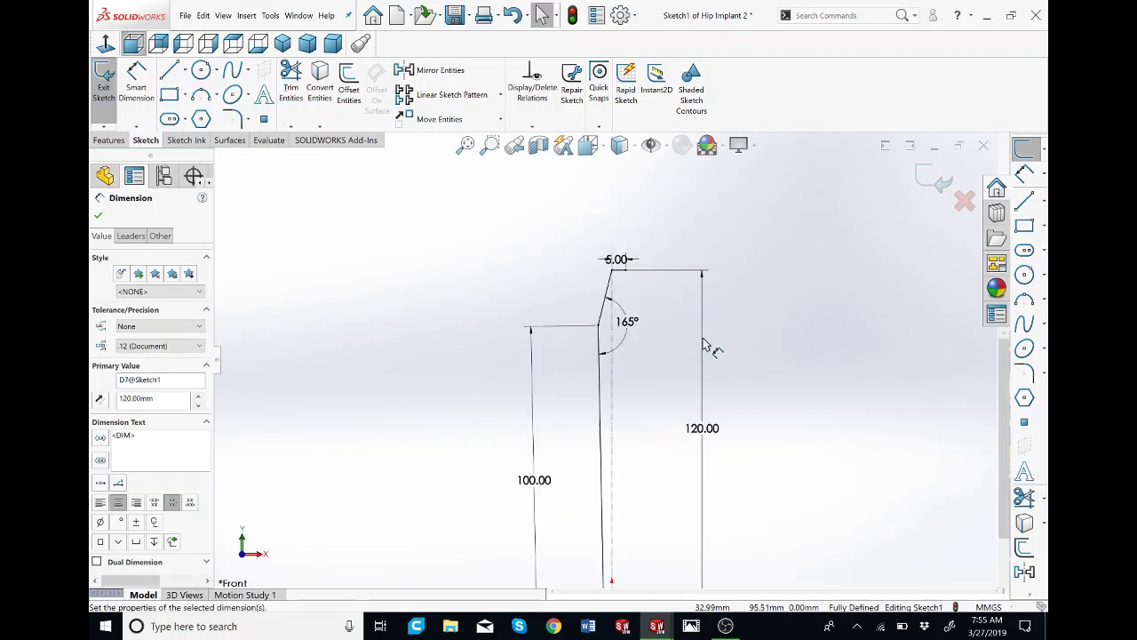
pyautogui.press('Escape')
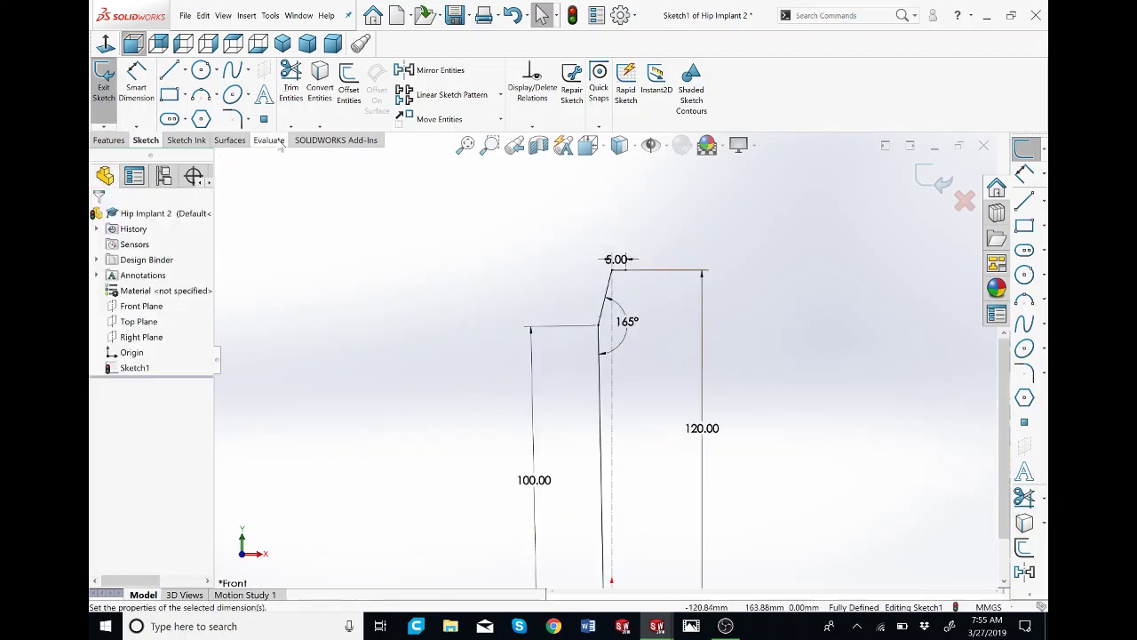
# Step: Sketch a line about 22.7 mm long from the 5 mm line's right end, sloping down to the right at 315°
pyautogui.click(170, 70)
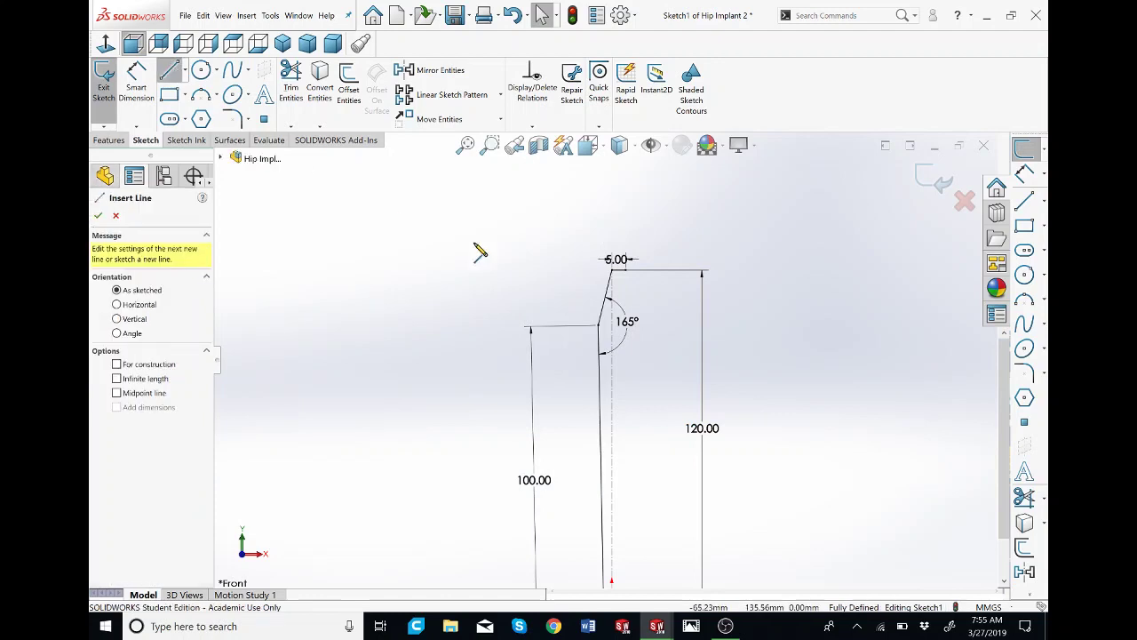
pyautogui.click(626, 272)
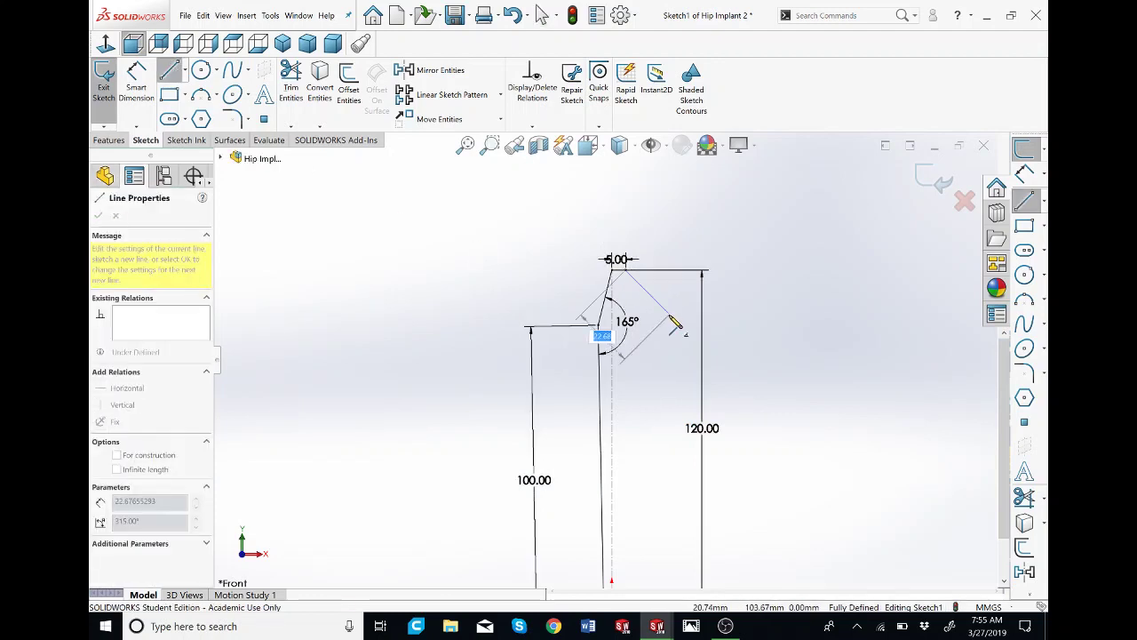
pyautogui.click(674, 320)
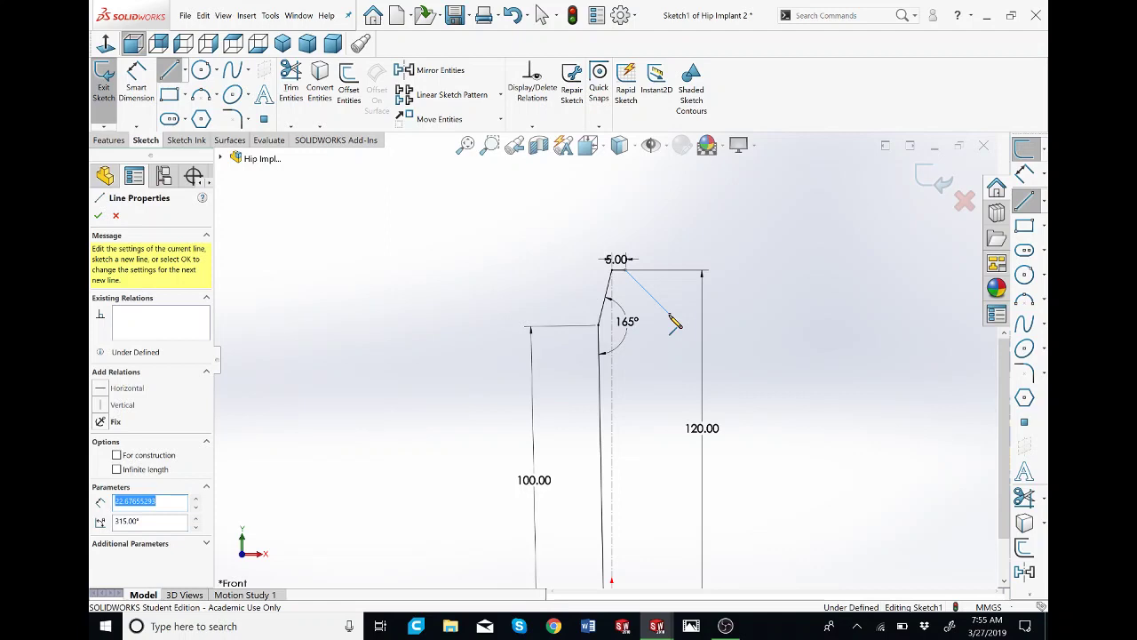
pyautogui.press('Escape')
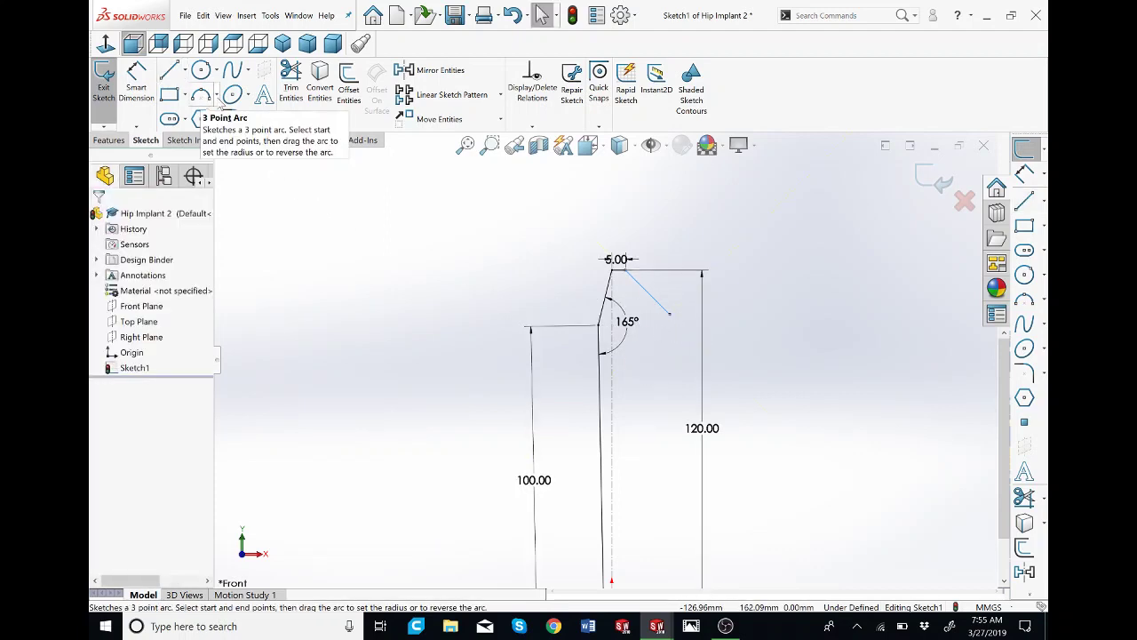
# Step: Draw a 3 Point Arc from the sloping line's lower end to about 13 mm right of the origin, bowed towards the centerline
pyautogui.click(218, 99)
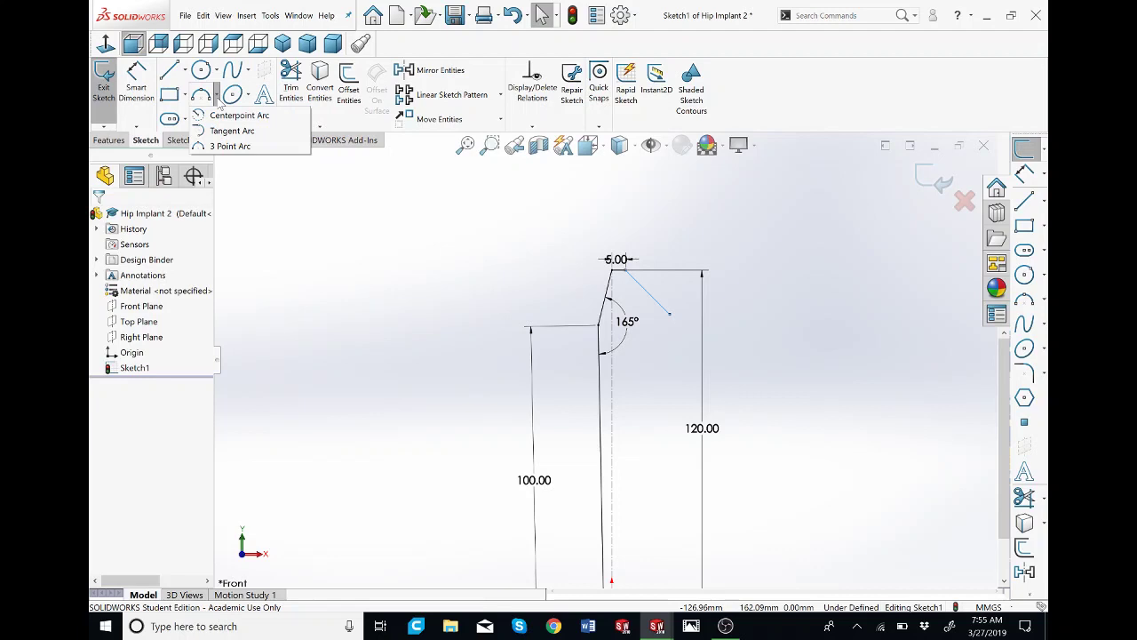
pyautogui.click(231, 147)
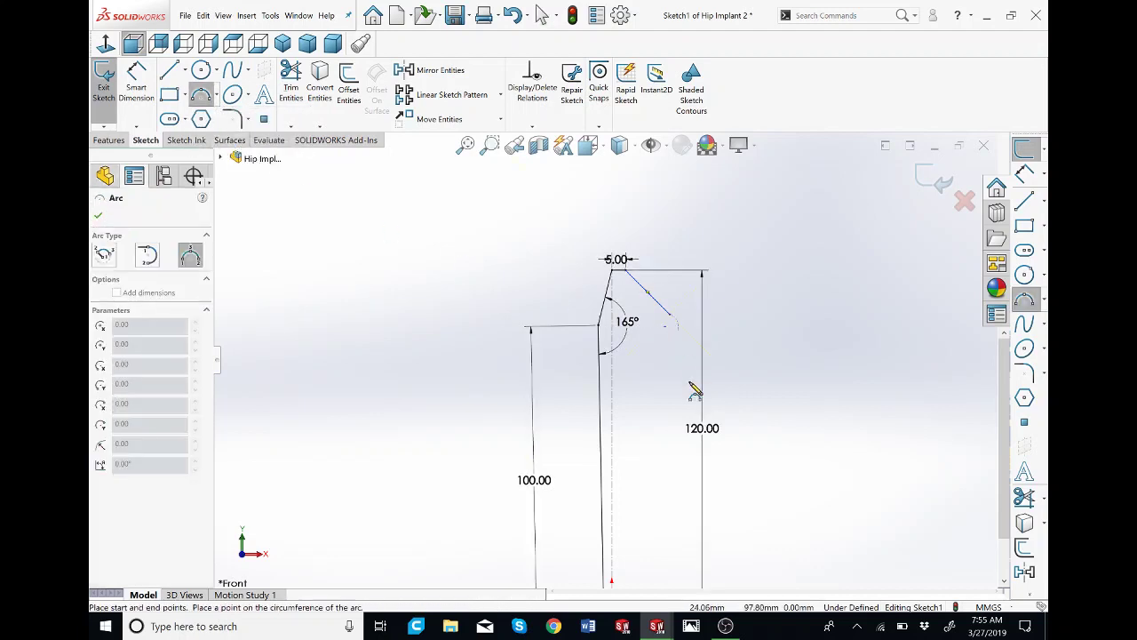
pyautogui.scroll(3, 685, 368)
pyautogui.click(672, 587)
pyautogui.scroll(-3, 648, 489)
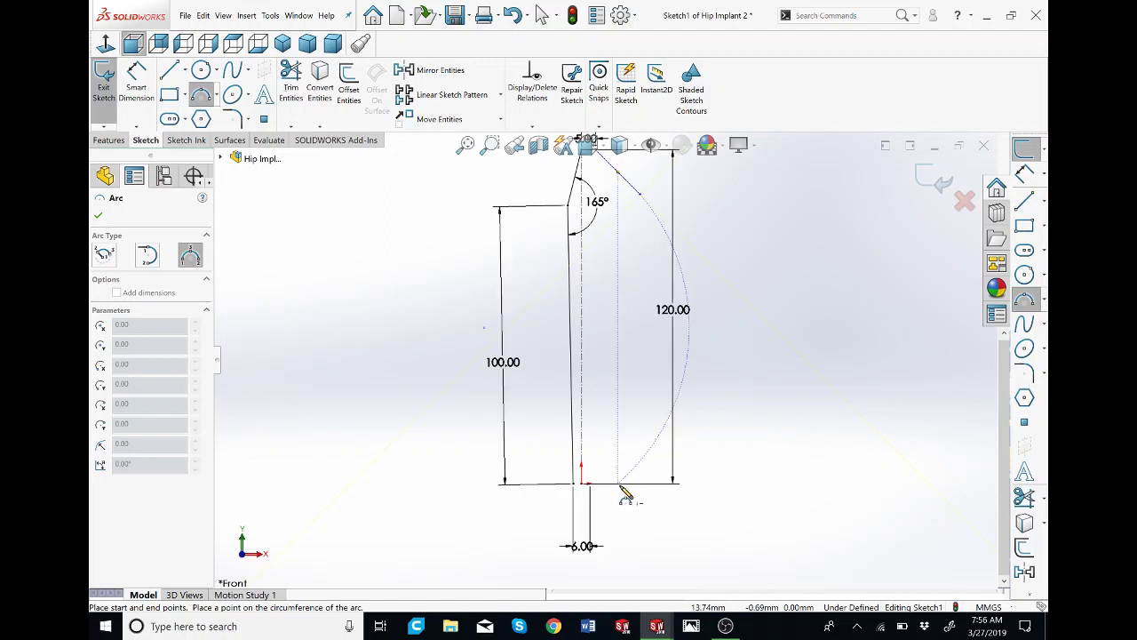
pyautogui.click(605, 425)
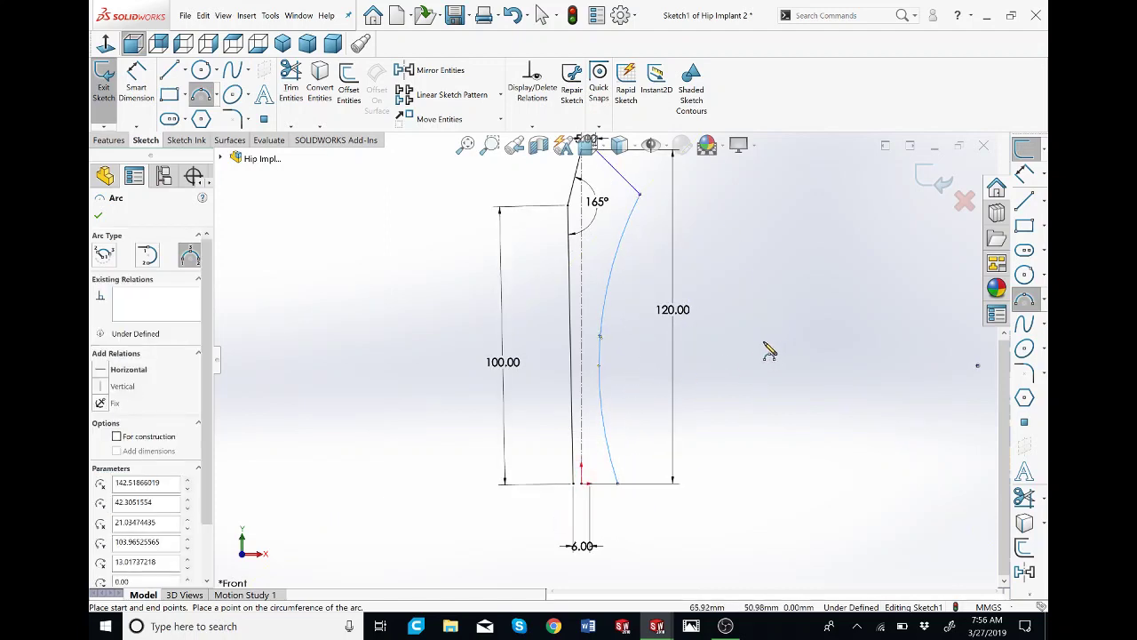
pyautogui.press('Escape')
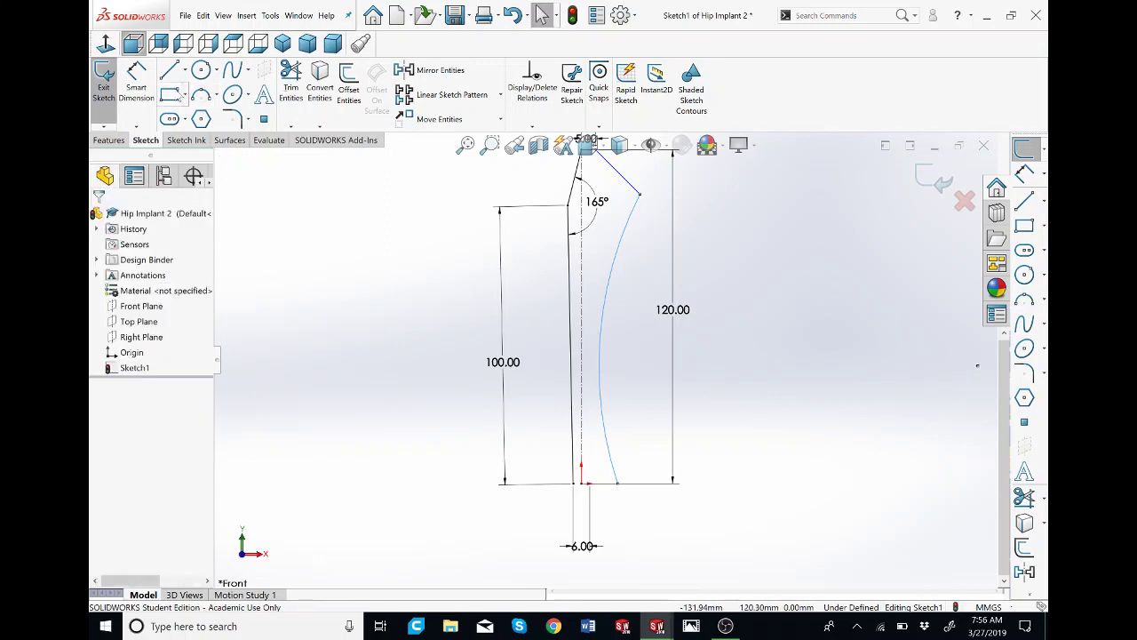
# Step: Dimension the sloping line between the 5 mm line and the arc to 27 mm, placing the value above it
pyautogui.click(136, 80)
pyautogui.press('f')
pyautogui.scroll(-3, 646, 275)
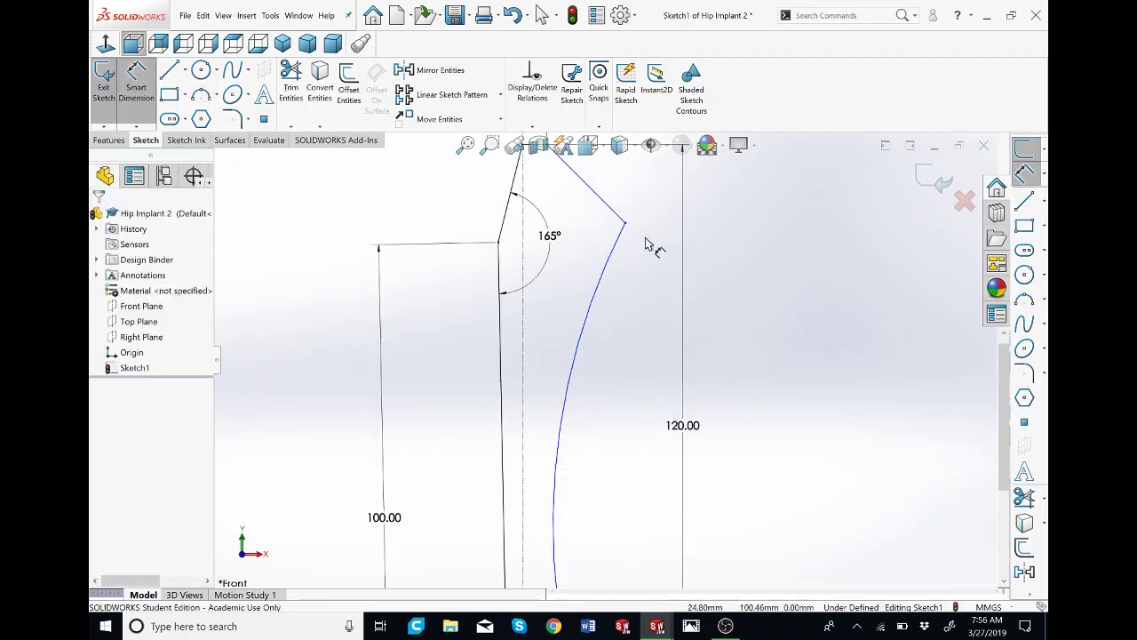
pyautogui.click(613, 215)
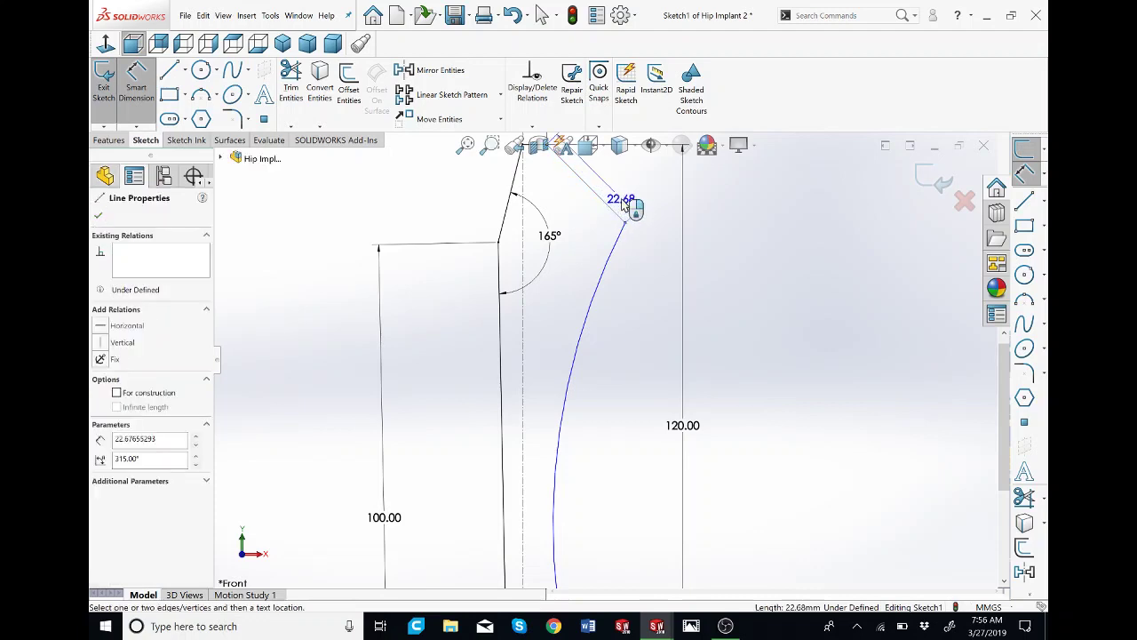
pyautogui.scroll(2, 622, 206)
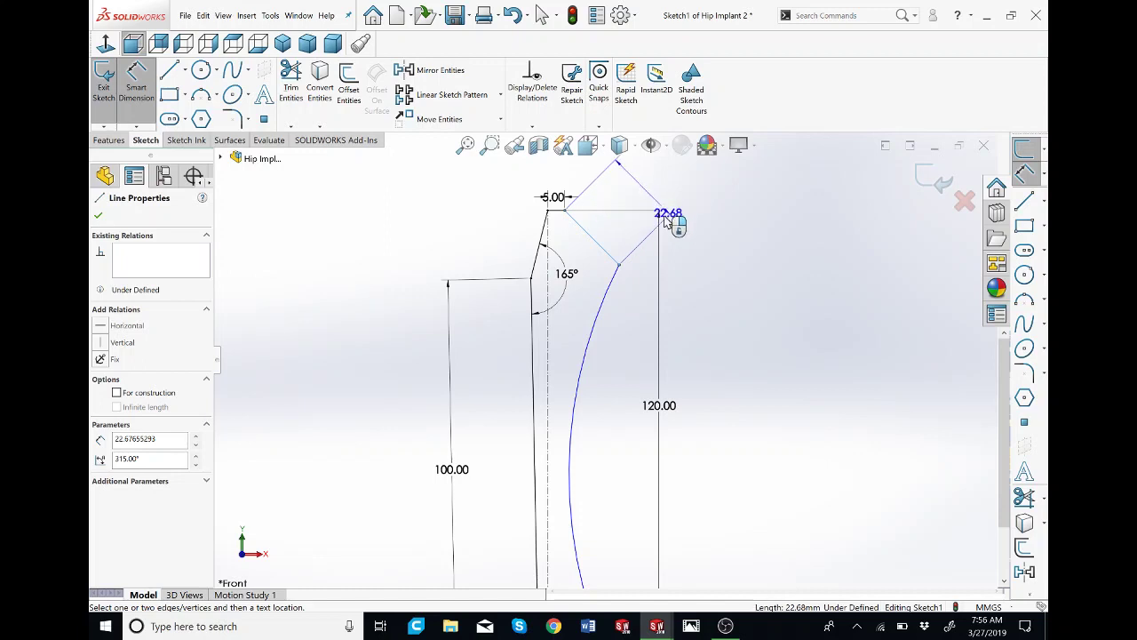
pyautogui.click(626, 183)
pyautogui.write('2')
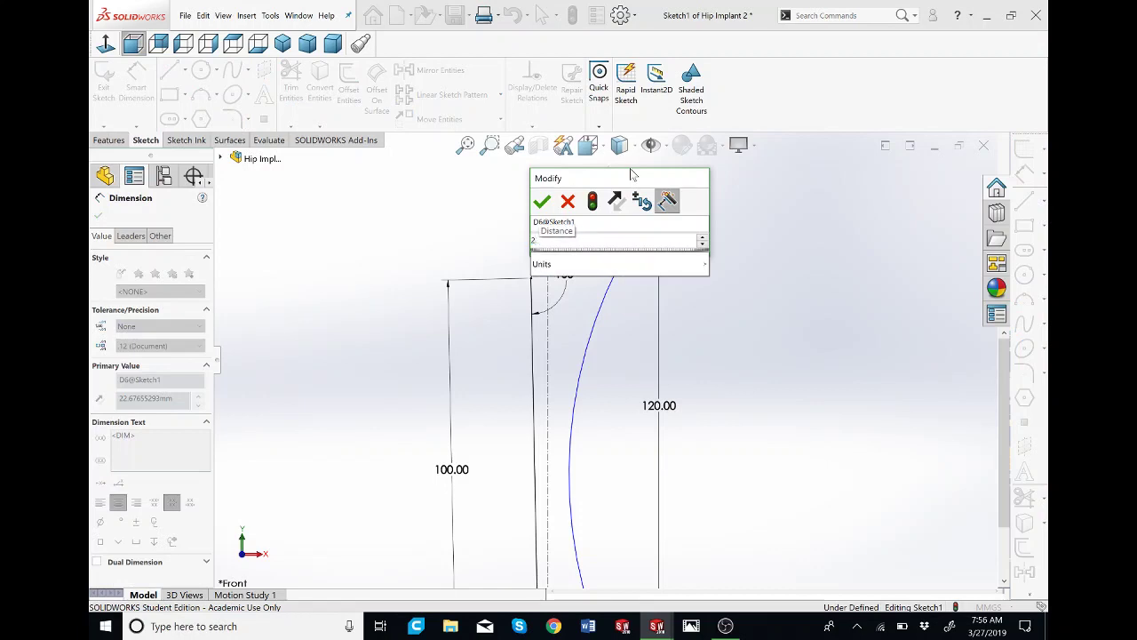
pyautogui.write('7')
pyautogui.press('Return')
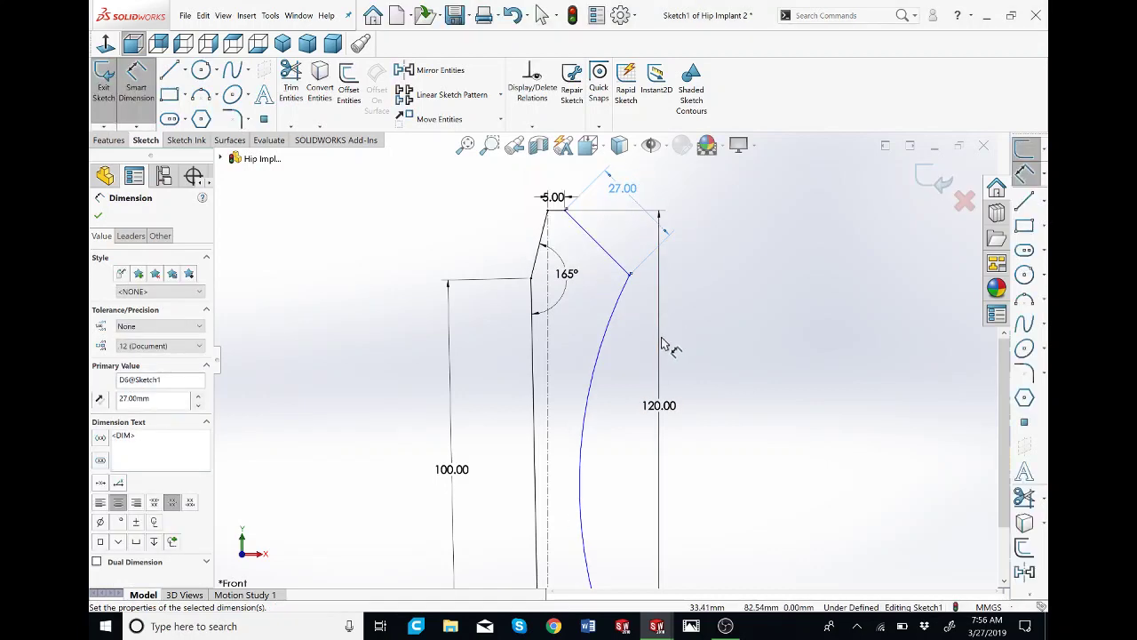
# Step: Examine the two vertical height dimensions in the original Hip Implant sketch, moving their labels apart
pyautogui.scroll(1, 640, 302)
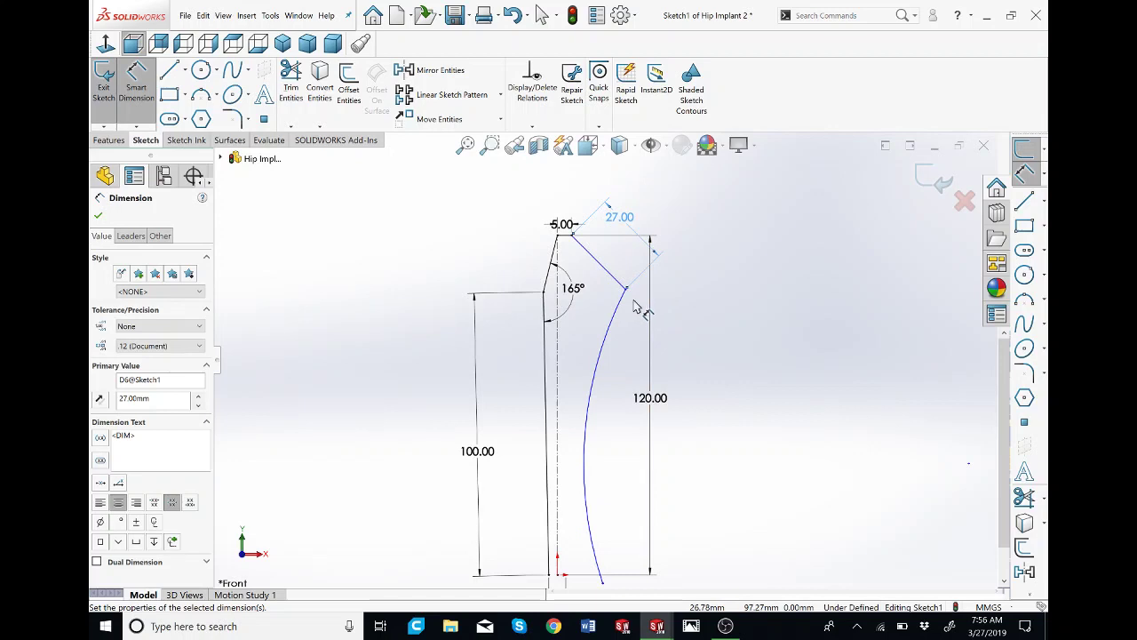
pyautogui.click(696, 363)
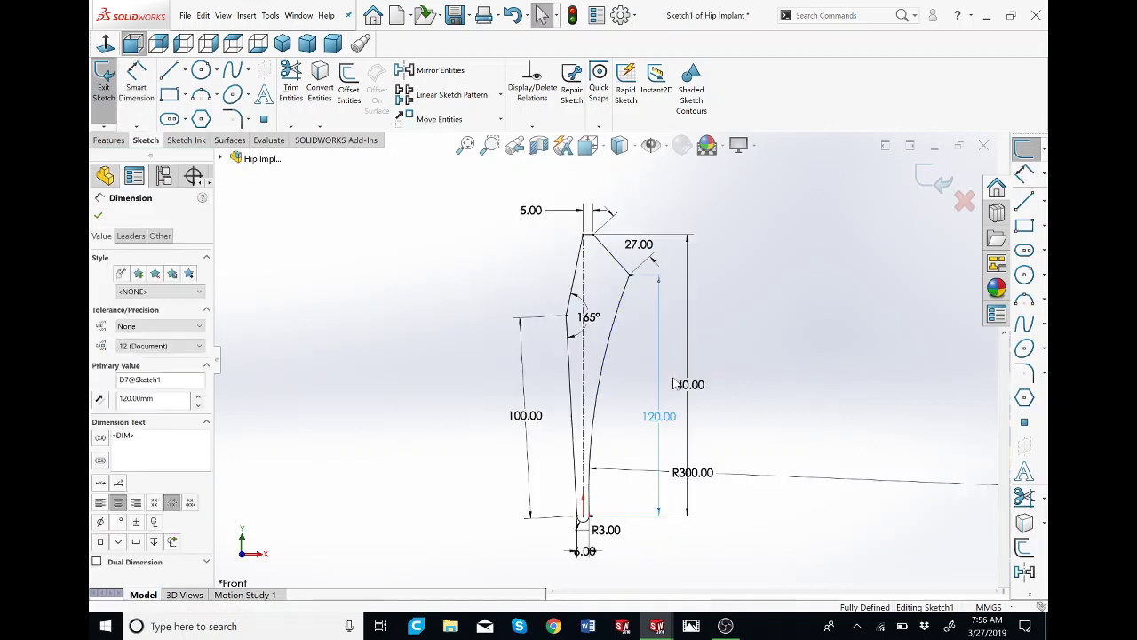
pyautogui.moveTo(693, 400)
pyautogui.mouseDown()
pyautogui.moveTo(711, 397)
pyautogui.moveTo(662, 431)
pyautogui.mouseUp()
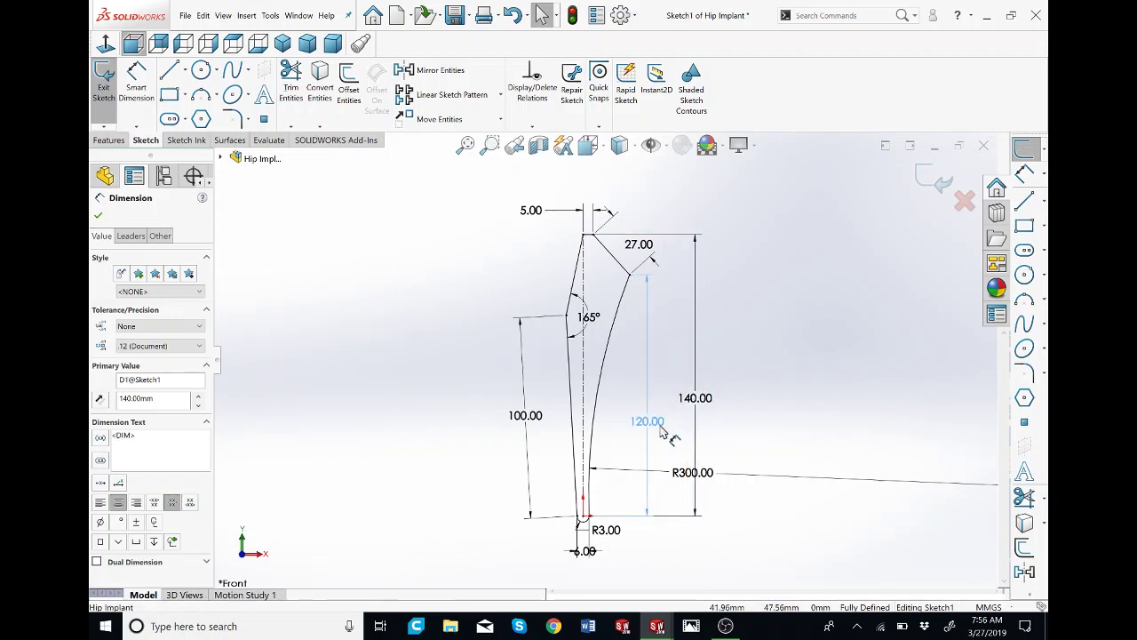
pyautogui.click(740, 407)
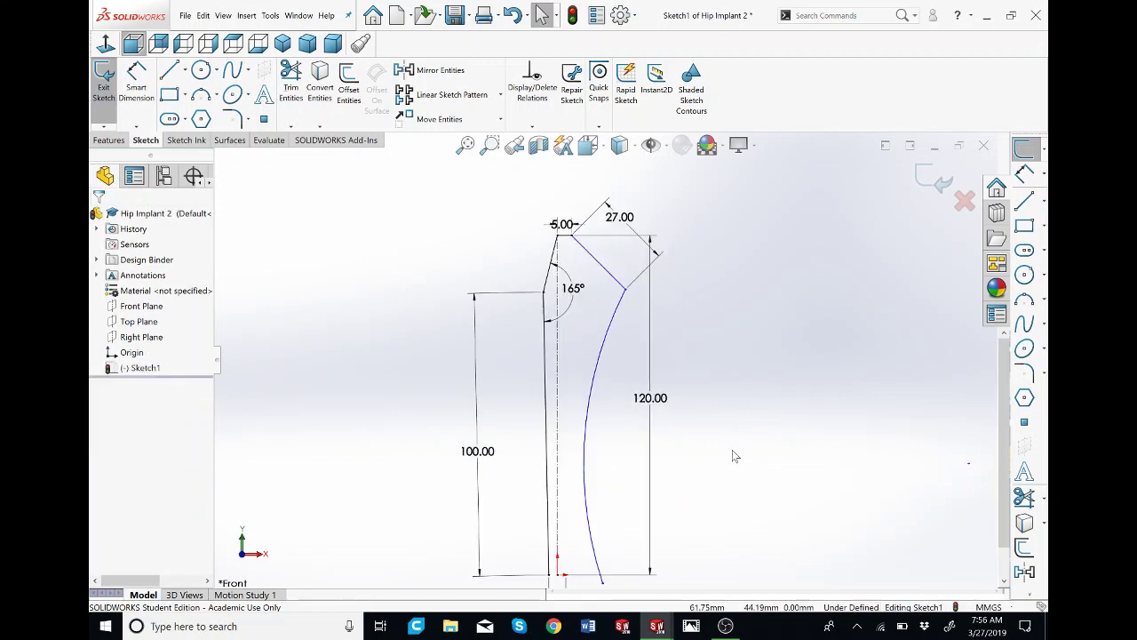
# Step: Move the overall height dimension of the Hip Implant 2 profile further out and set it to 140 mm
pyautogui.moveTo(650, 398); pyautogui.dragTo(672, 412)
pyautogui.click(673, 414)
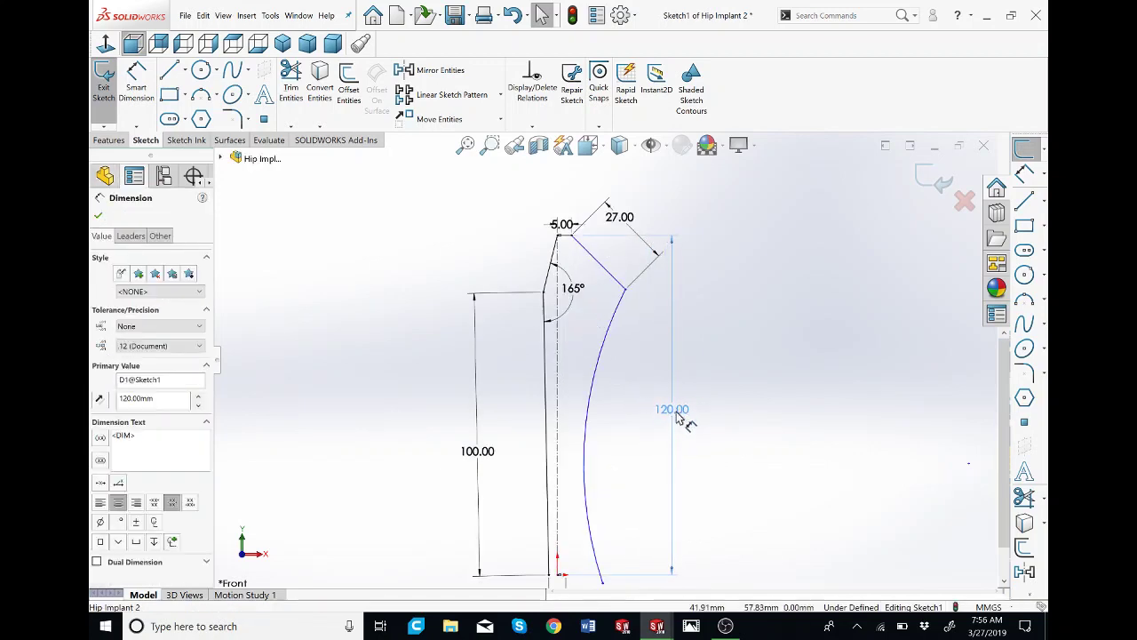
pyautogui.doubleClick(677, 412)
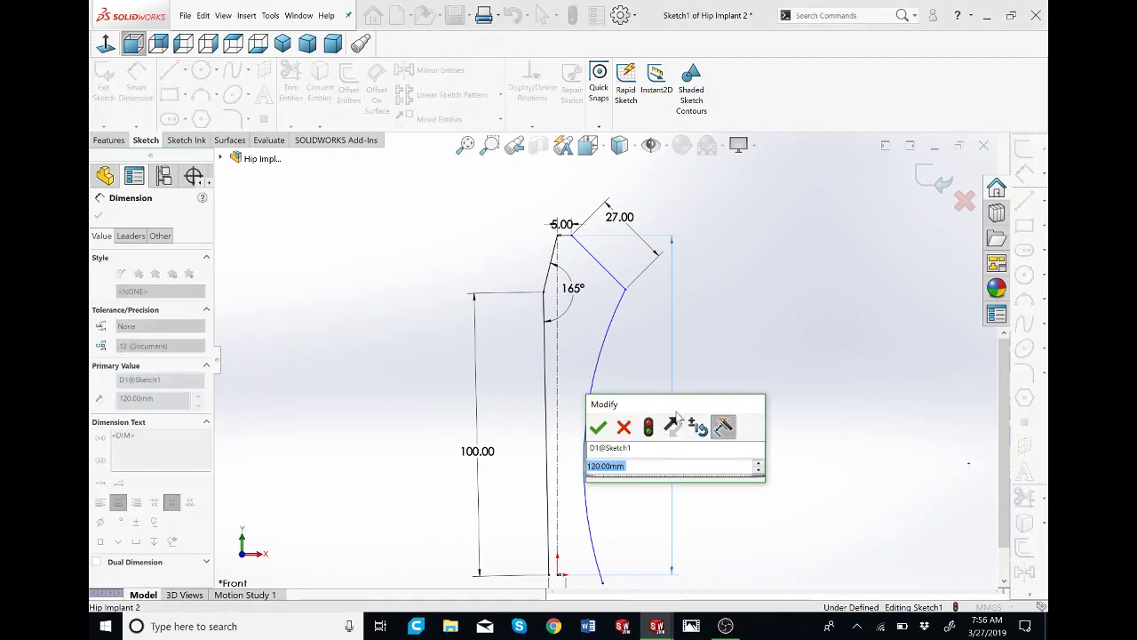
pyautogui.write('140')
pyautogui.press('Return')
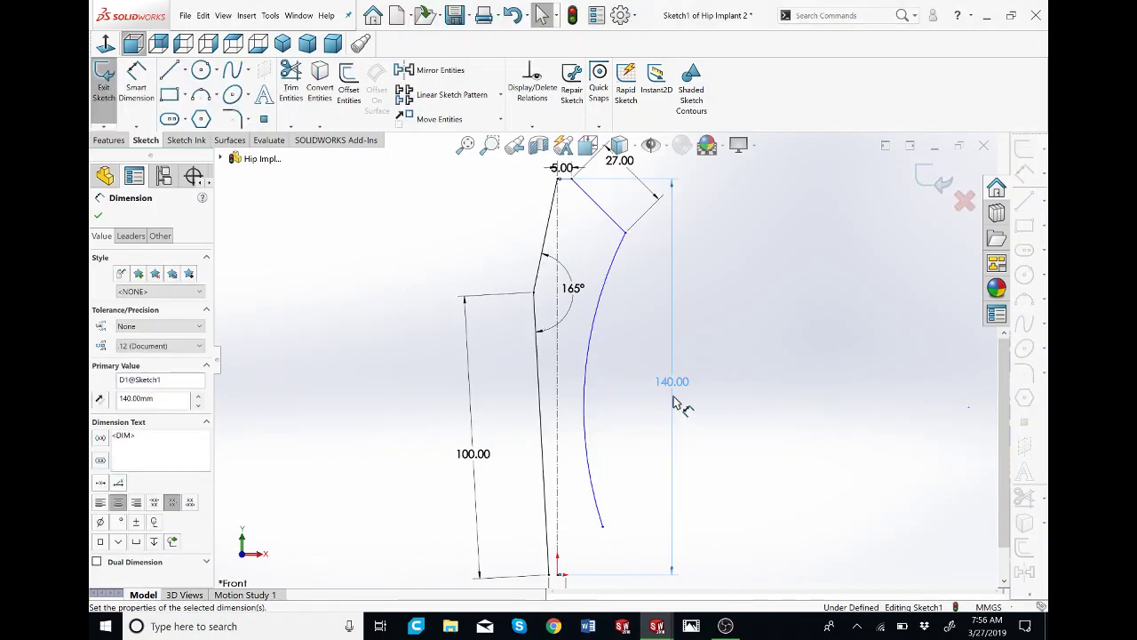
pyautogui.press('Escape')
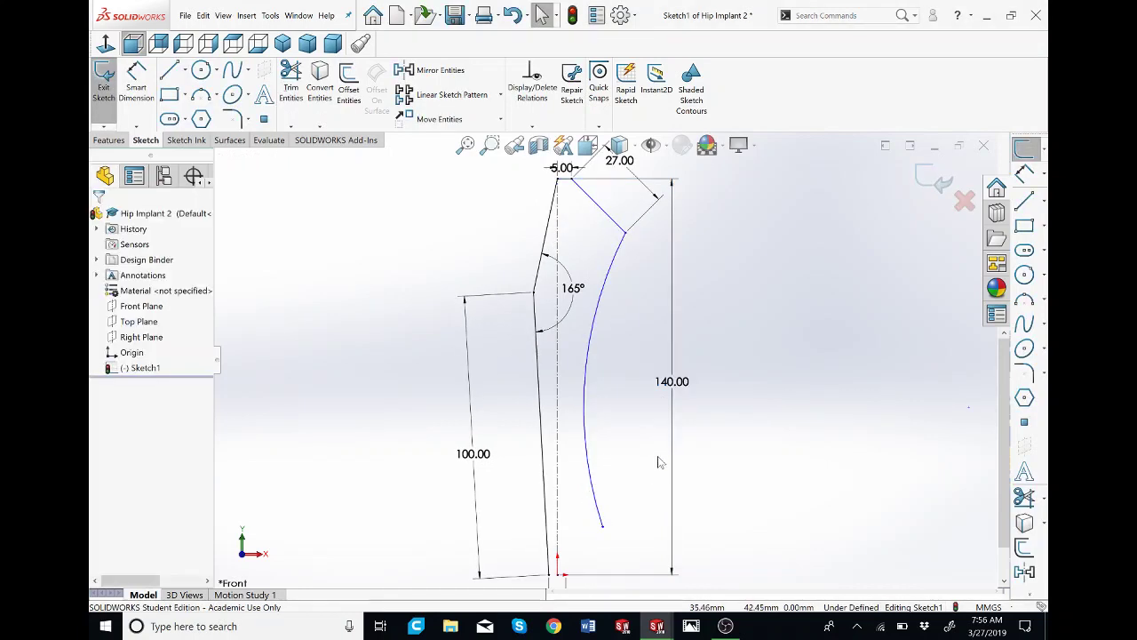
# Step: Dimension the vertical distance between the large arc's upper and lower endpoints to 120 mm, placing the value inside the 140 mm dimension
pyautogui.press('s')
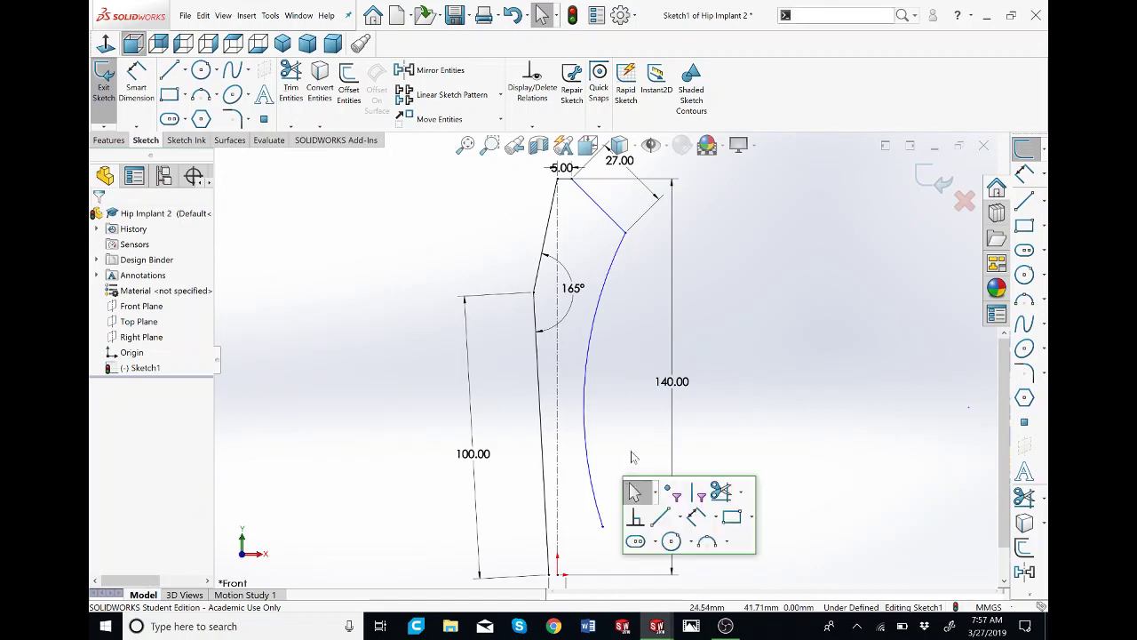
pyautogui.press('Escape')
pyautogui.press('d')
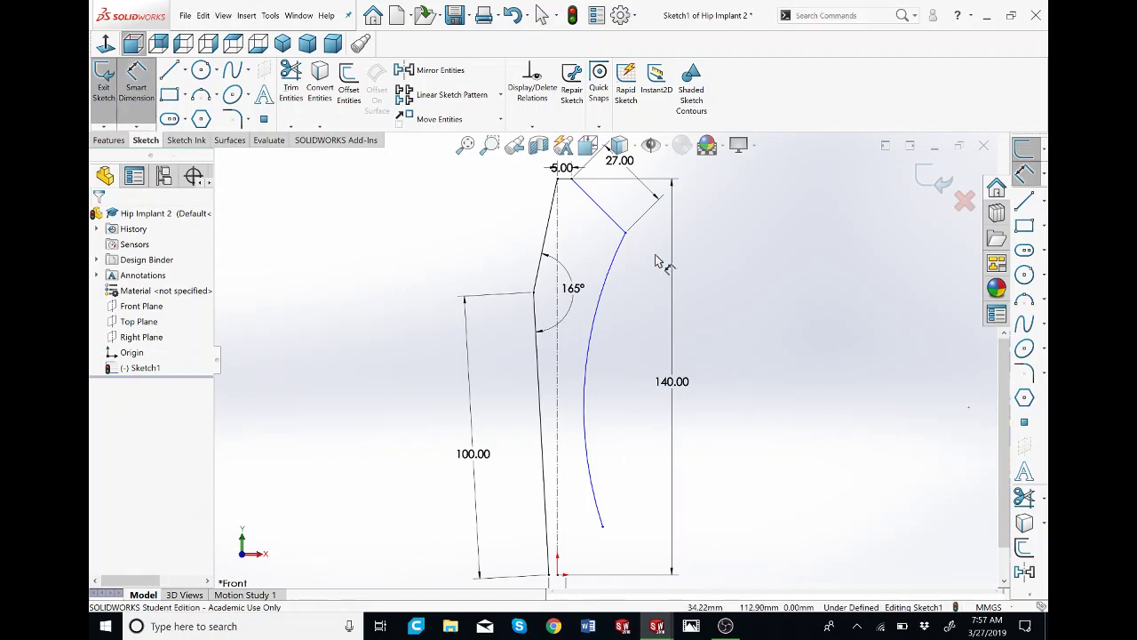
pyautogui.click(625, 234)
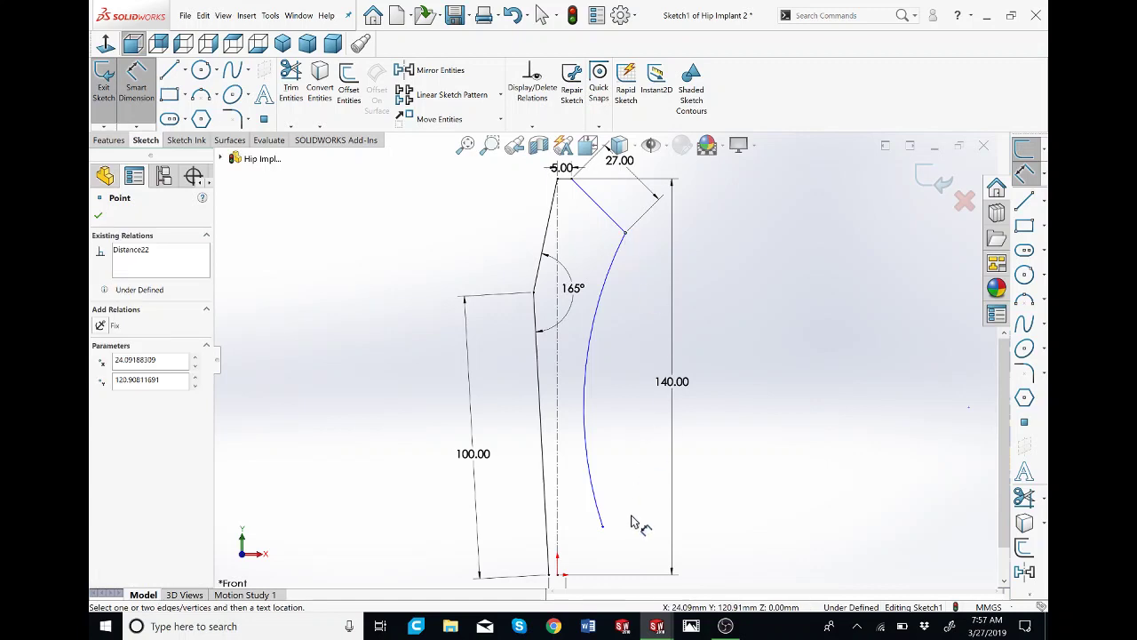
pyautogui.click(605, 530)
pyautogui.click(655, 465)
pyautogui.write('1')
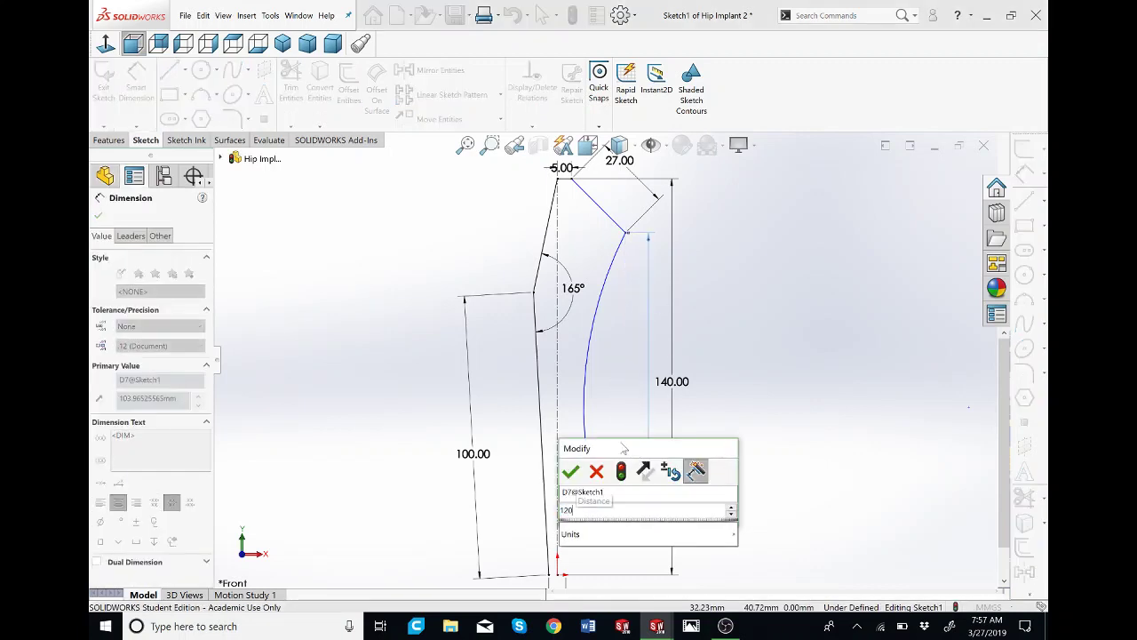
pyautogui.write('20')
pyautogui.press('Return')
pyautogui.press('Escape')
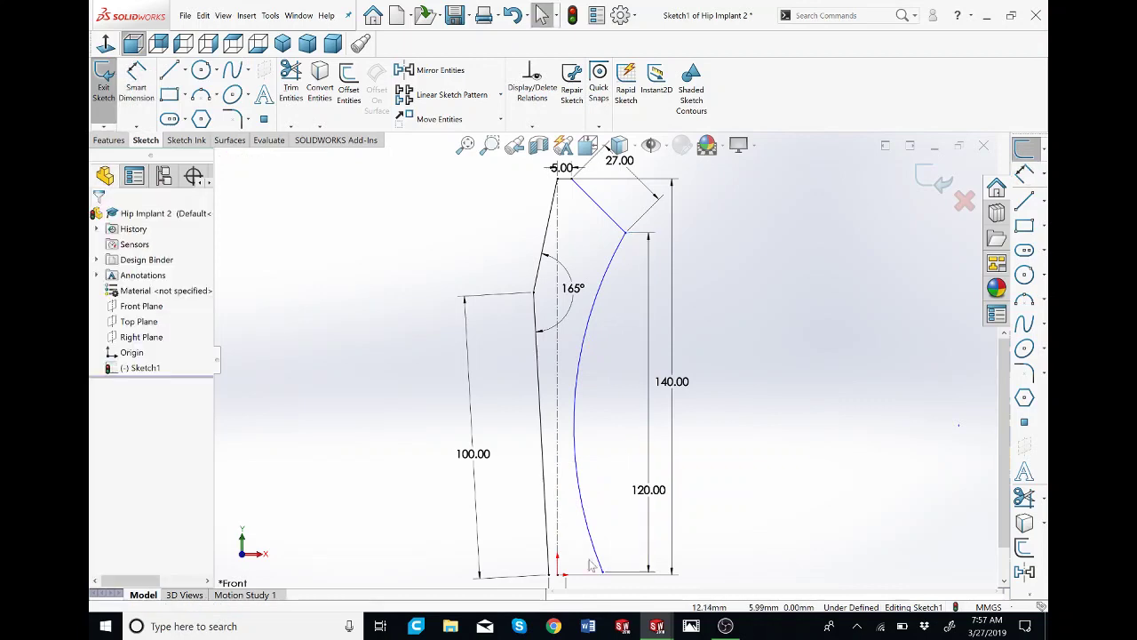
# Step: Add a Horizontal relation between the large arc's lower endpoint and the origin
pyautogui.scroll(-3, 591, 564)
pyautogui.scroll(-2, 562, 546)
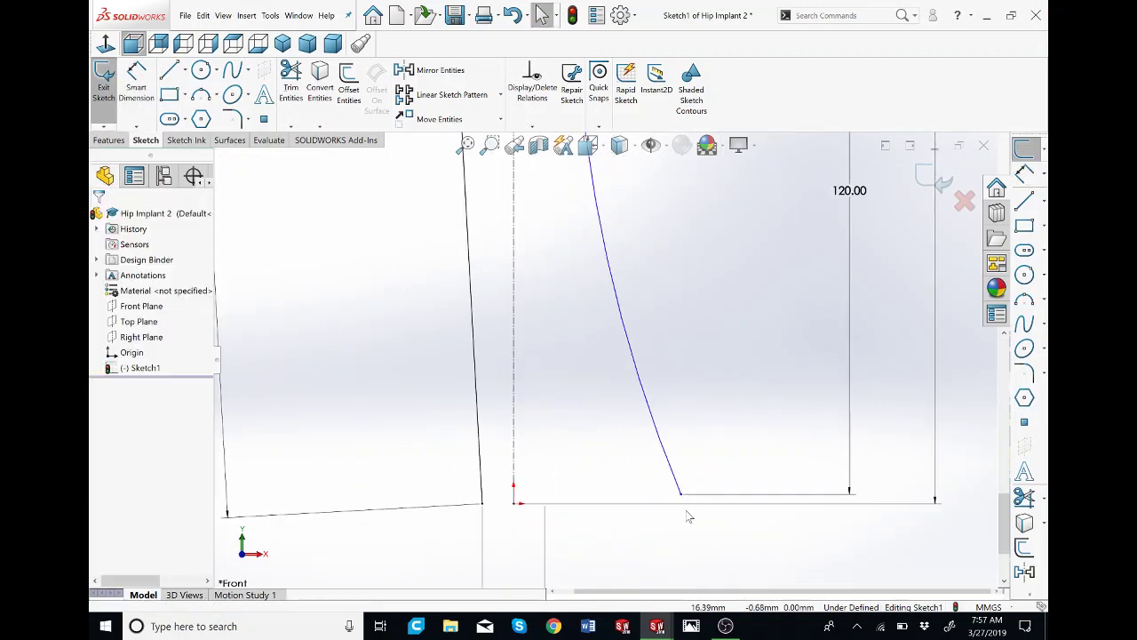
pyautogui.moveTo(681, 503)
pyautogui.mouseDown()
pyautogui.moveTo(678, 516)
pyautogui.moveTo(718, 513)
pyautogui.moveTo(681, 525)
pyautogui.moveTo(682, 507)
pyautogui.mouseUp()
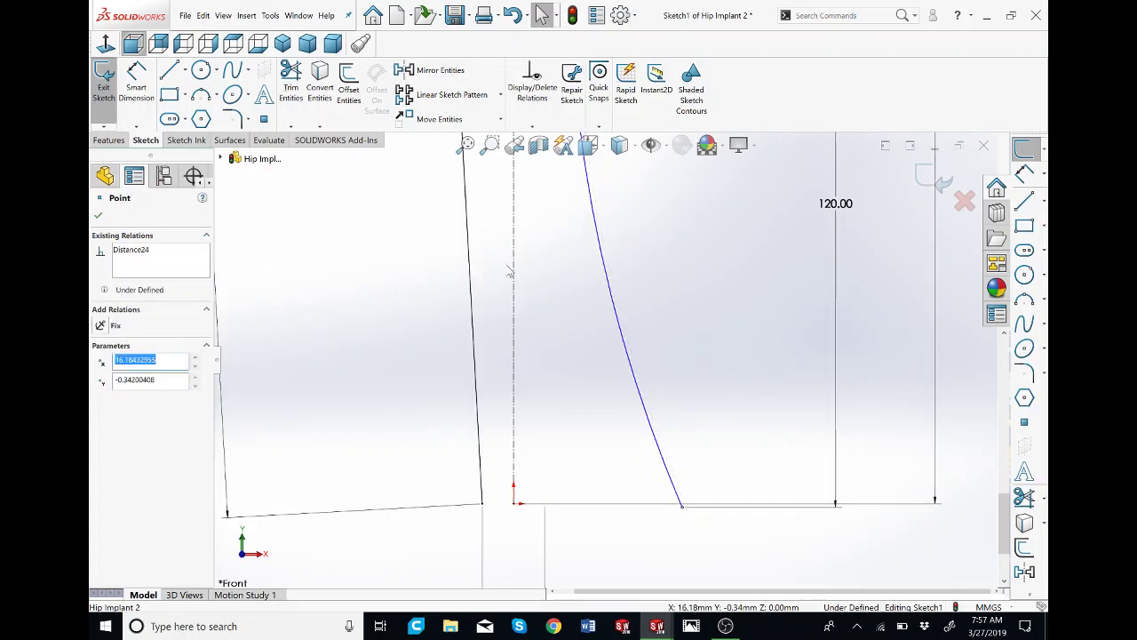
pyautogui.click(574, 332)
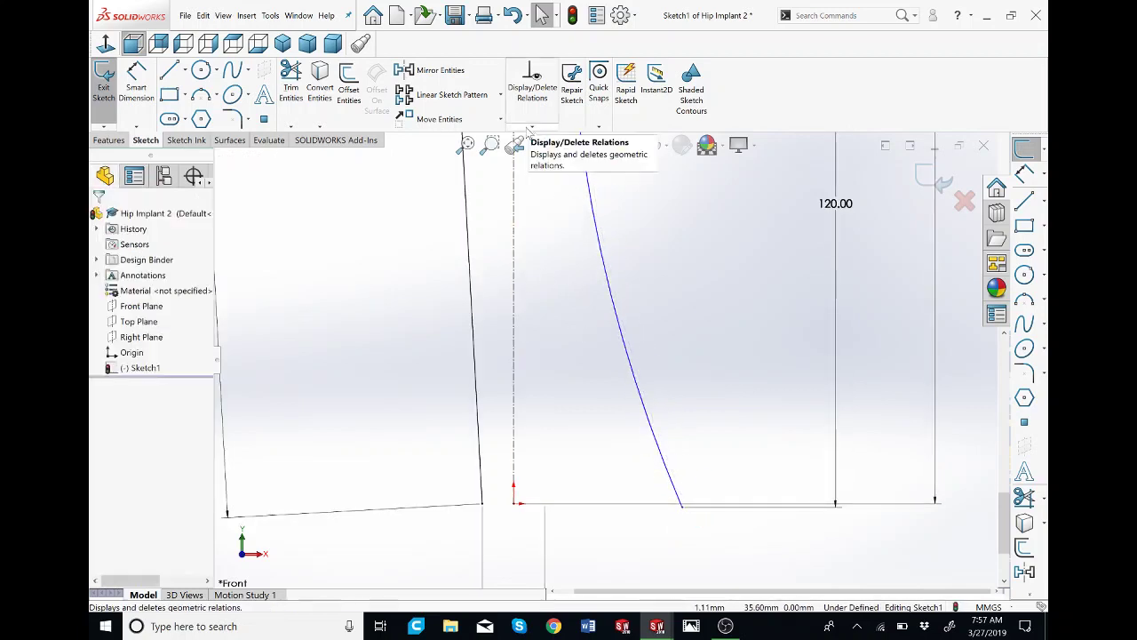
pyautogui.click(531, 126)
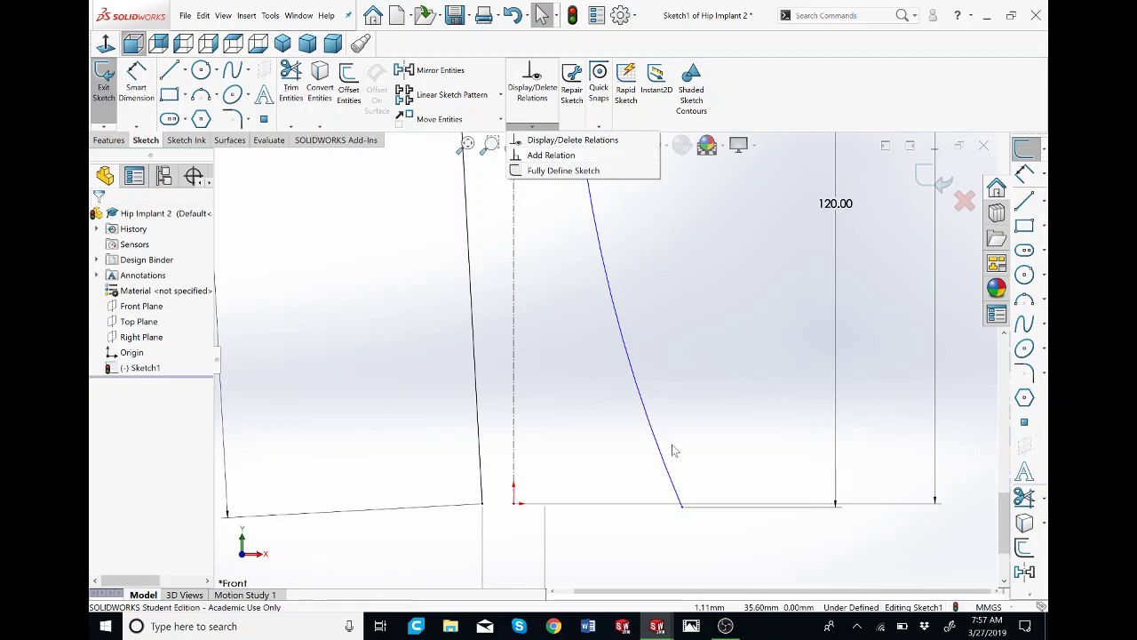
pyautogui.click(676, 531)
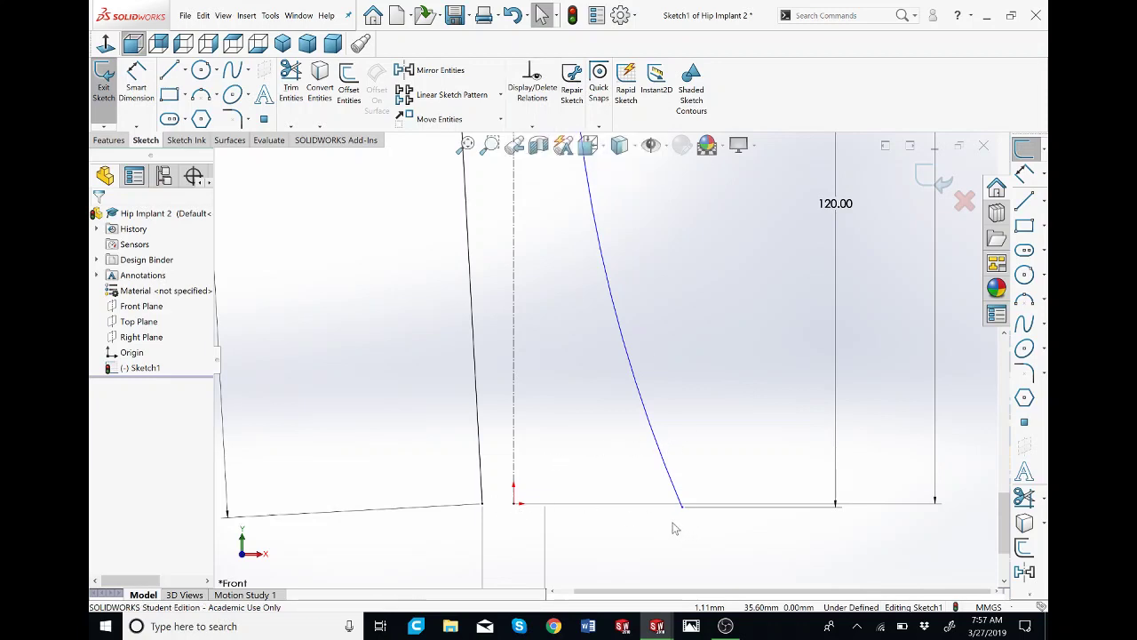
pyautogui.click(682, 508)
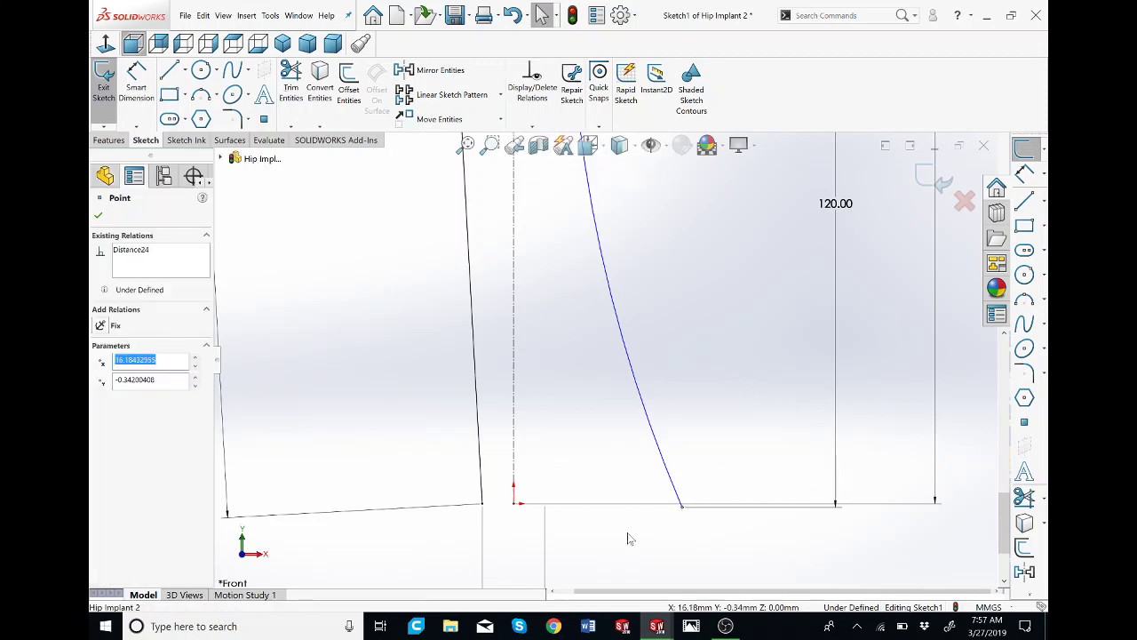
pyautogui.keyDown('ctrl'); pyautogui.click(514, 505); pyautogui.keyUp('ctrl')
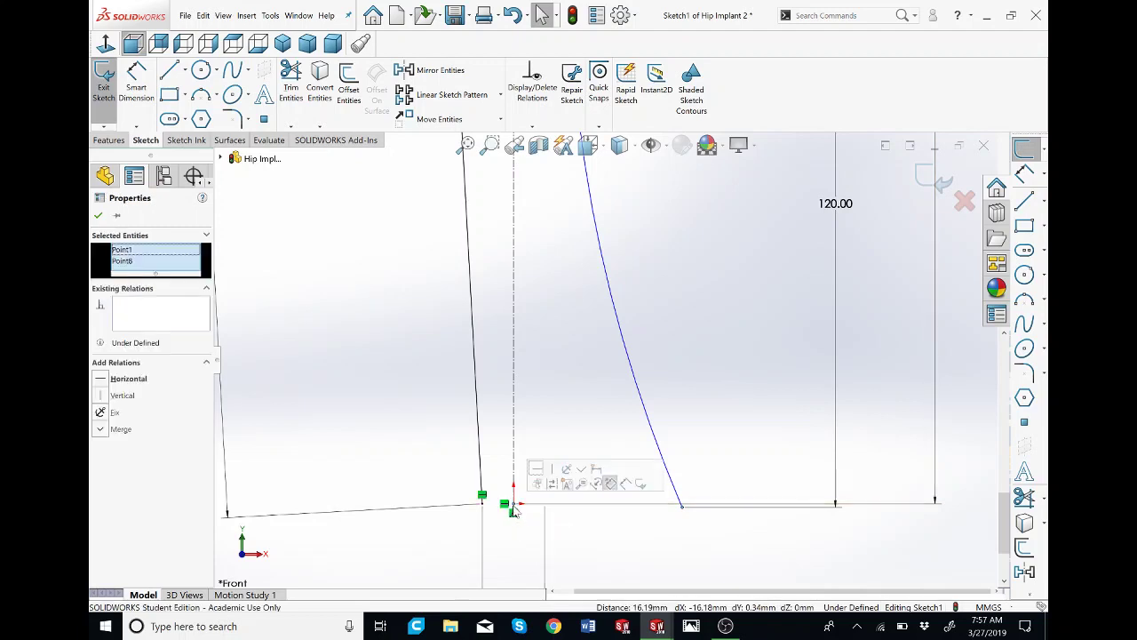
pyautogui.click(537, 470)
# Step: Dimension the large arc's radius to 300 mm
pyautogui.scroll(4, 653, 528)
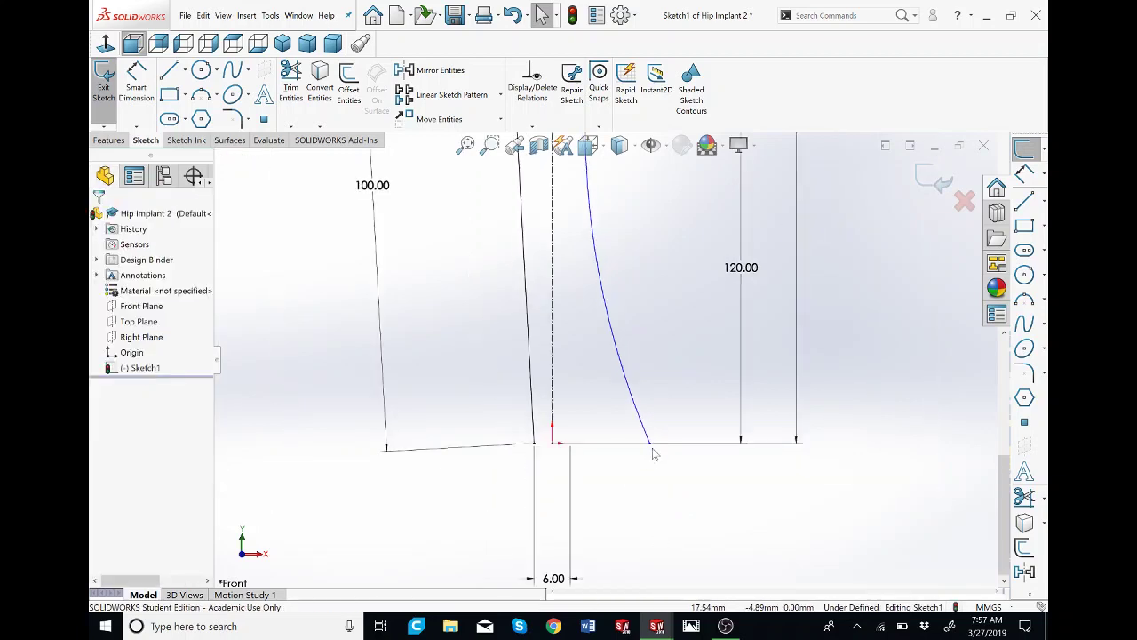
pyautogui.scroll(3, 624, 313)
pyautogui.scroll(-1, 621, 265)
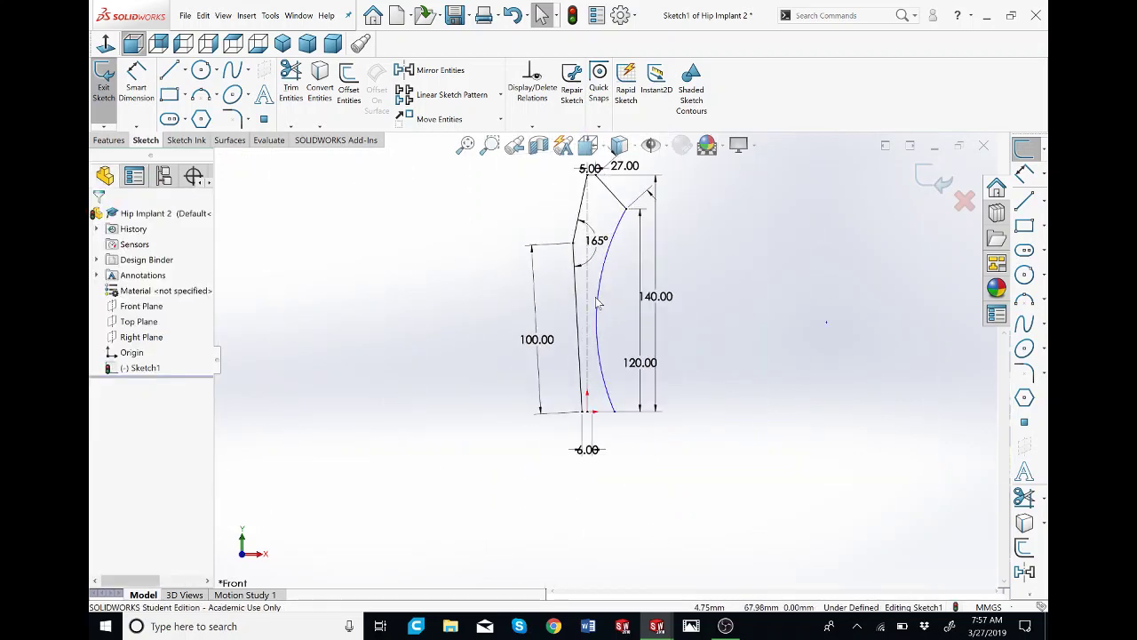
pyautogui.click(136, 81)
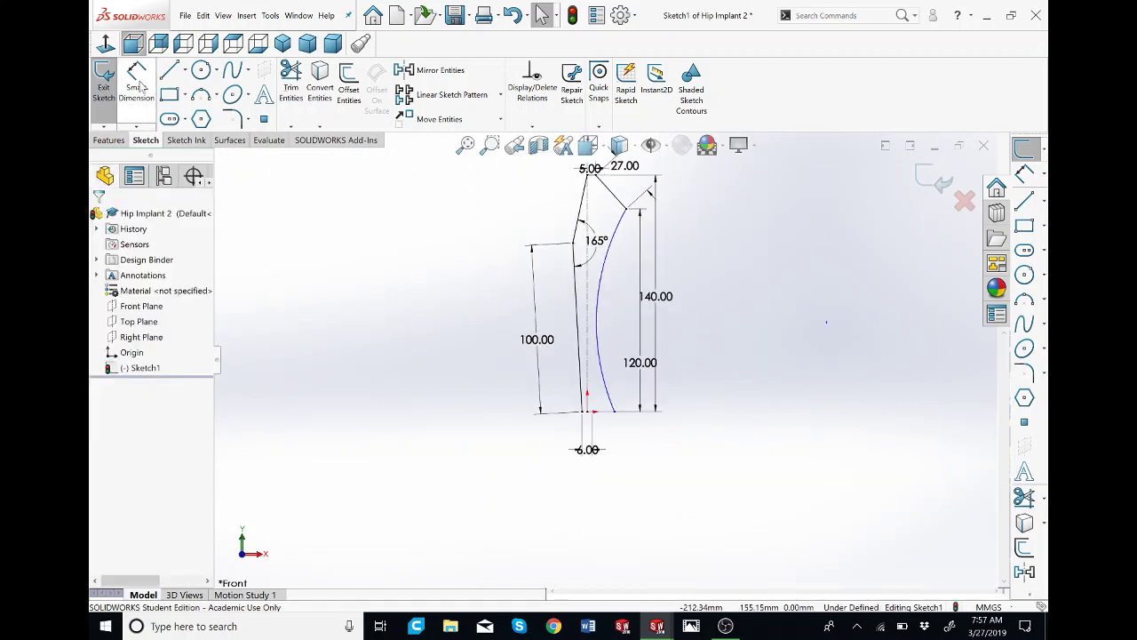
pyautogui.click(597, 316)
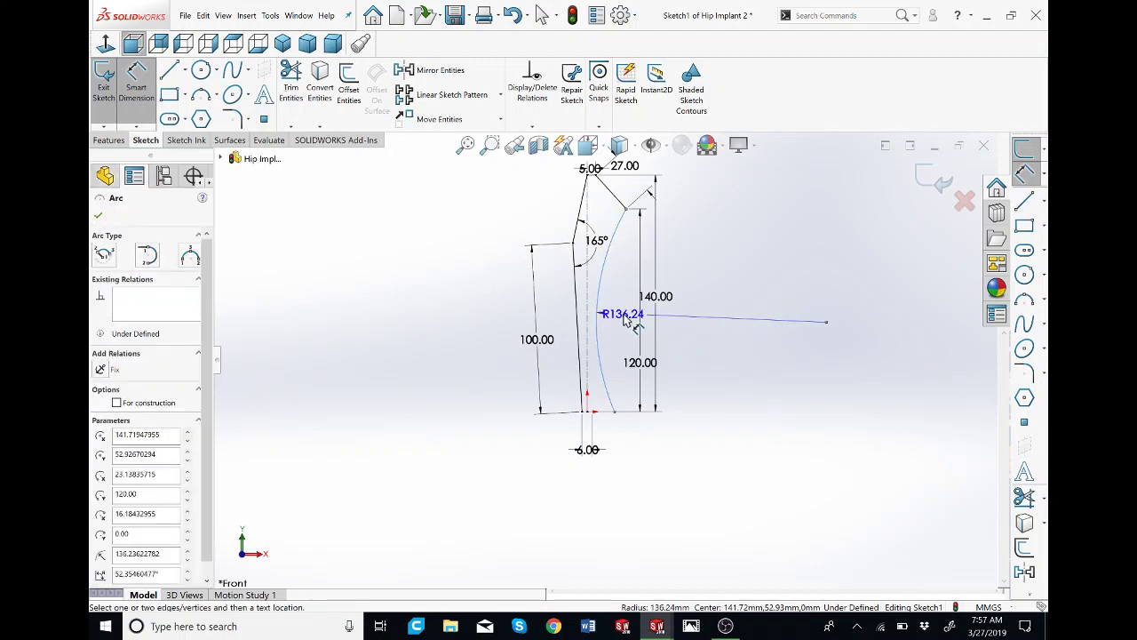
pyautogui.click(635, 324)
pyautogui.write('300')
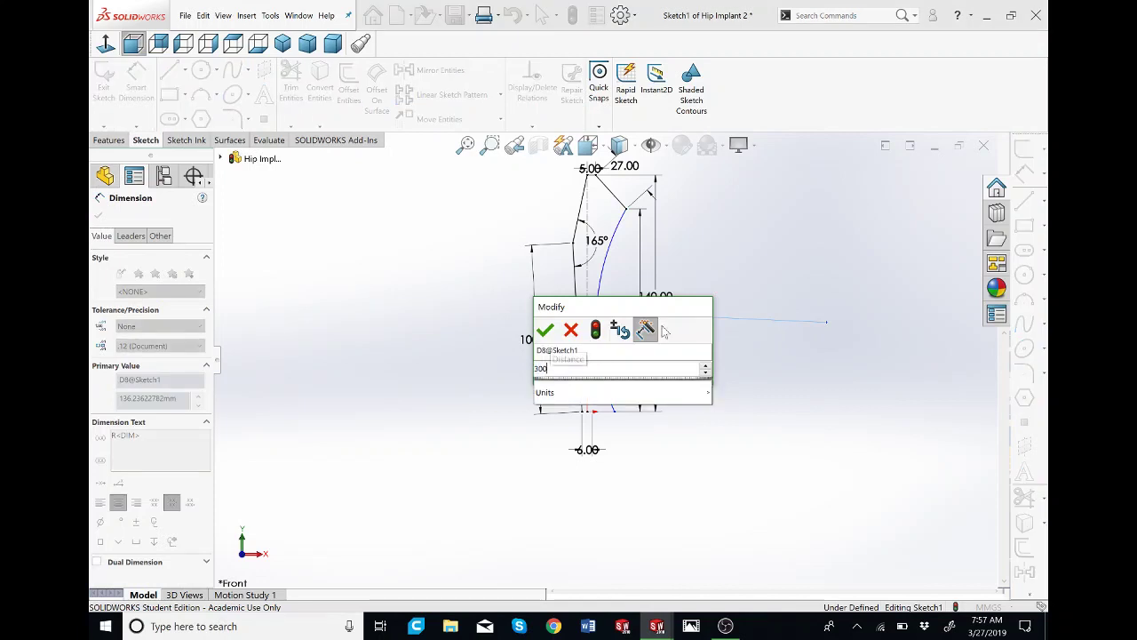
pyautogui.press('Return')
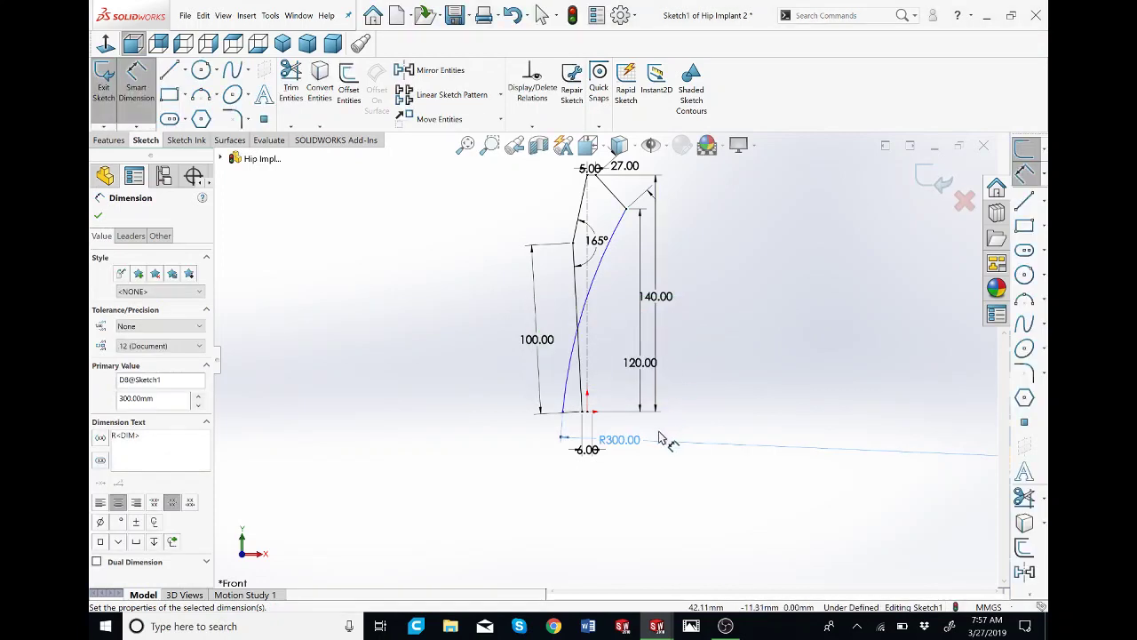
pyautogui.press('Escape')
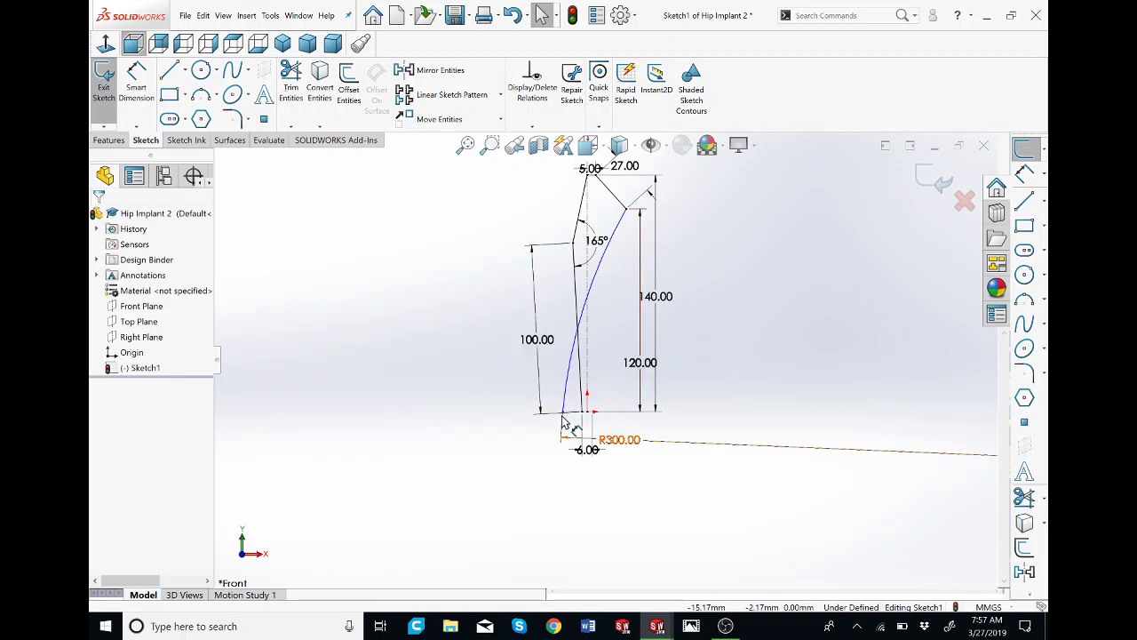
# Step: Move the large arc's lower endpoint across the centerline to about 16 mm right of the origin
pyautogui.moveTo(566, 417); pyautogui.dragTo(617, 418)
pyautogui.scroll(-5, 622, 418)
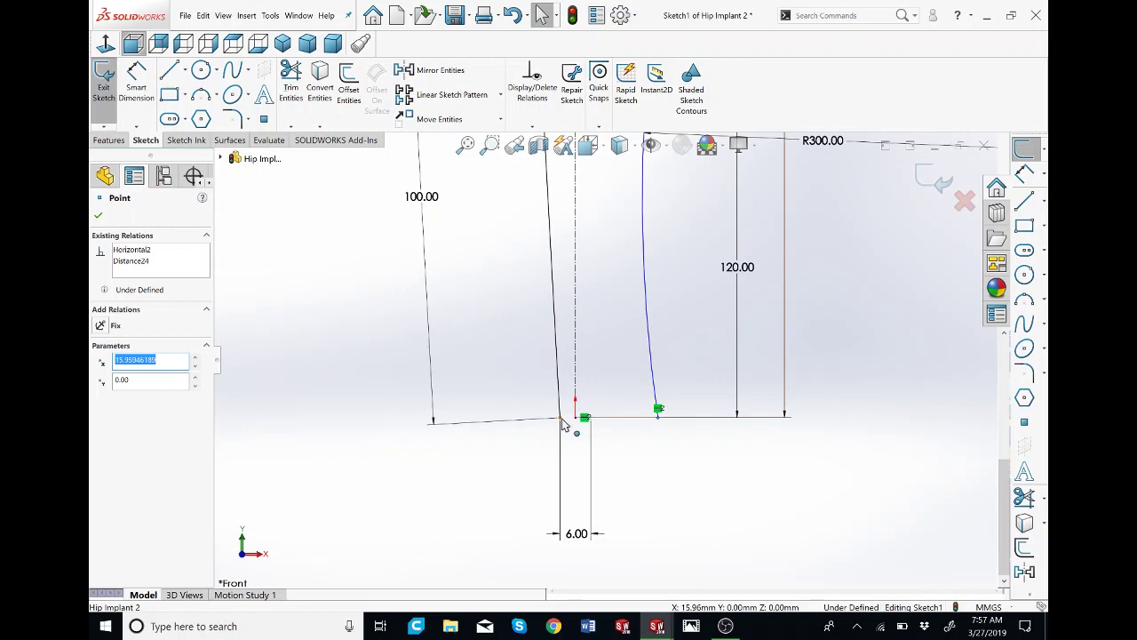
pyautogui.click(507, 470)
# Step: Dimension the distance between the long left line's lower endpoint and the large arc's lower endpoint to 6 mm, placed below the profile
pyautogui.click(136, 85)
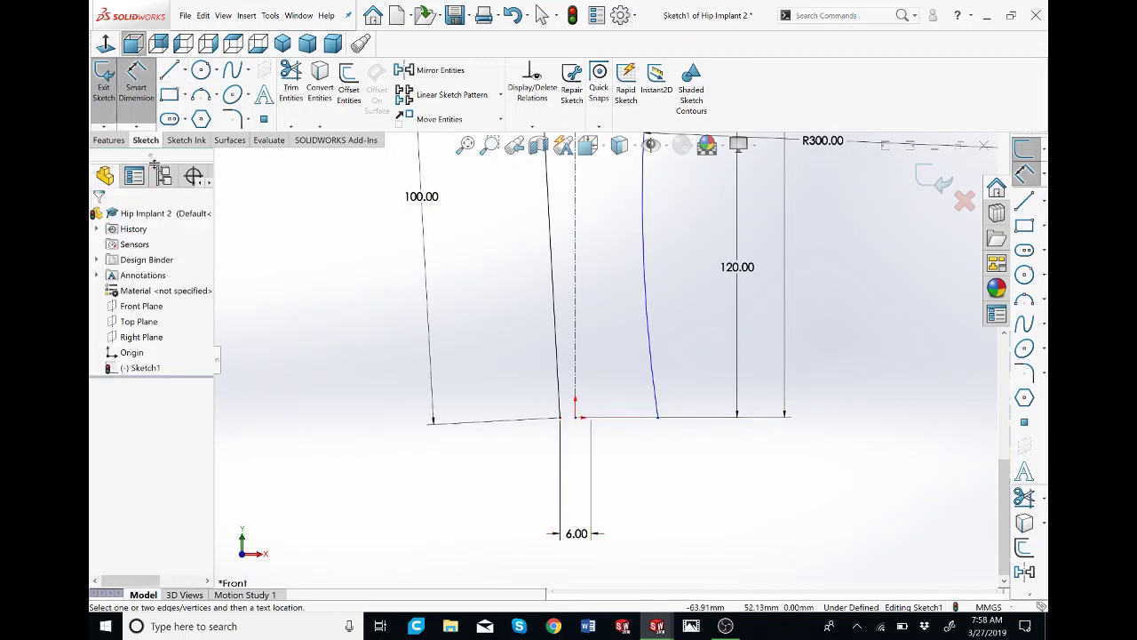
pyautogui.click(560, 417)
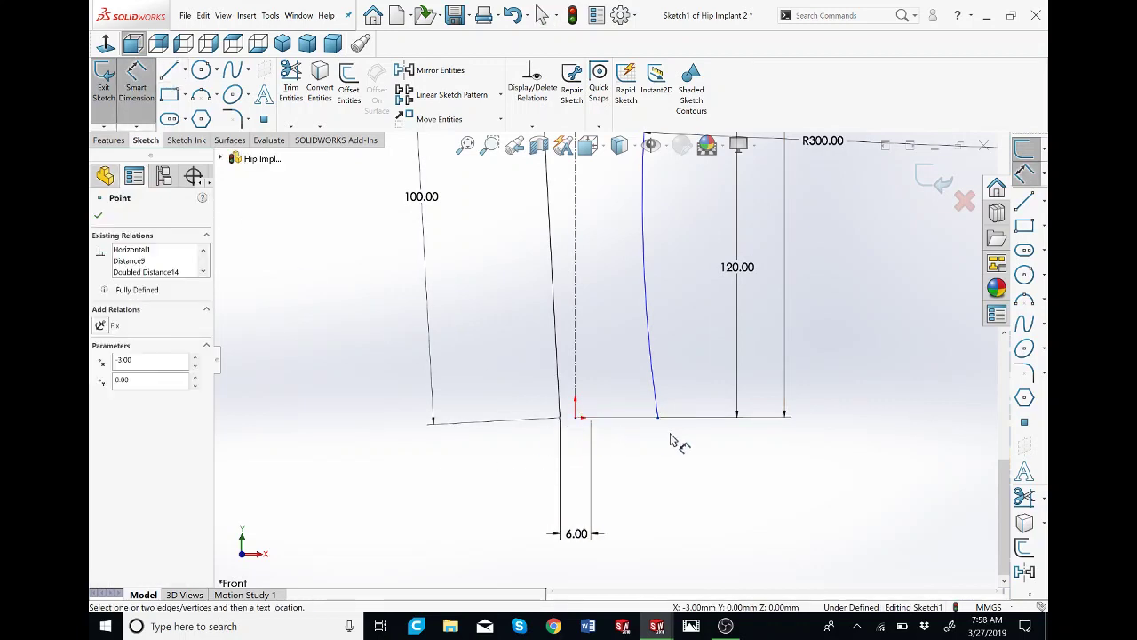
pyautogui.click(657, 417)
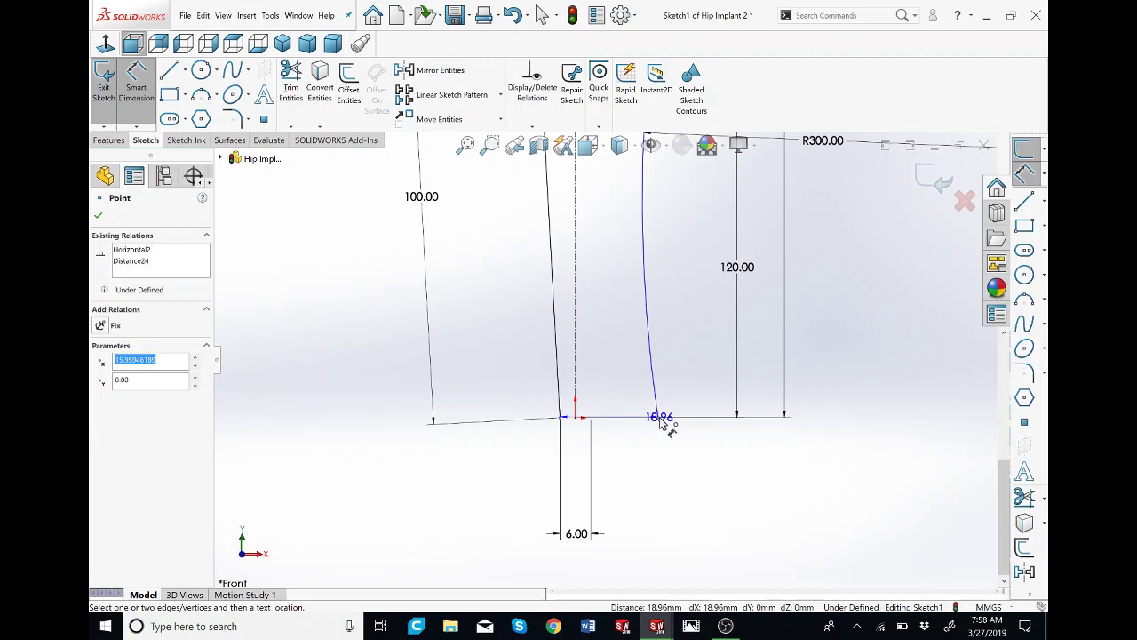
pyautogui.click(626, 486)
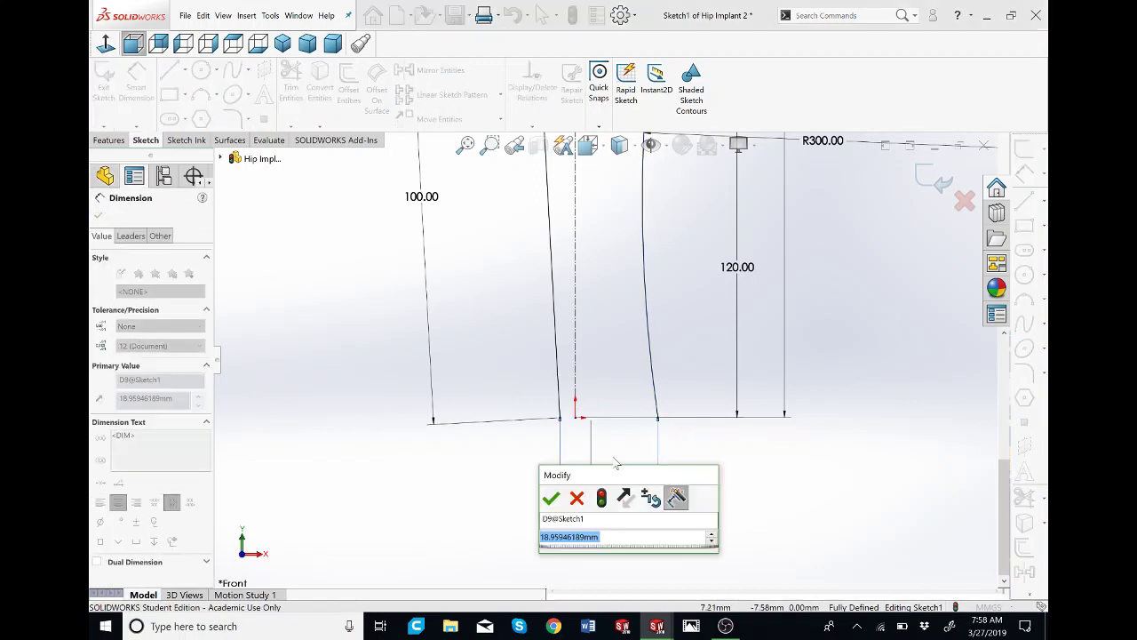
pyautogui.write('6')
pyautogui.press('Return')
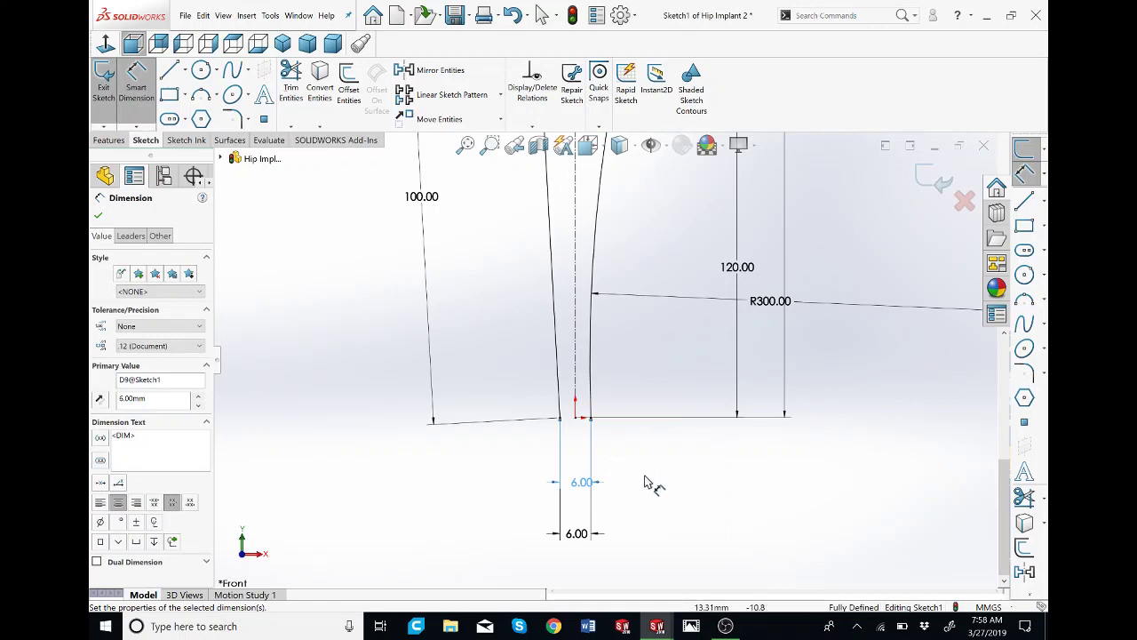
# Step: Close the stem's tip with a 3 Point Arc of about 3.2 mm radius between the two lower endpoints, bulging downwards
pyautogui.scroll(3, 627, 285)
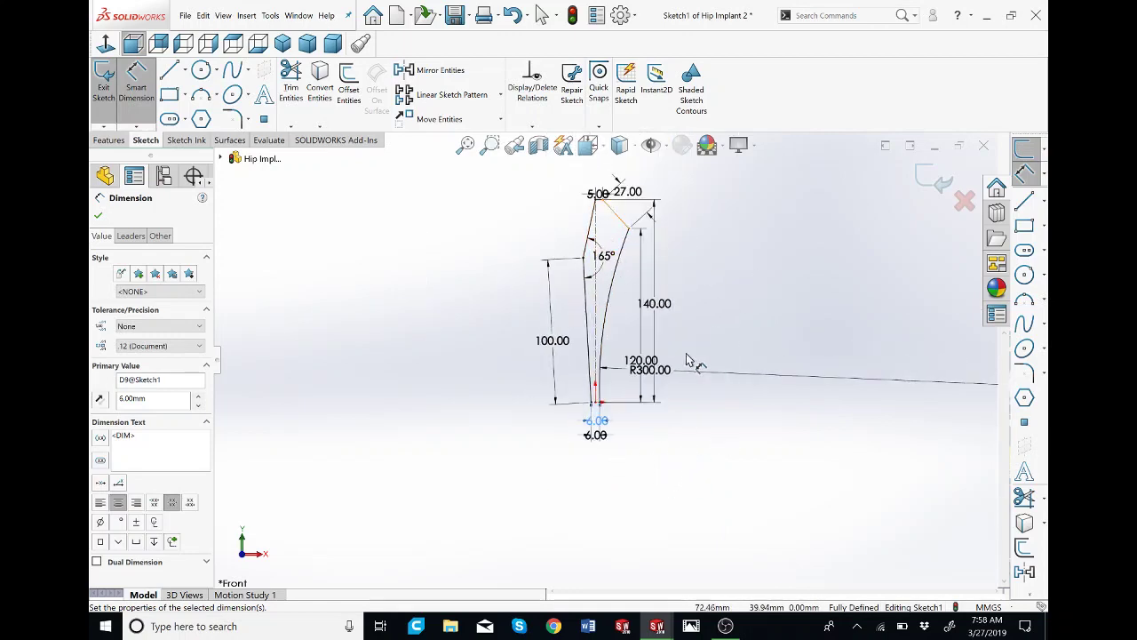
pyautogui.click(216, 96)
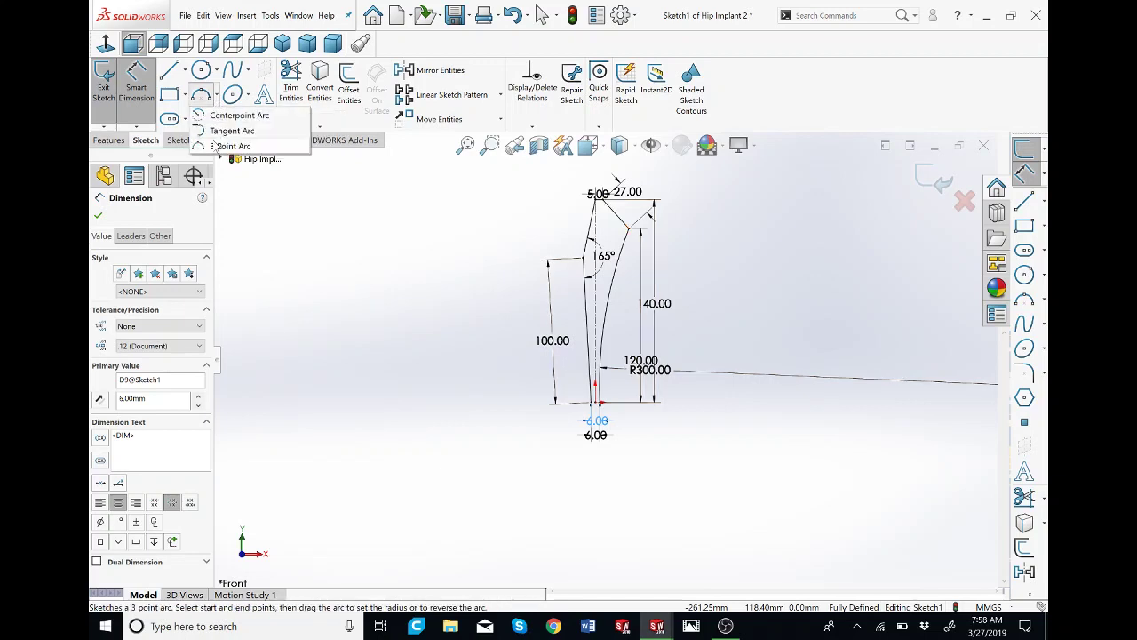
pyautogui.click(219, 145)
pyautogui.press('Escape')
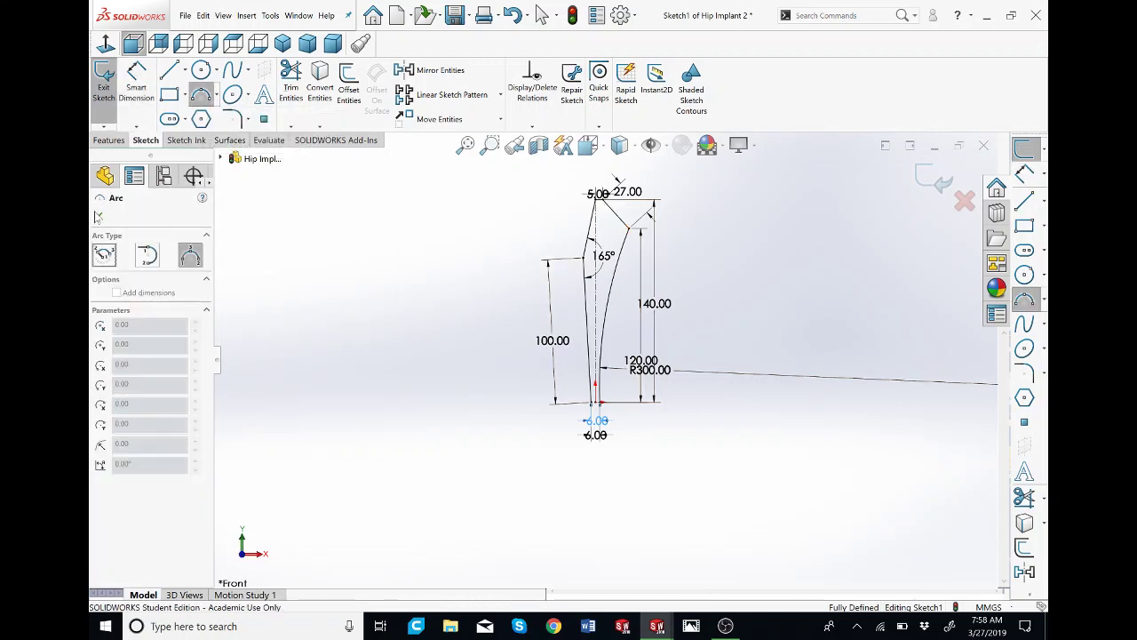
pyautogui.click(199, 96)
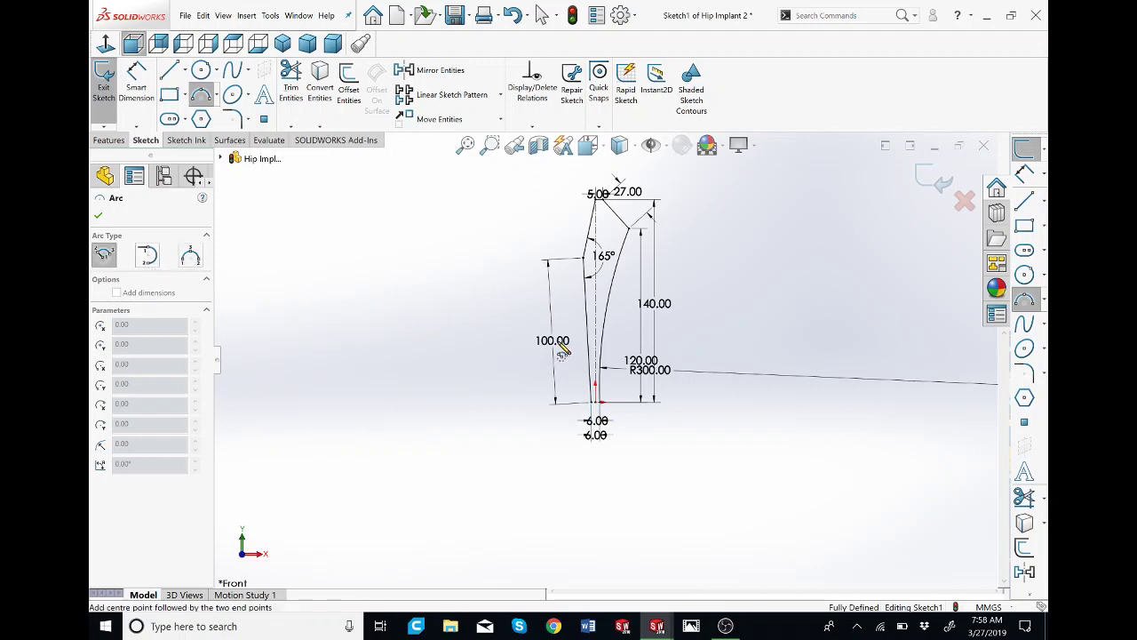
pyautogui.scroll(6, 660, 410)
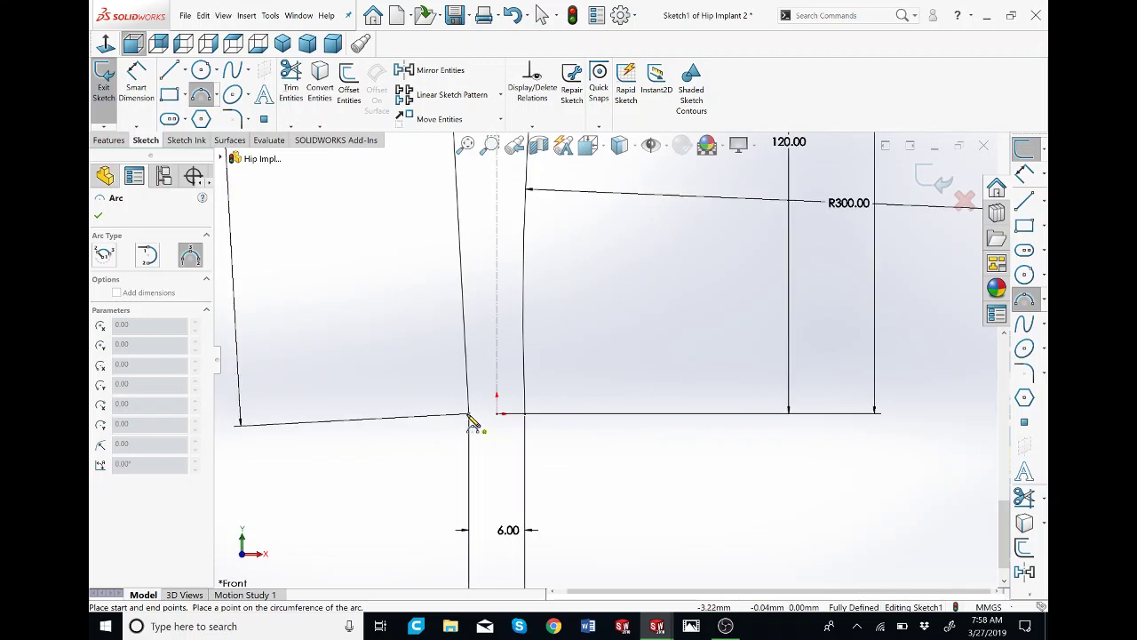
pyautogui.click(526, 418)
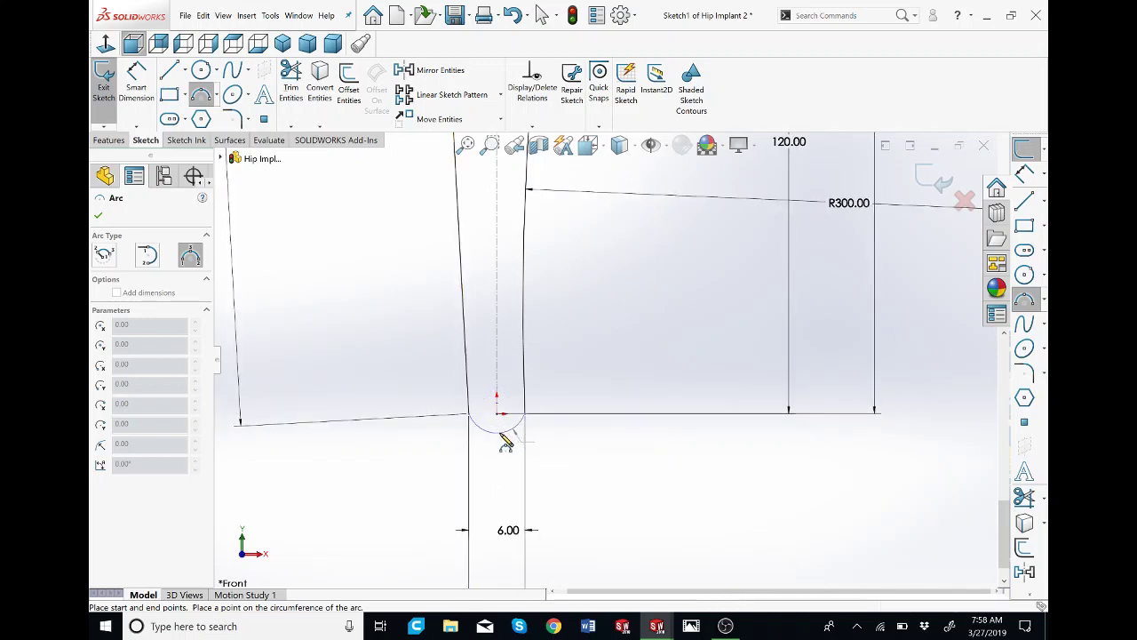
pyautogui.click(506, 438)
pyautogui.press('Escape')
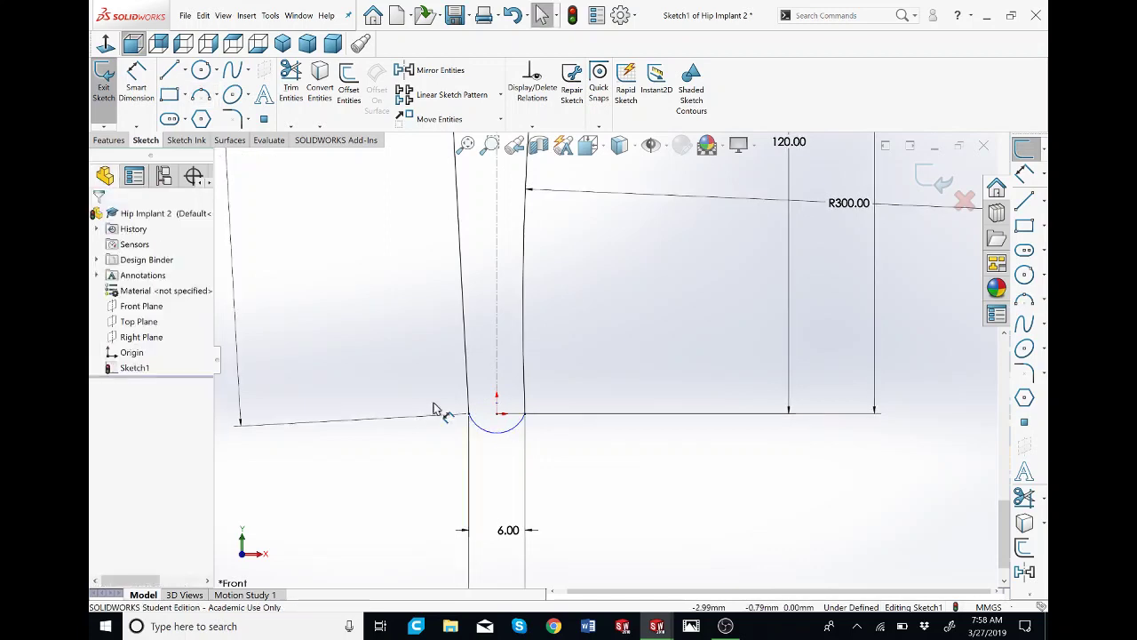
# Step: Dimension the tip arc's radius to 3 mm, placing the value below and left of the arc
pyautogui.click(138, 96)
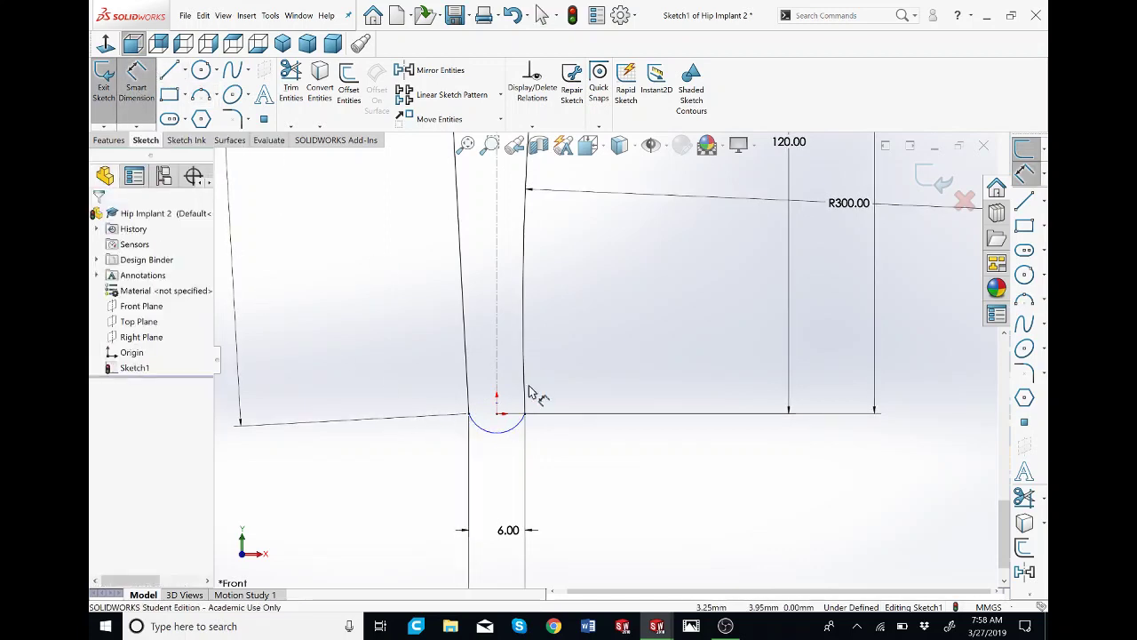
pyautogui.click(481, 430)
pyautogui.click(412, 466)
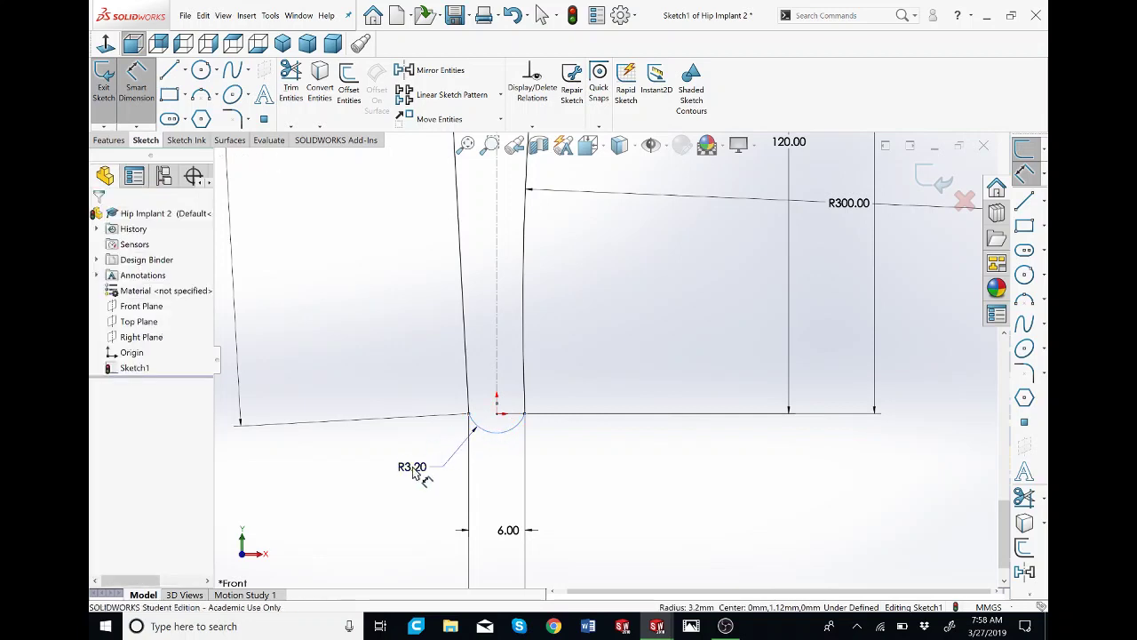
pyautogui.write('3')
pyautogui.press('Return')
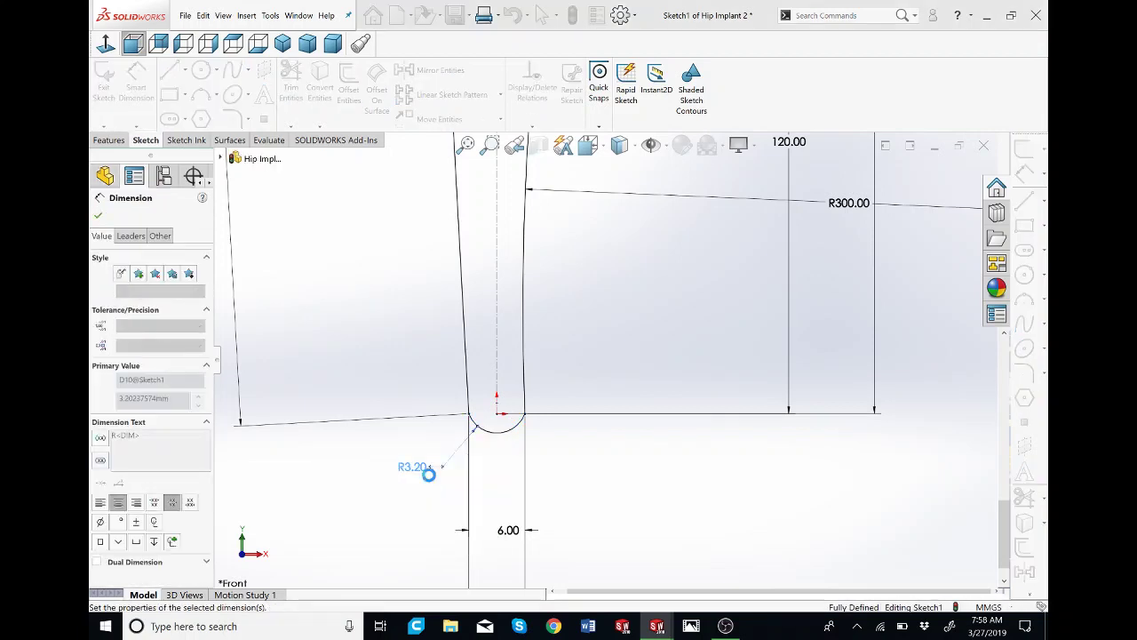
# Step: Extrude the closed stem profile 5 mm with the Mid Plane end condition
pyautogui.scroll(-2, 544, 416)
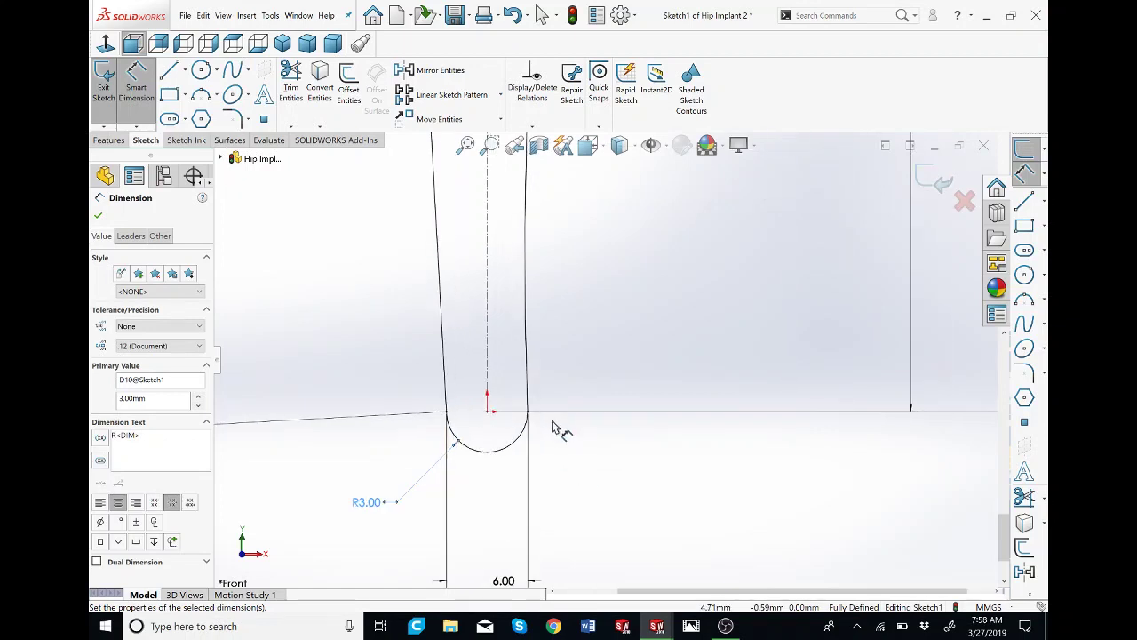
pyautogui.press('Escape')
pyautogui.scroll(10, 553, 428)
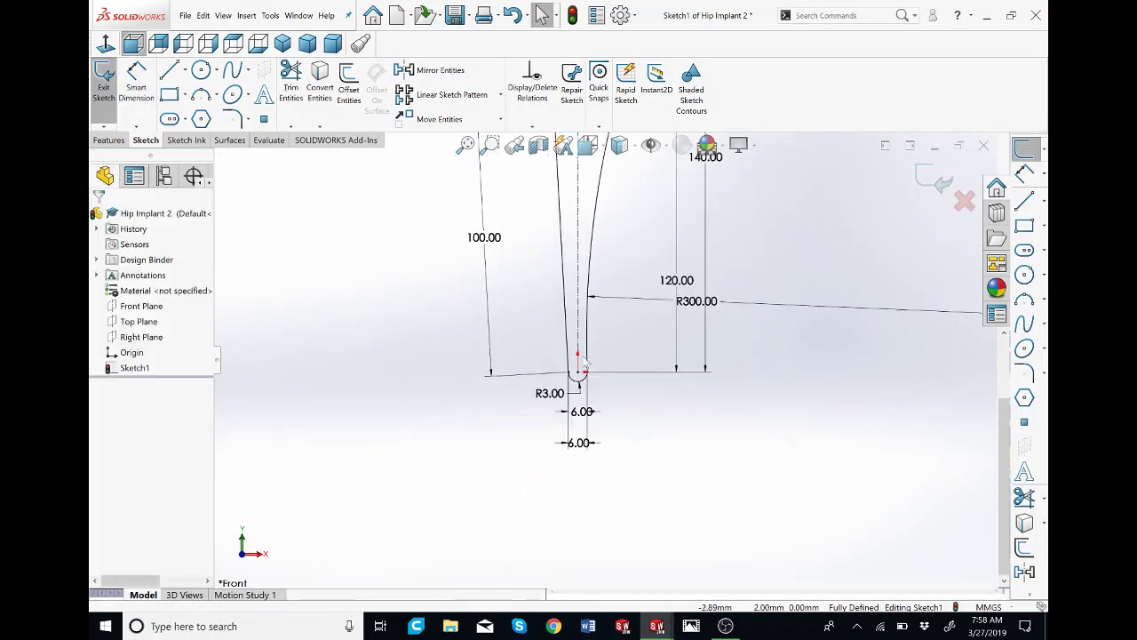
pyautogui.scroll(-3, 605, 357)
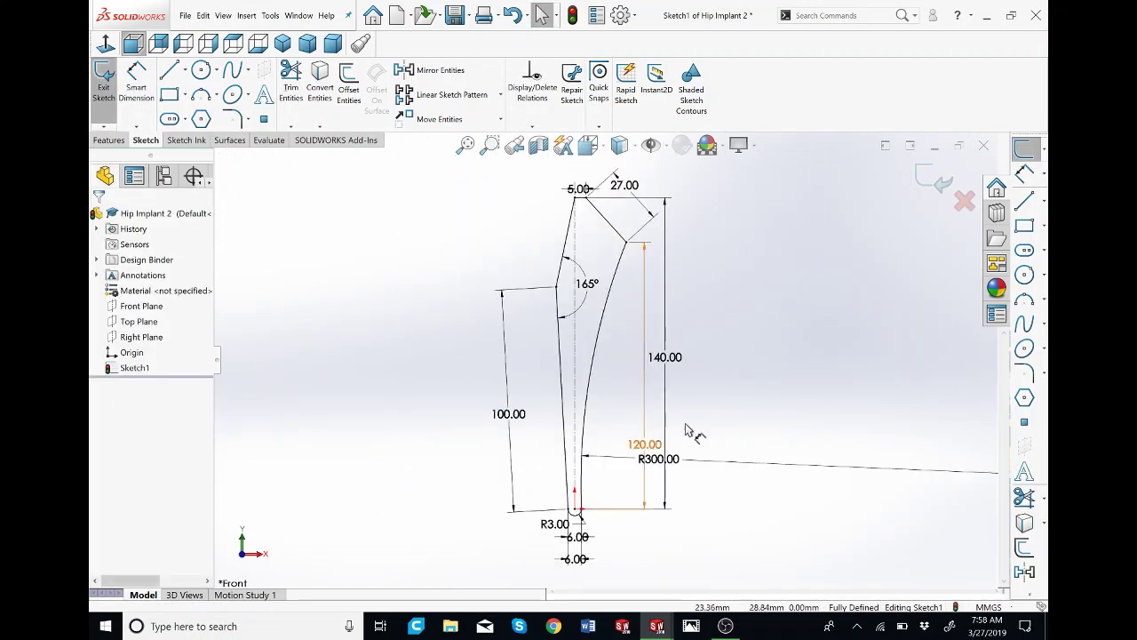
pyautogui.click(111, 140)
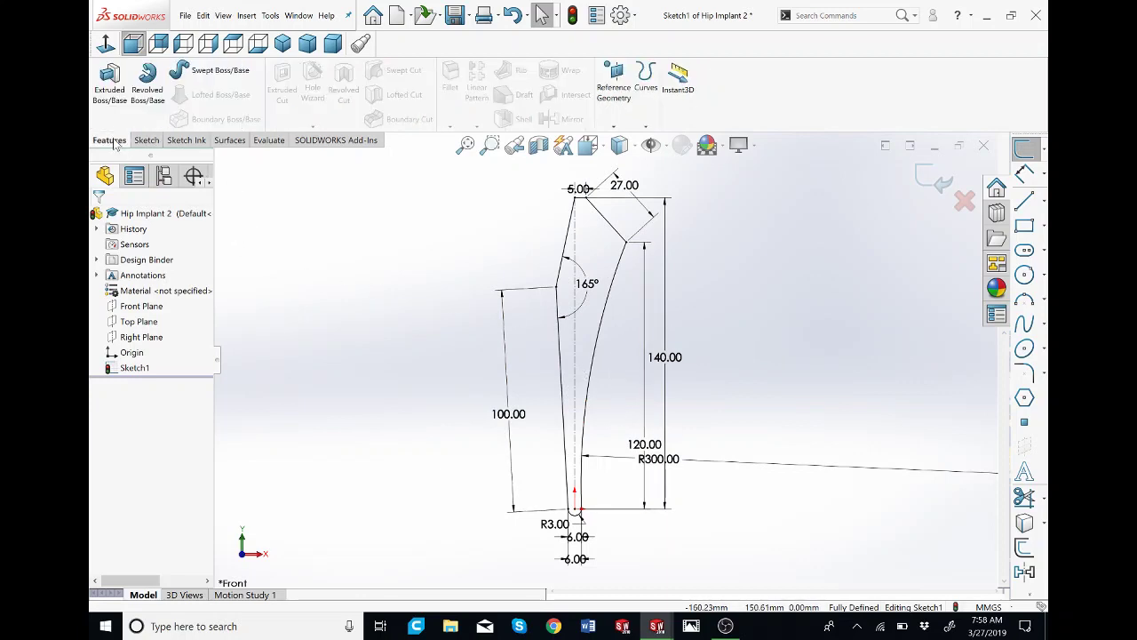
pyautogui.click(108, 93)
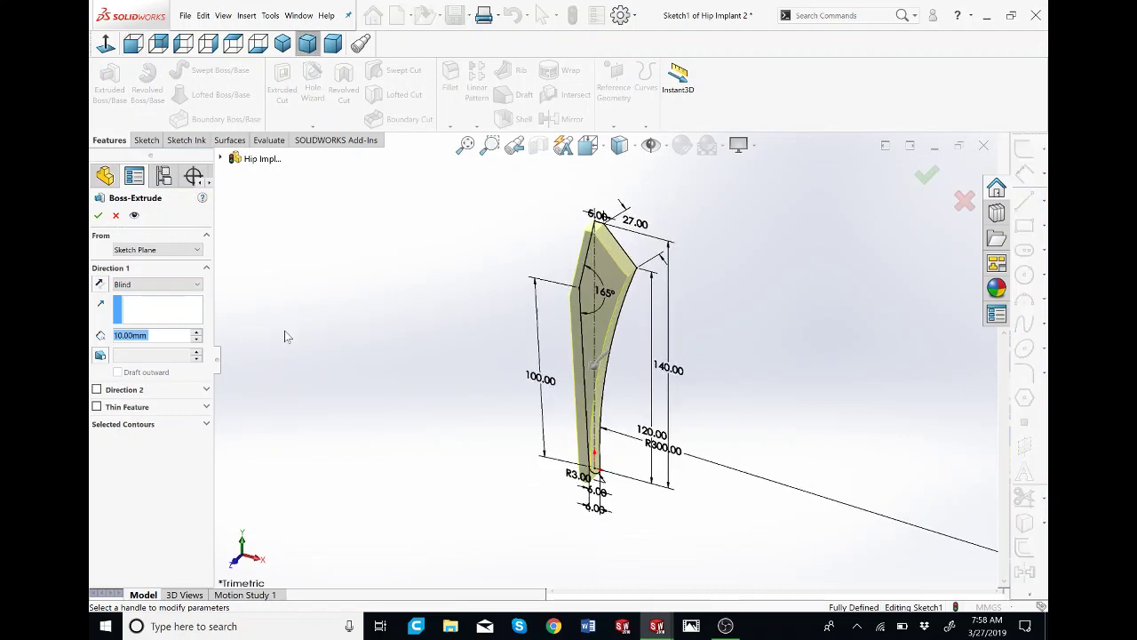
pyautogui.click(133, 284)
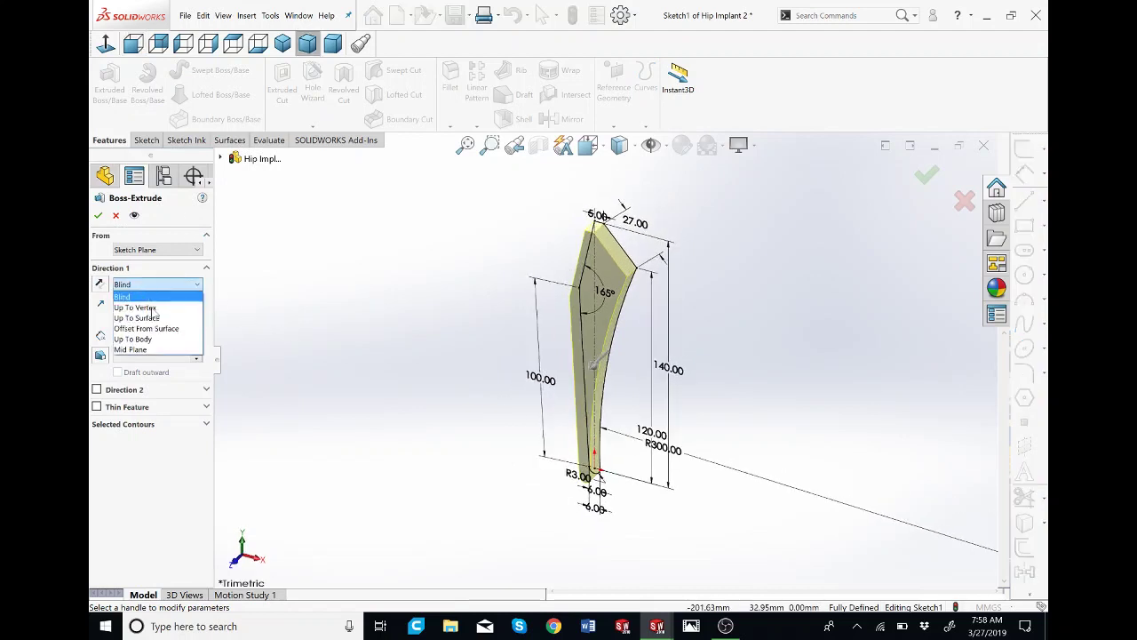
pyautogui.click(157, 350)
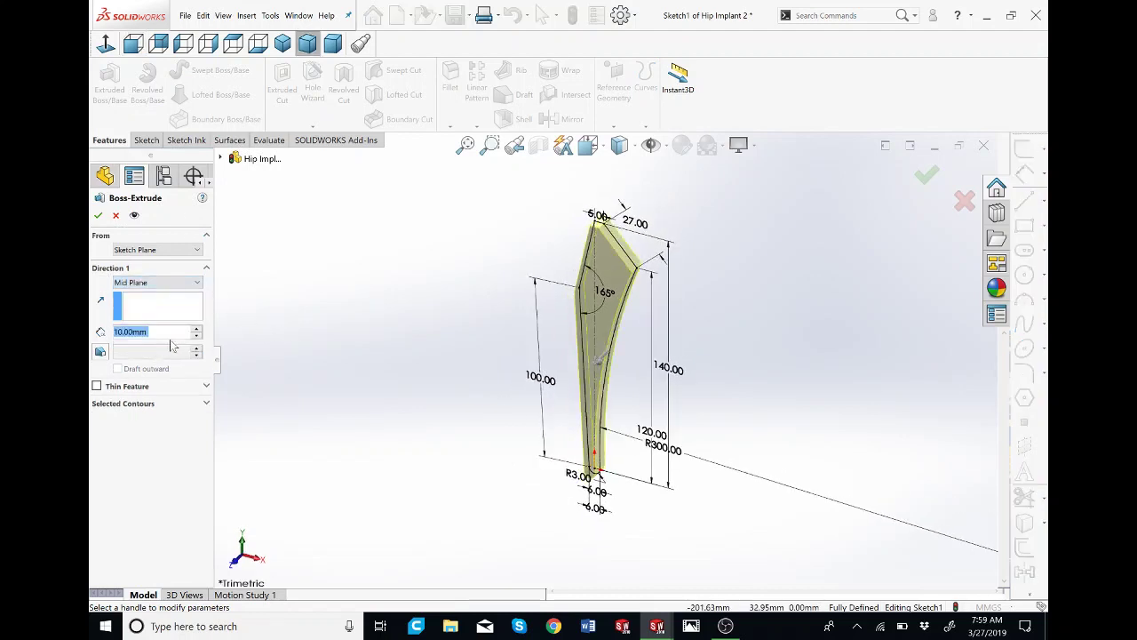
pyautogui.write('5')
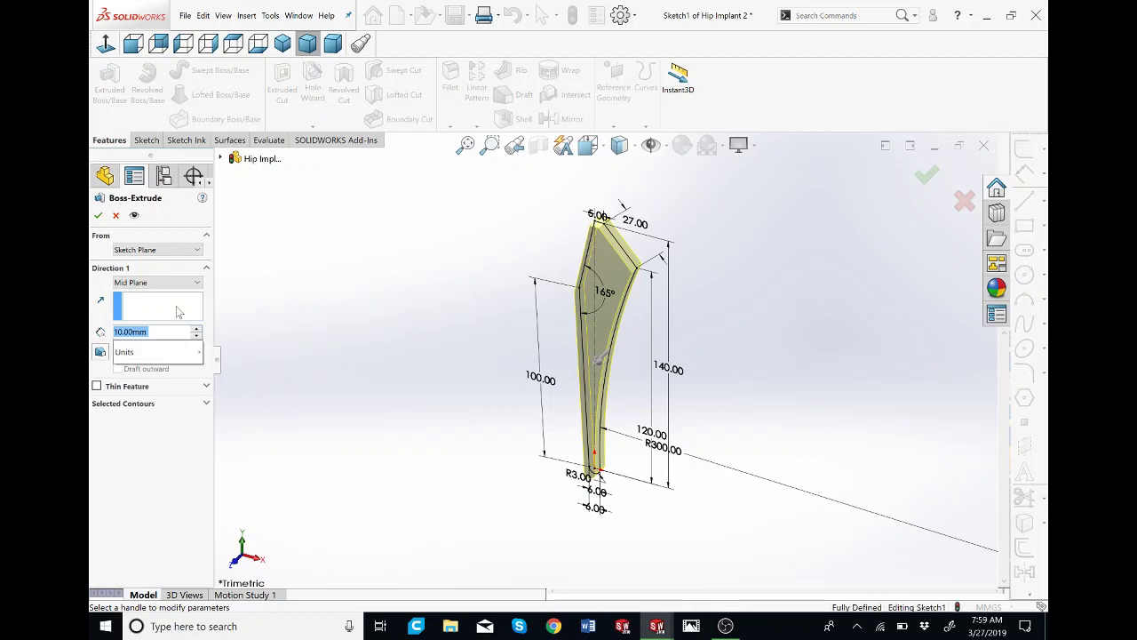
pyautogui.press('Return')
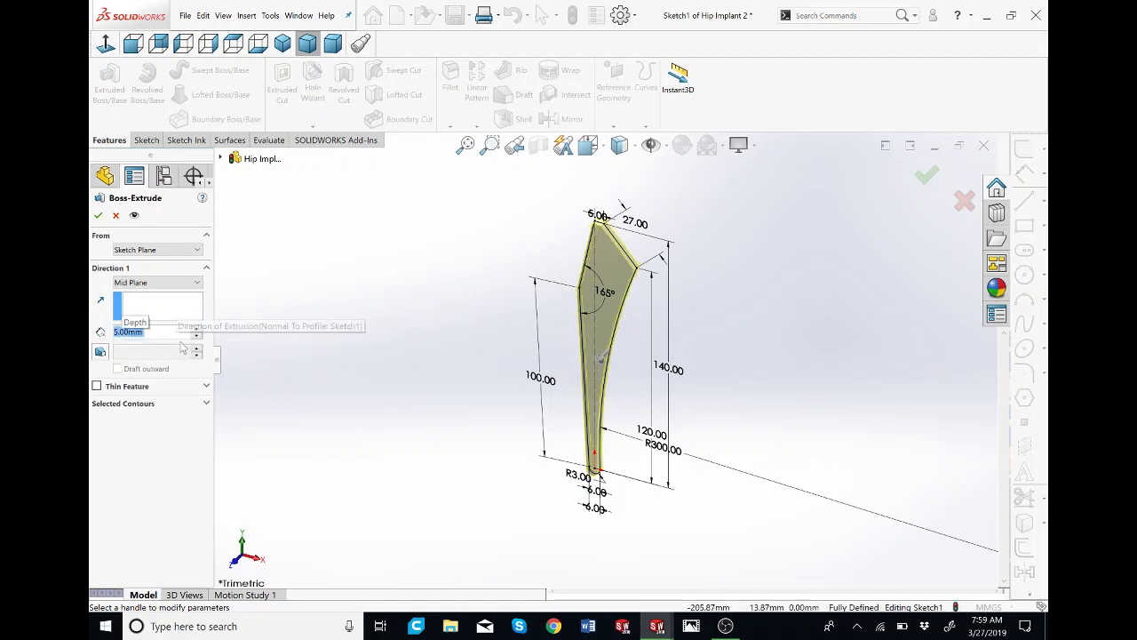
pyautogui.click(100, 216)
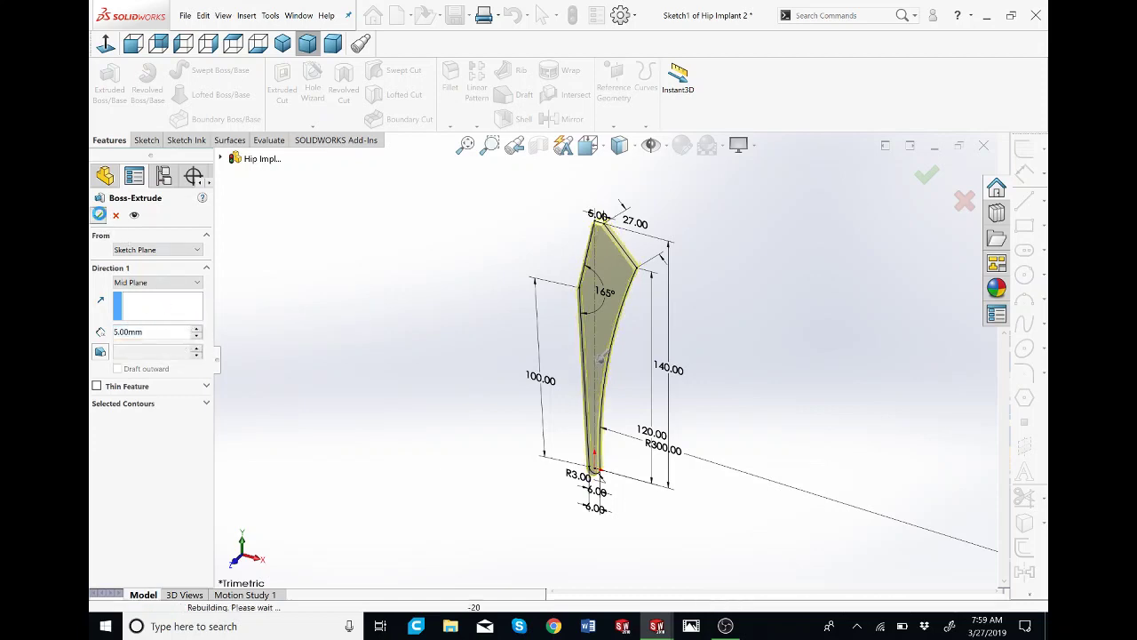
pyautogui.moveTo(610, 420); pyautogui.dragTo(576, 437, button='middle')
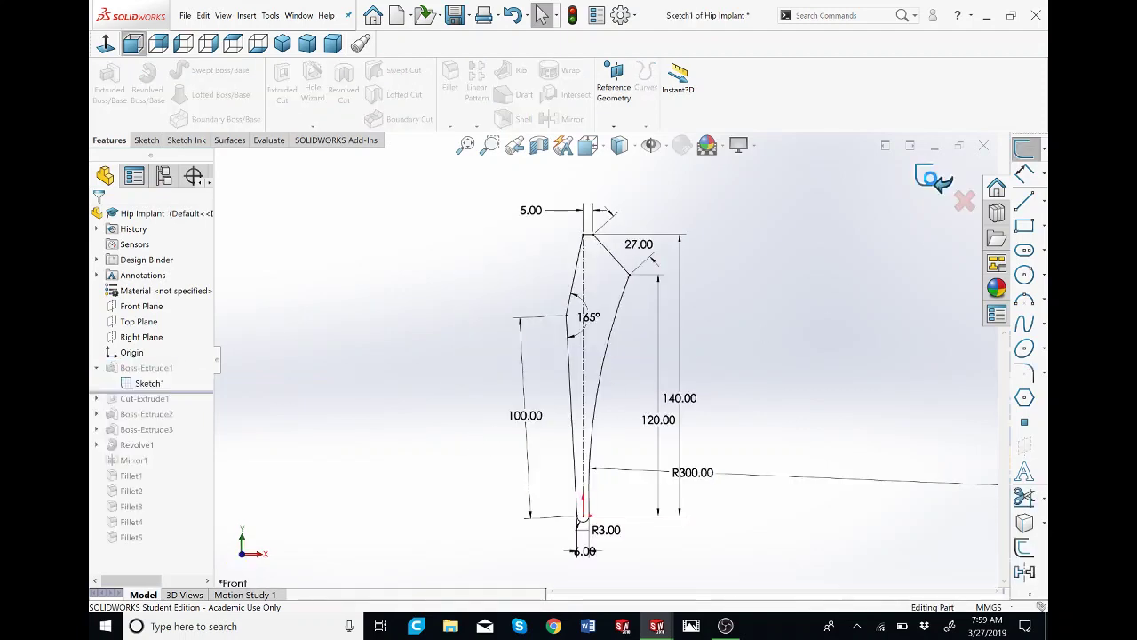
# Step: In the original Hip Implant part, exit the profile sketch, roll the history forward past Cut-Extrude1 and examine its sketch, Sketch2
pyautogui.click(930, 178)
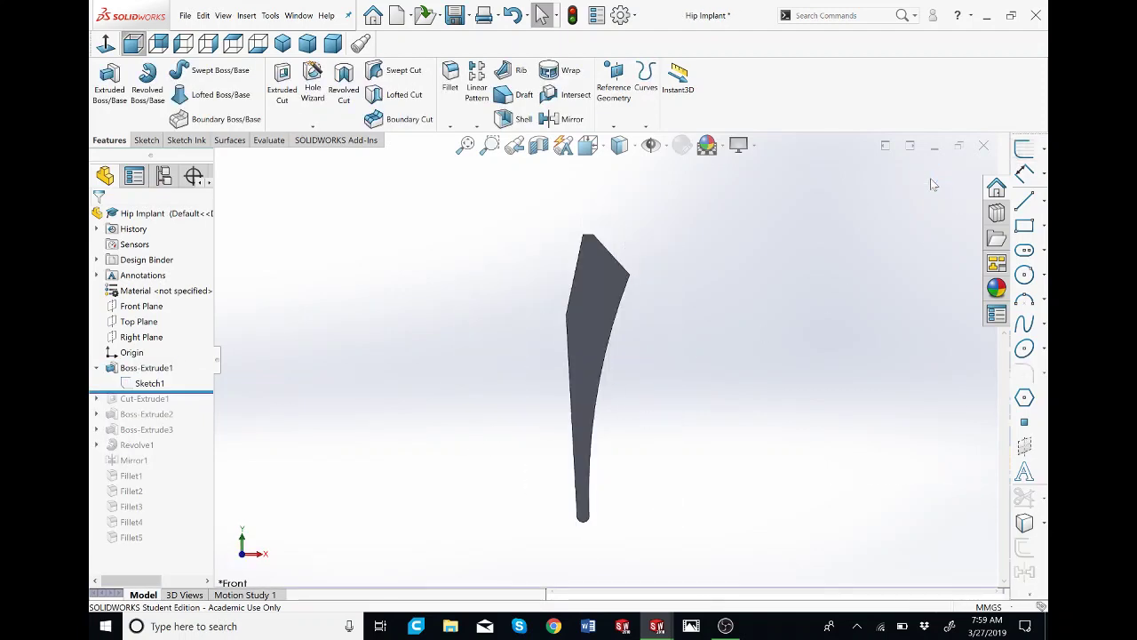
pyautogui.moveTo(114, 393); pyautogui.dragTo(95, 402)
pyautogui.click(96, 399)
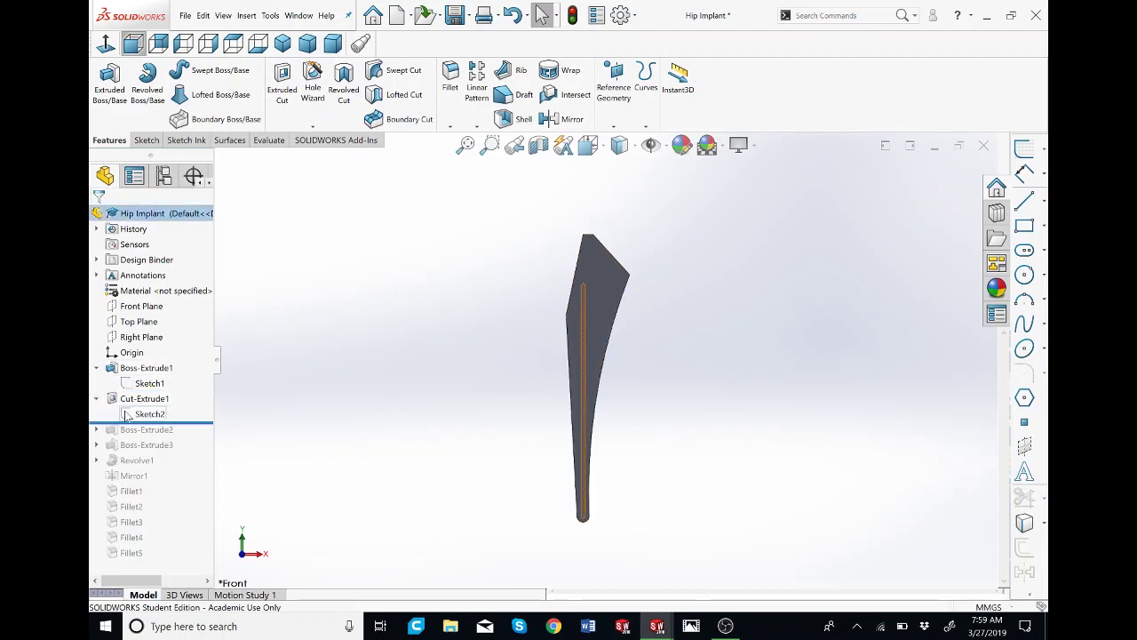
pyautogui.click(127, 416)
pyautogui.click(134, 386)
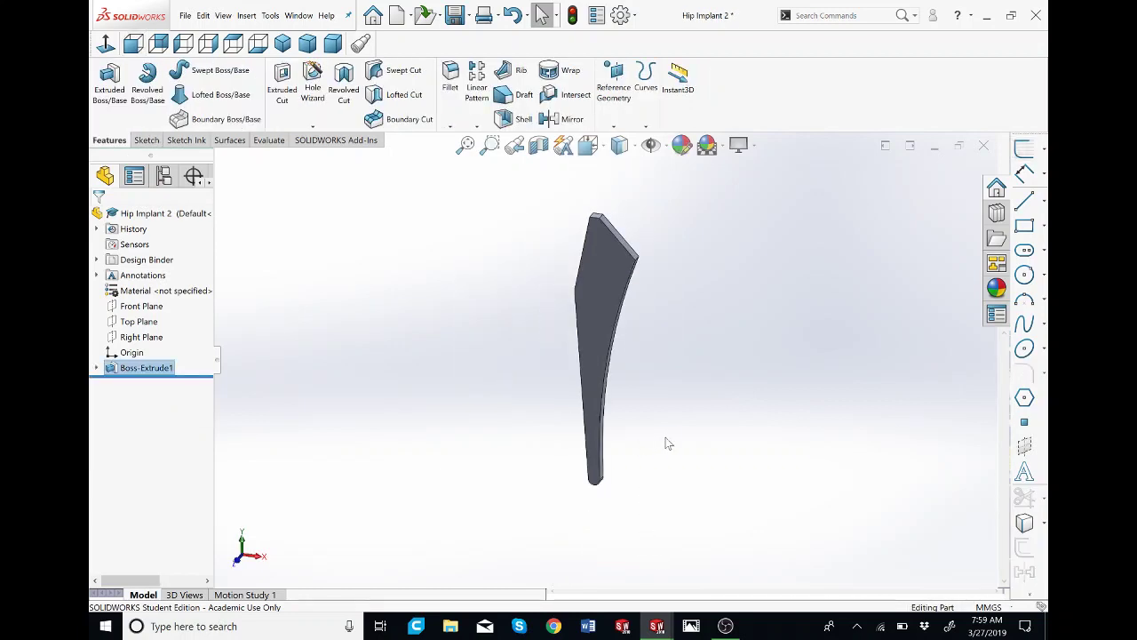
# Step: Start a new sketch on the broad front face of the extruded stem in Hip Implant 2
pyautogui.moveTo(668, 443); pyautogui.dragTo(667, 427, button='middle')
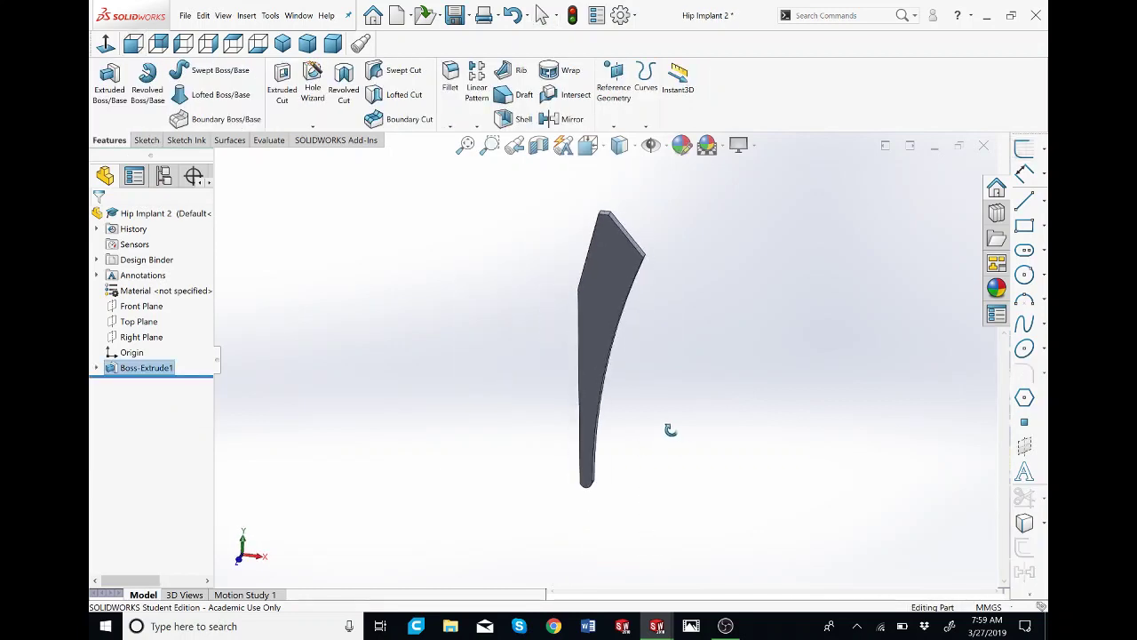
pyautogui.click(599, 278)
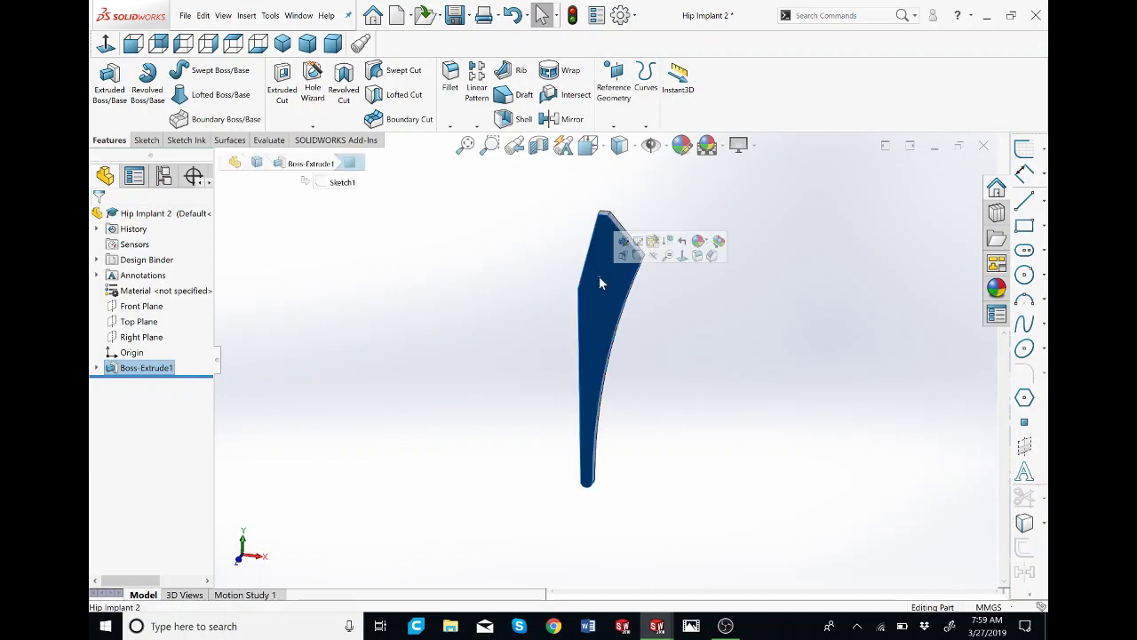
pyautogui.click(636, 256)
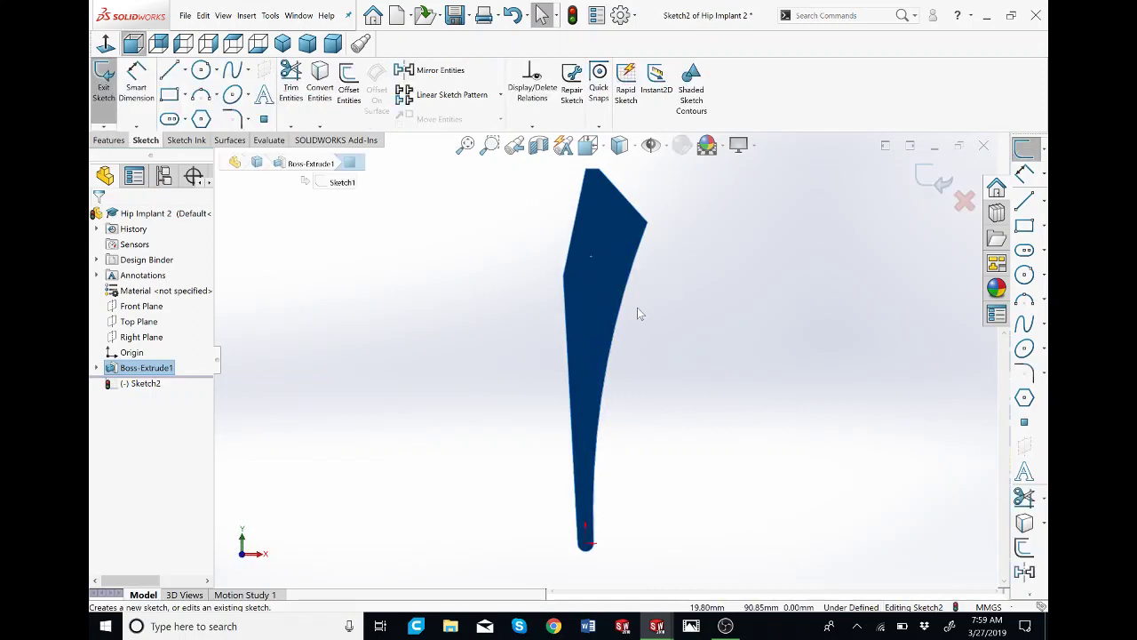
pyautogui.moveTo(685, 409); pyautogui.dragTo(527, 406, button='middle')
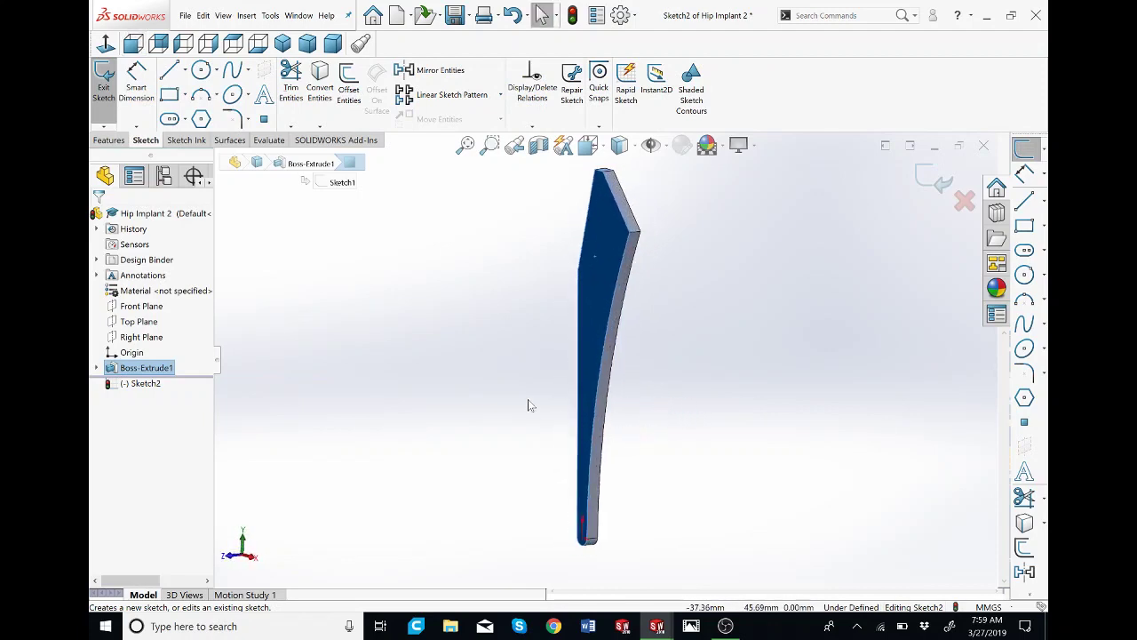
pyautogui.click(497, 359)
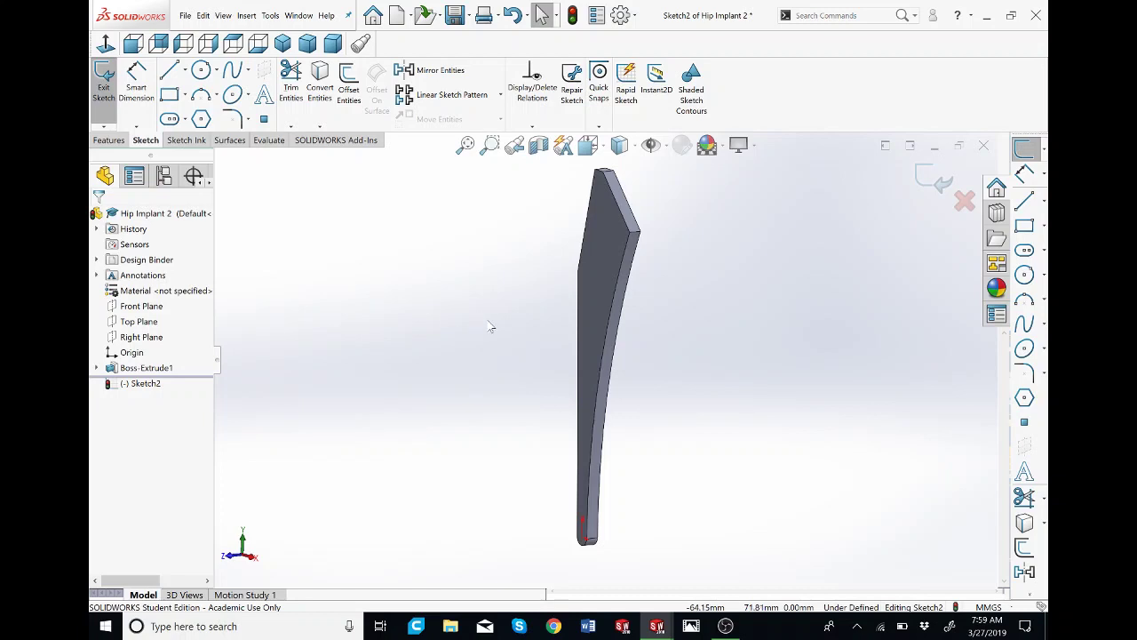
pyautogui.hotkey('ctrl', '1')
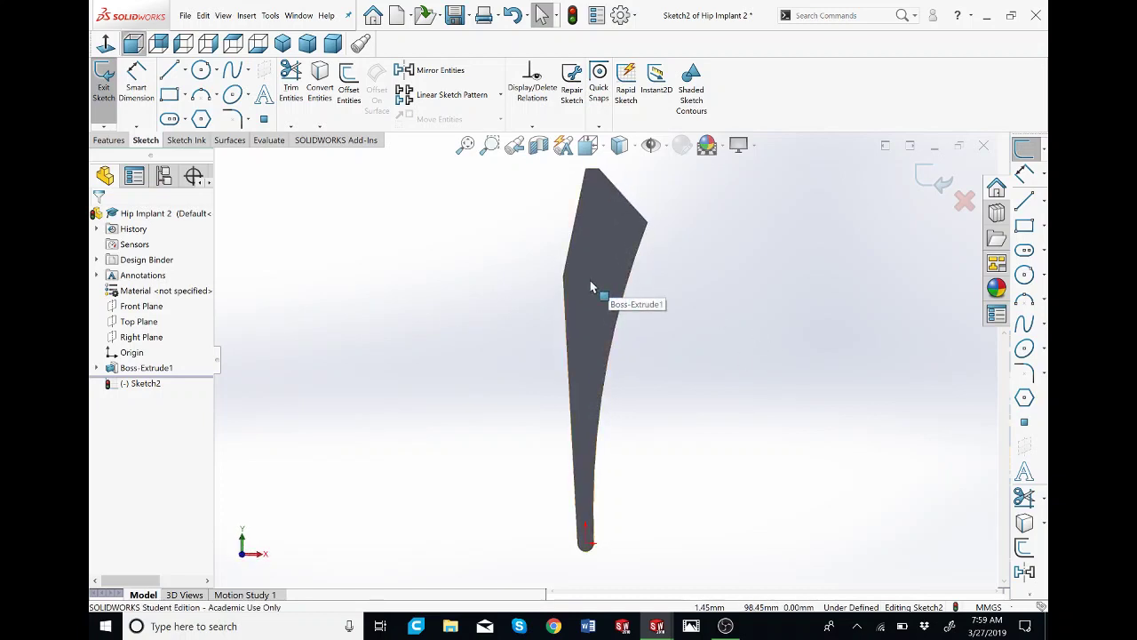
pyautogui.moveTo(680, 394); pyautogui.dragTo(578, 374, button='middle')
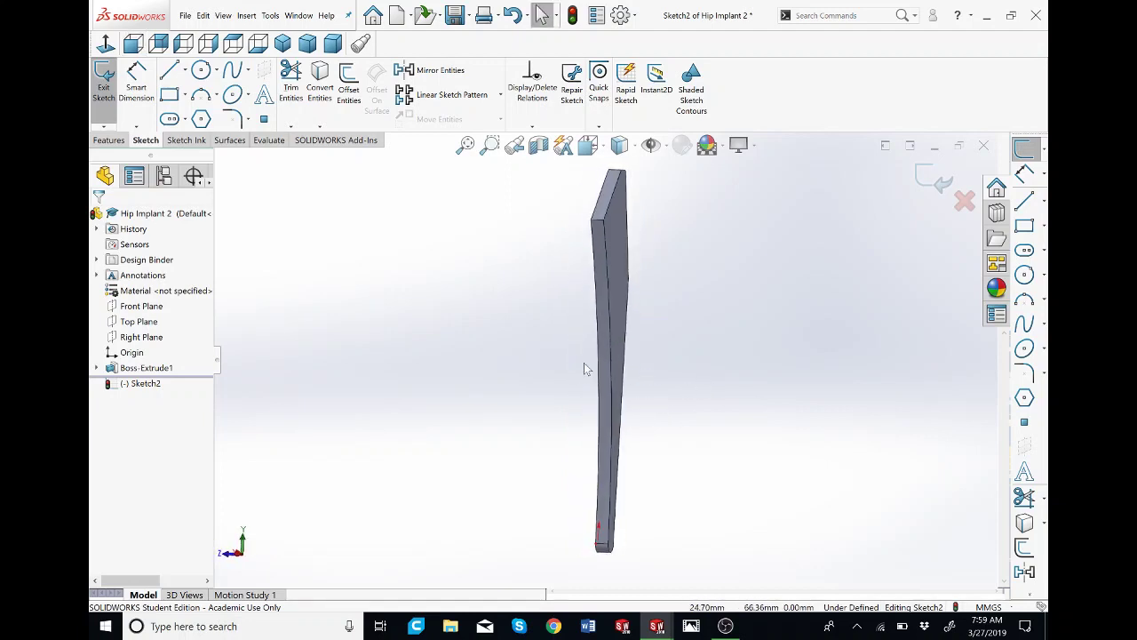
pyautogui.hotkey('ctrl', '1')
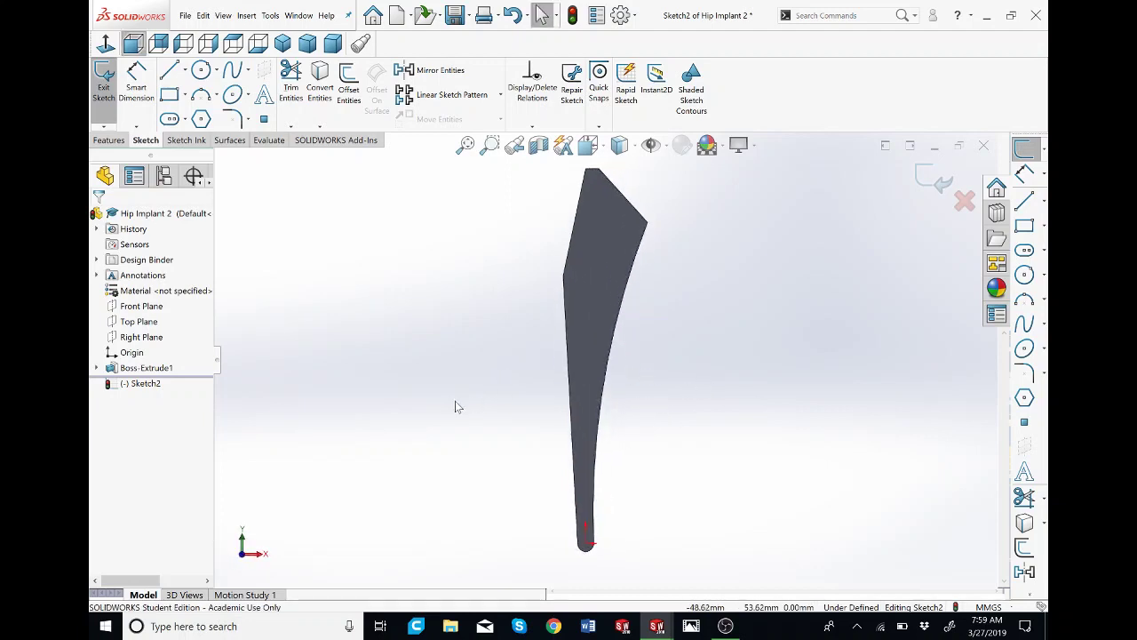
pyautogui.keyDown('shift'); pyautogui.moveTo(422, 401); pyautogui.dragTo(318, 325, button='middle'); pyautogui.keyUp('shift')
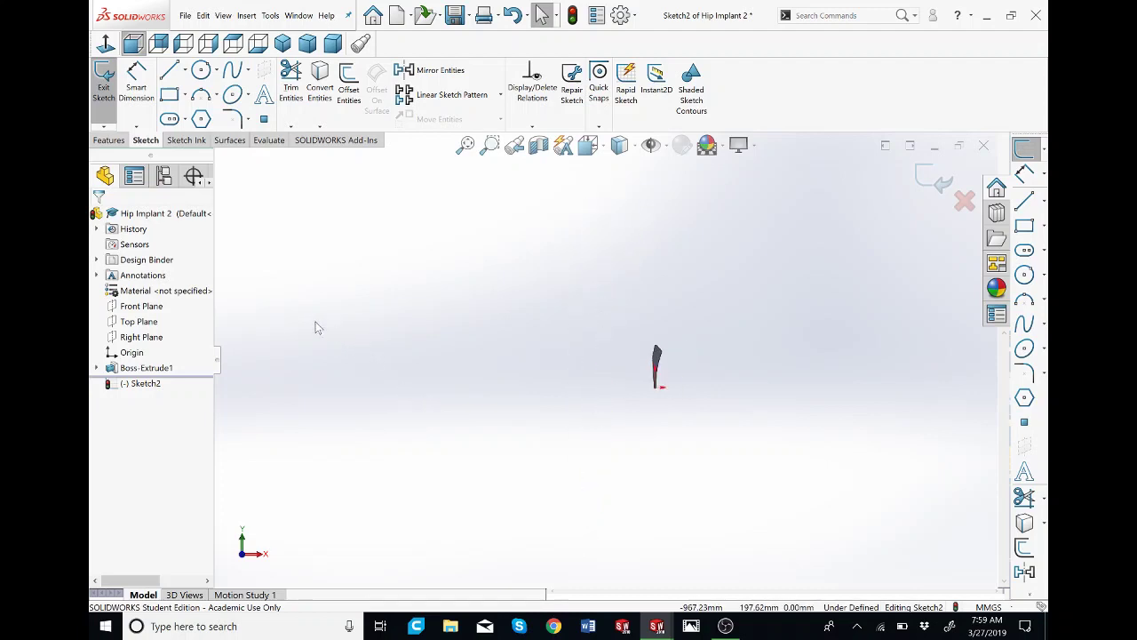
pyautogui.press('f')
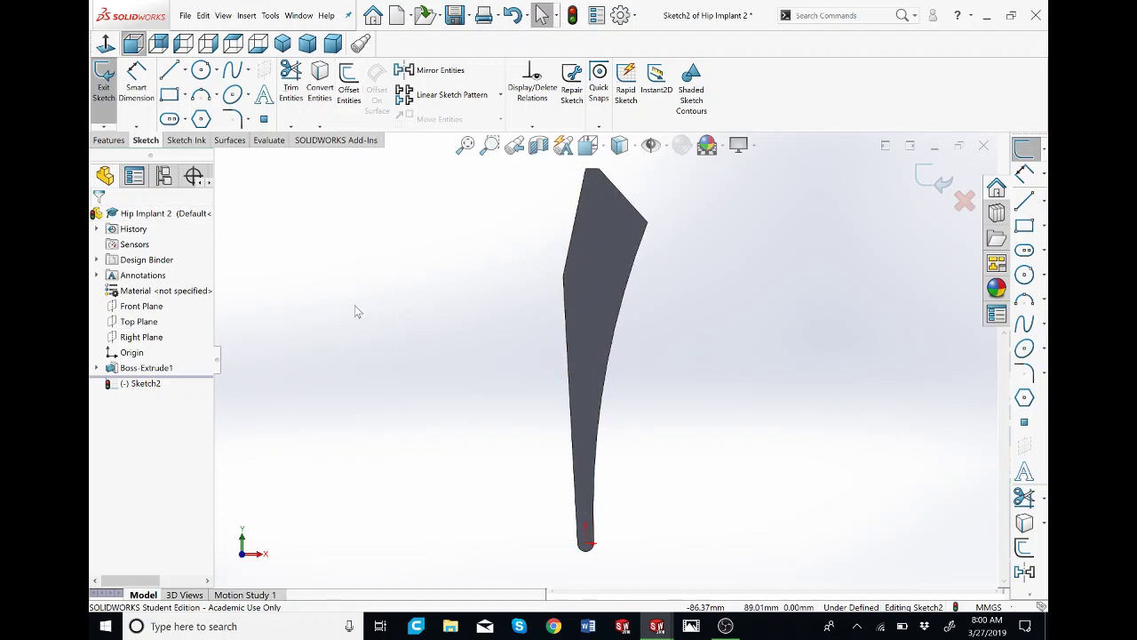
# Step: Offset the rounded edge of the stem's tip inward by 2 mm, reversing the direction and keeping the added dimension
pyautogui.click(349, 89)
pyautogui.scroll(-5, 592, 538)
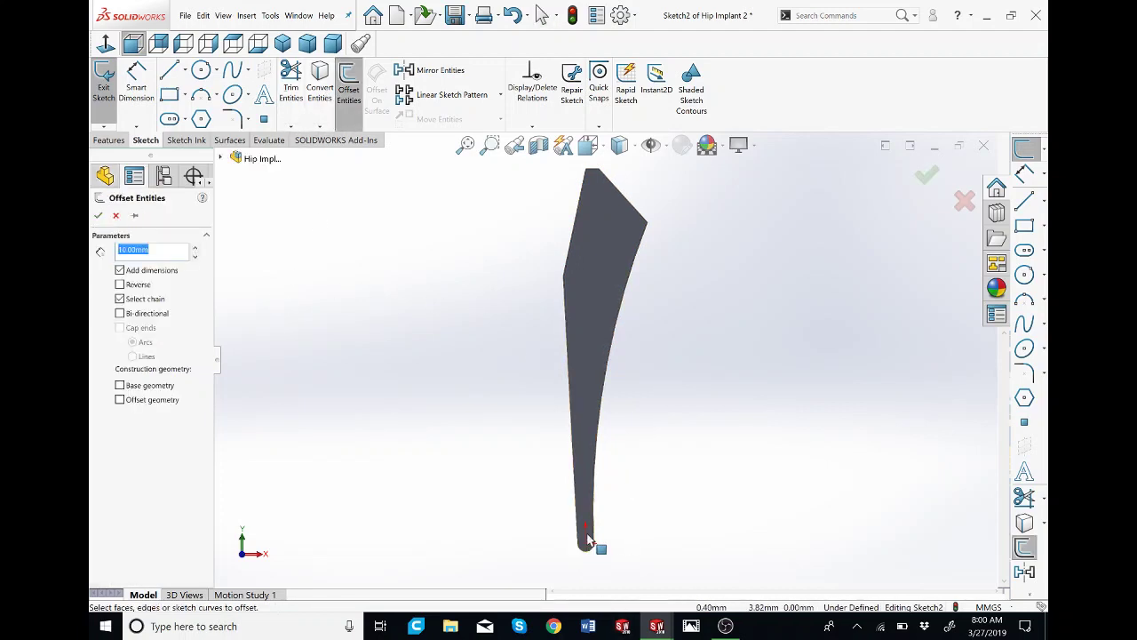
pyautogui.scroll(-2, 592, 469)
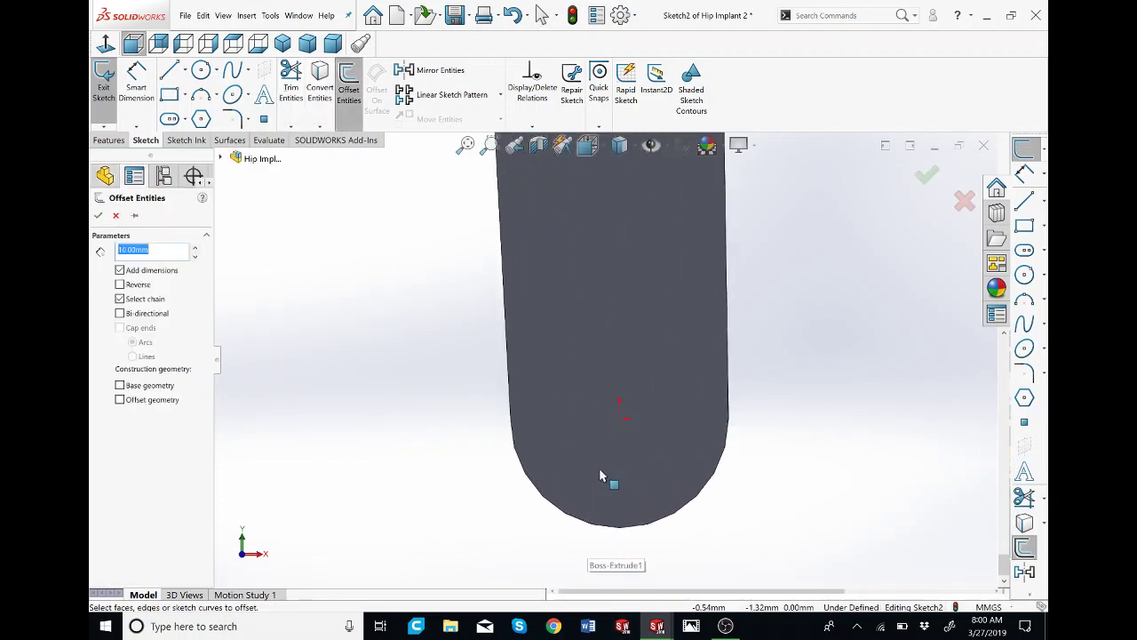
pyautogui.click(526, 478)
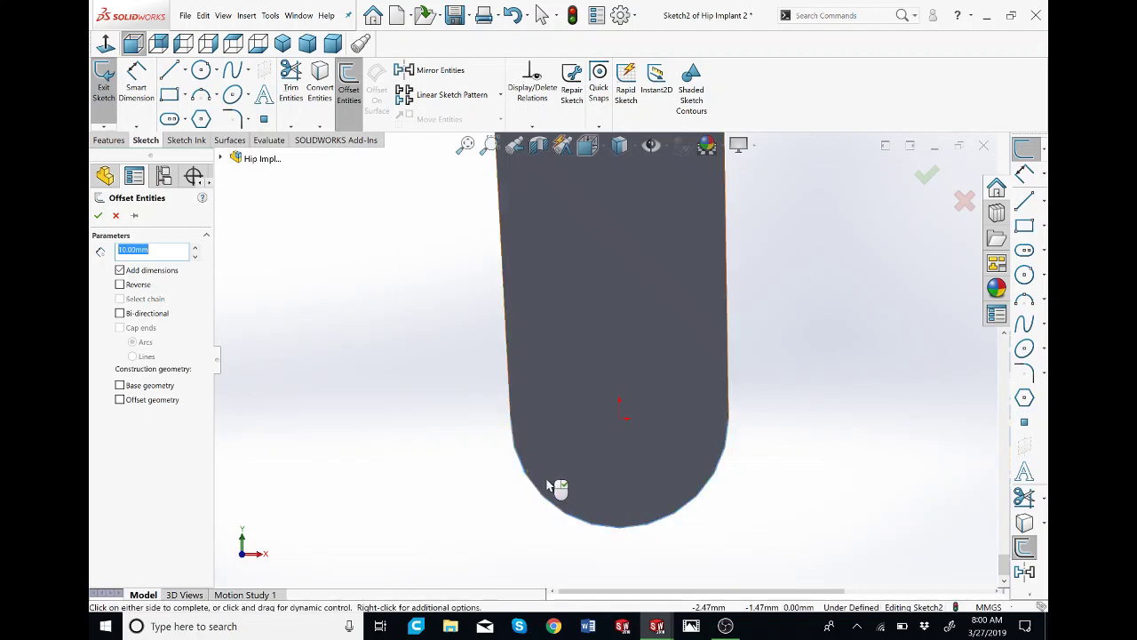
pyautogui.write('2')
pyautogui.press('Return')
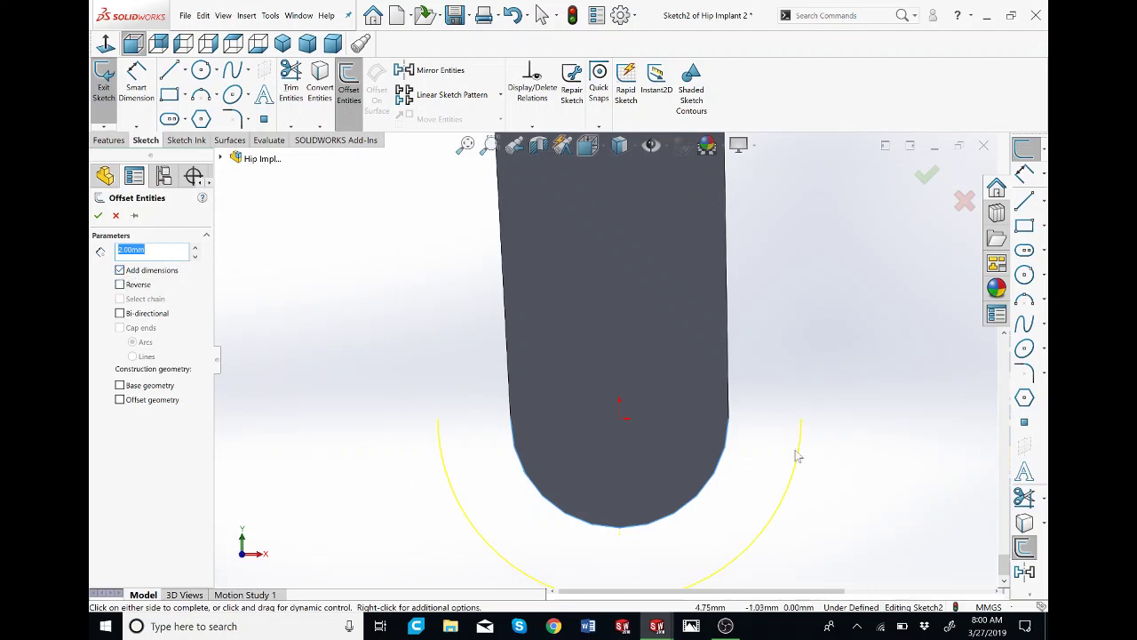
pyautogui.press('z')
pyautogui.click(134, 286)
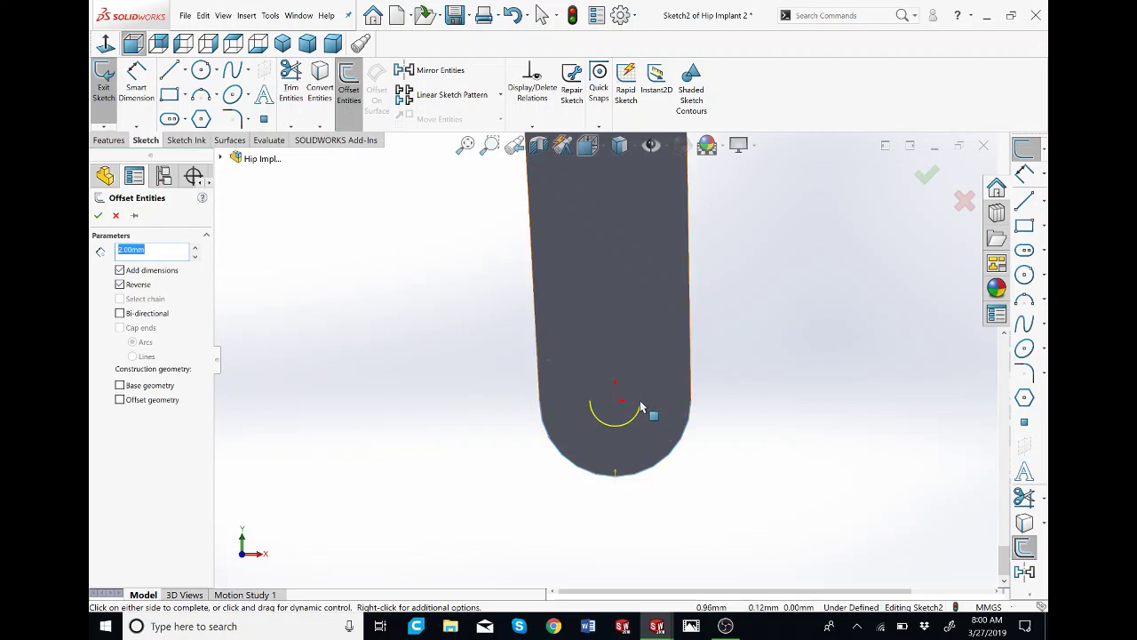
pyautogui.click(99, 216)
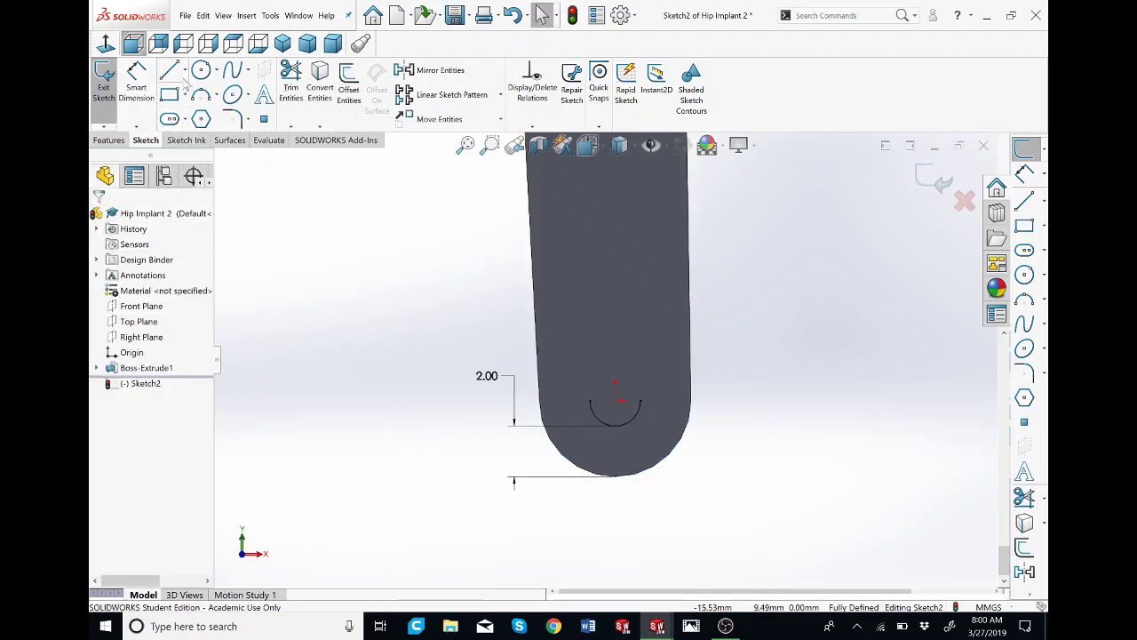
# Step: Draw a vertical centerline about 5.4 mm long upward from the lowest point of the offset arc, passing through the origin
pyautogui.click(185, 71)
pyautogui.click(195, 106)
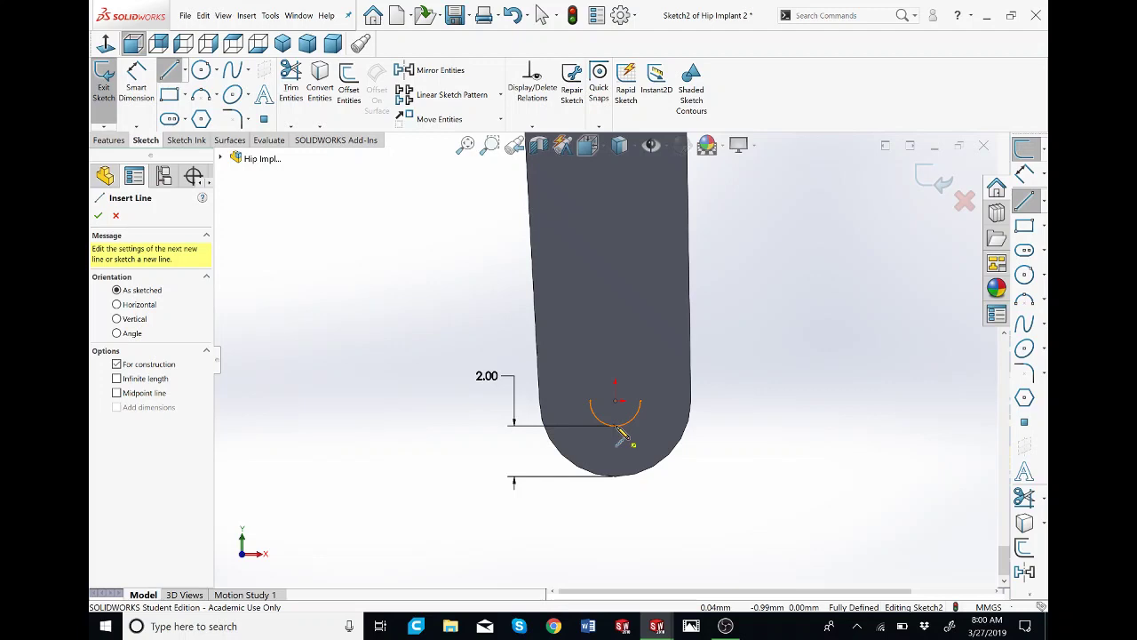
pyautogui.click(615, 425)
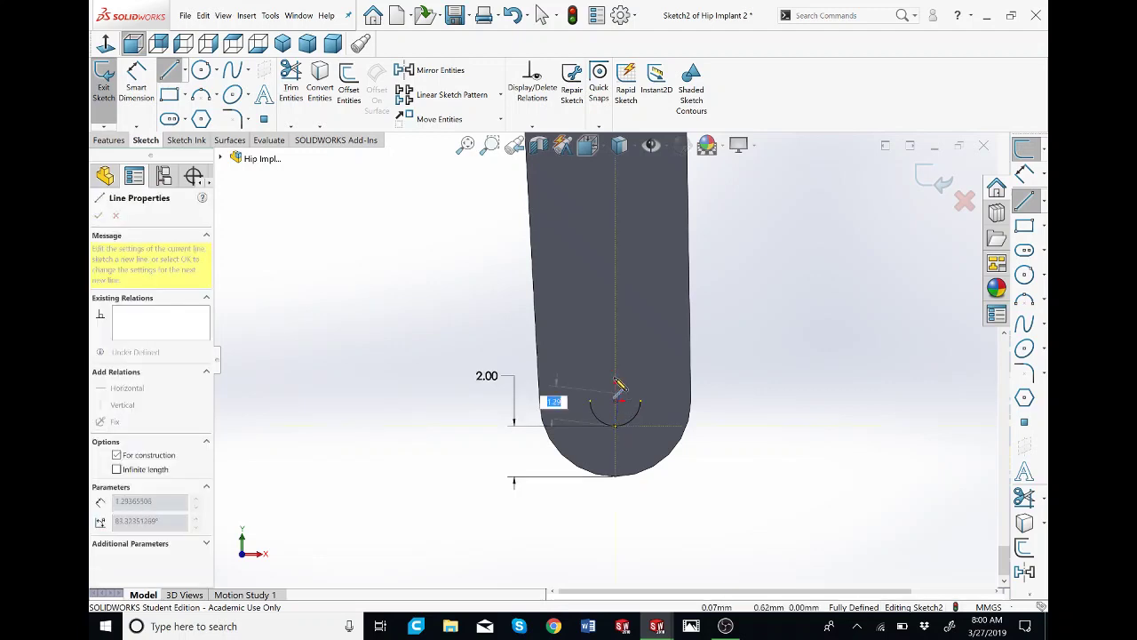
pyautogui.click(615, 290)
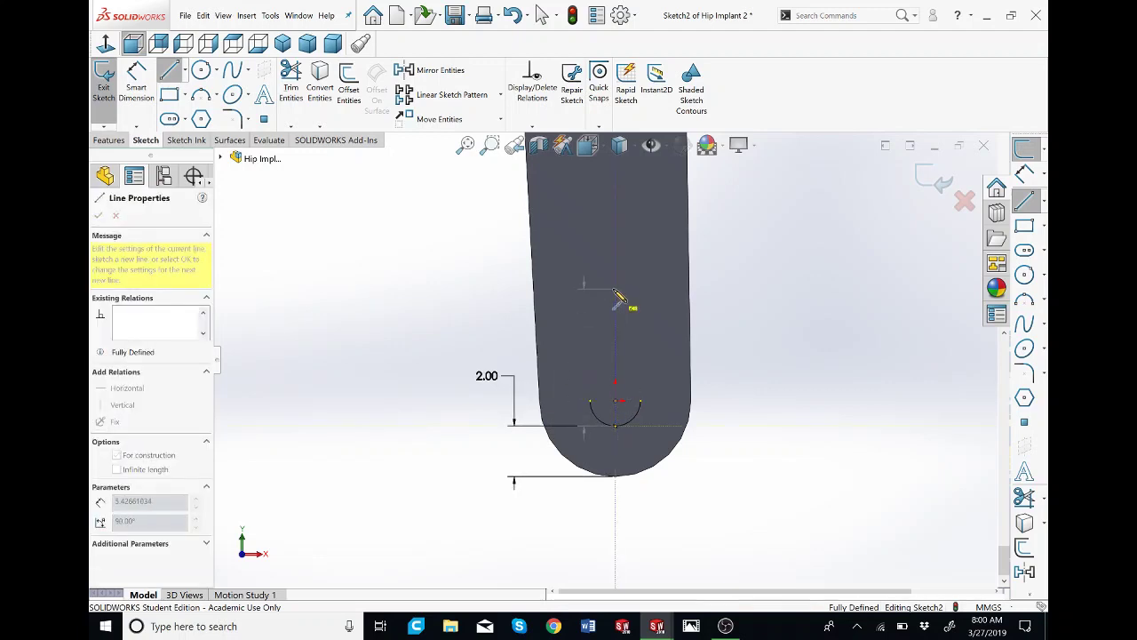
pyautogui.press('Escape')
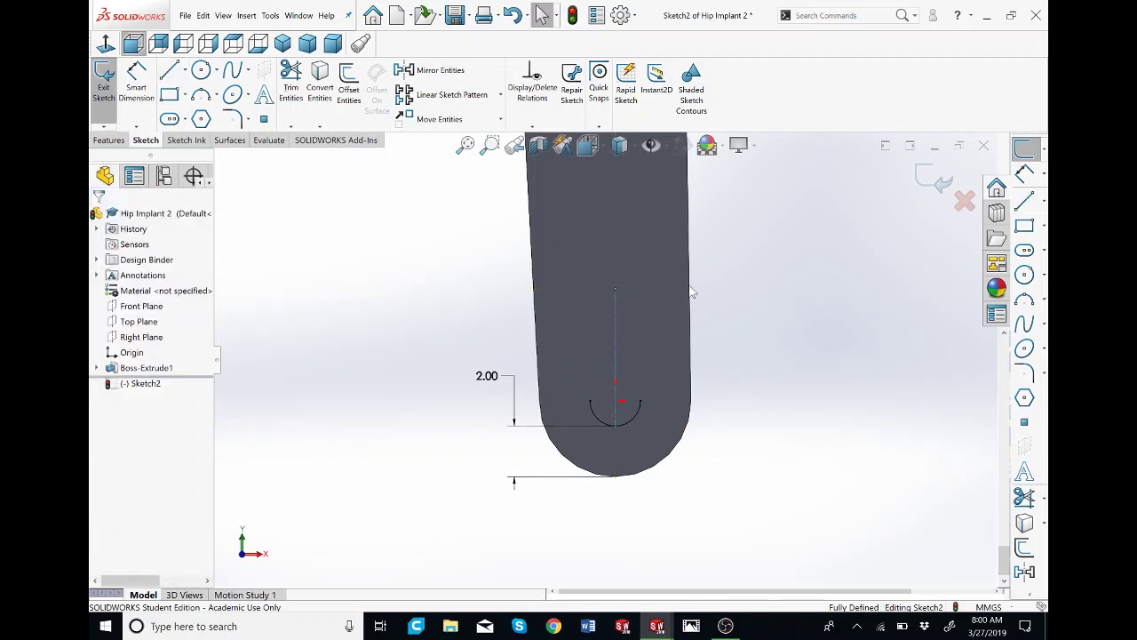
pyautogui.click(357, 392)
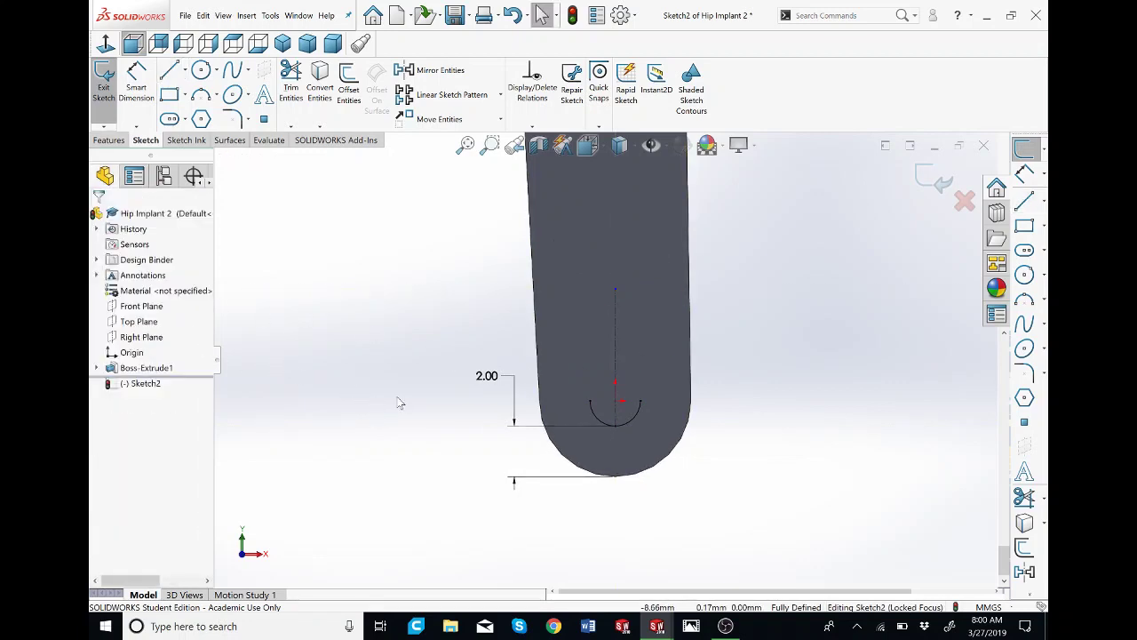
# Step: Switch to the original Hip Implant part and examine the length dimensions of the slot in Sketch2
pyautogui.hotkey('ctrl', 'Tab')
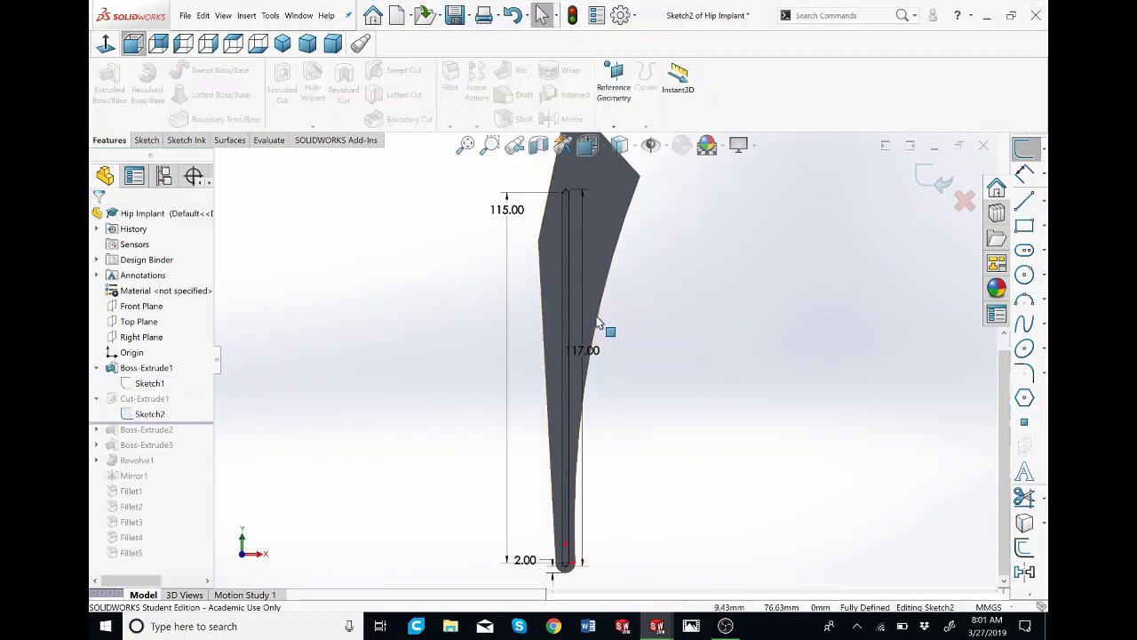
pyautogui.scroll(-3, 596, 352)
pyautogui.moveTo(578, 365)
pyautogui.mouseDown()
pyautogui.moveTo(611, 370)
pyautogui.moveTo(597, 365)
pyautogui.mouseUp()
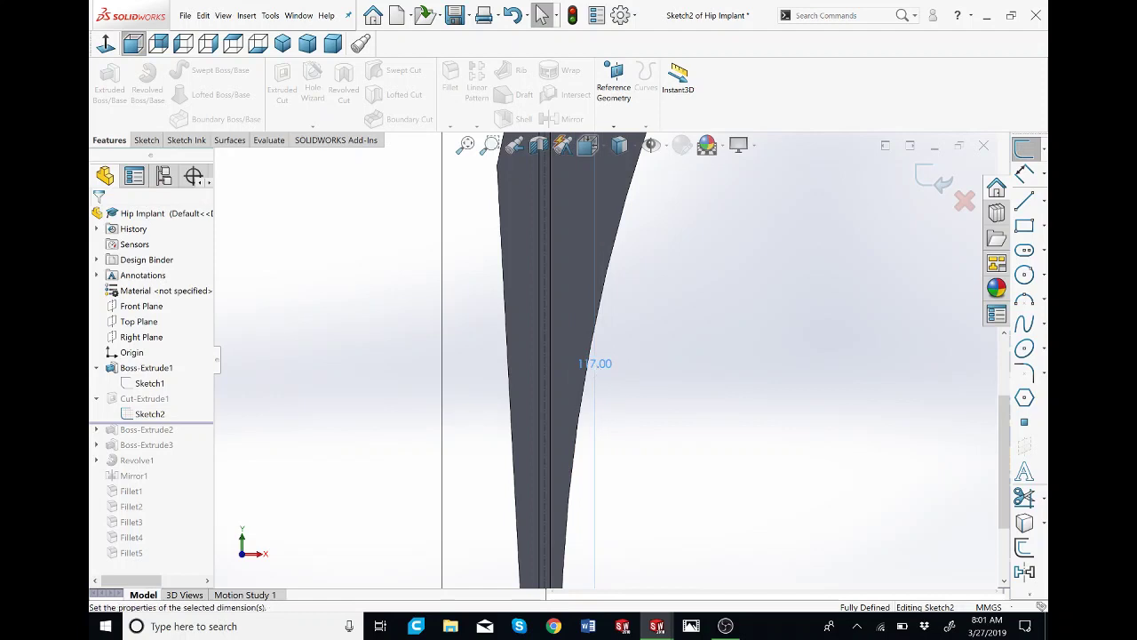
pyautogui.scroll(3, 592, 320)
pyautogui.scroll(-4, 564, 253)
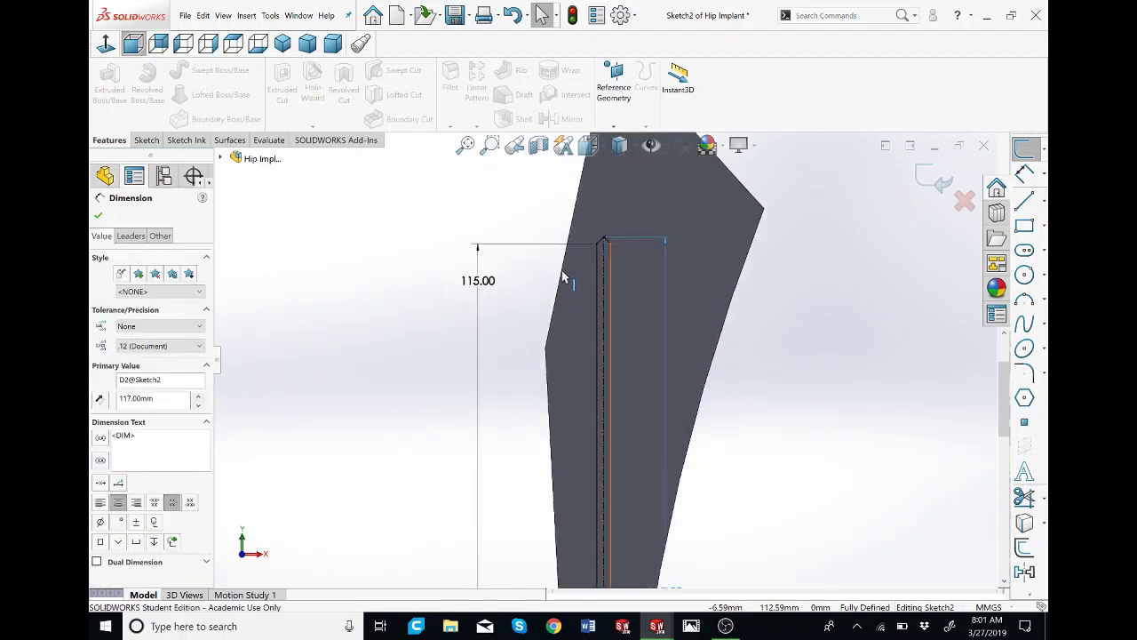
pyautogui.click(493, 299)
pyautogui.scroll(4, 664, 407)
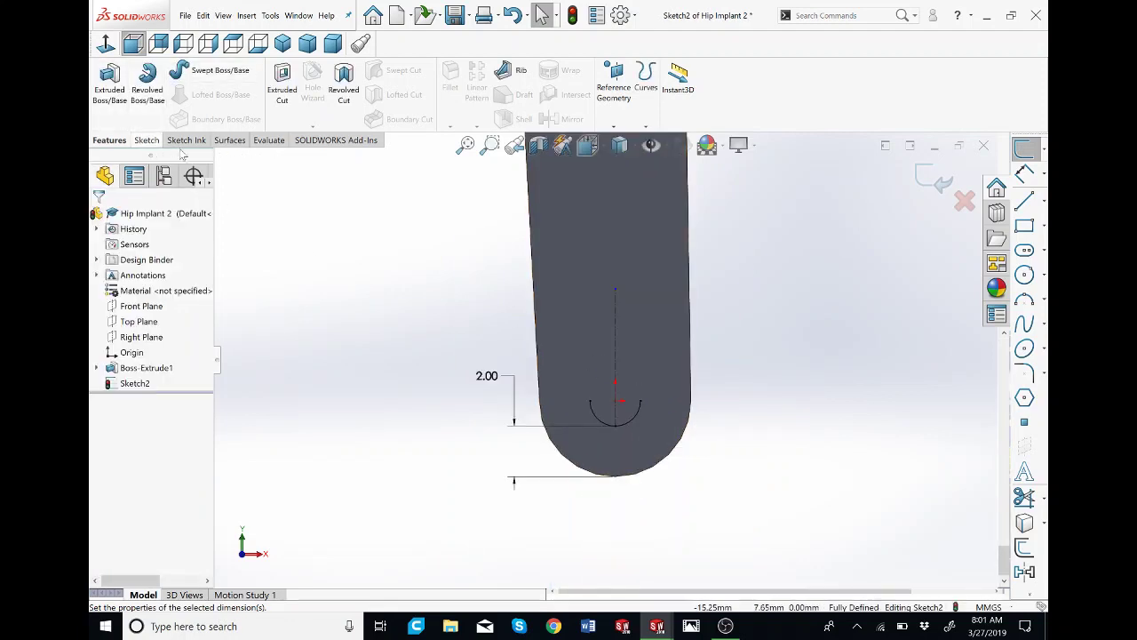
# Step: Back in Hip Implant 2, dimension the vertical centerline's length and set it to 117 mm
pyautogui.click(145, 141)
pyautogui.click(136, 84)
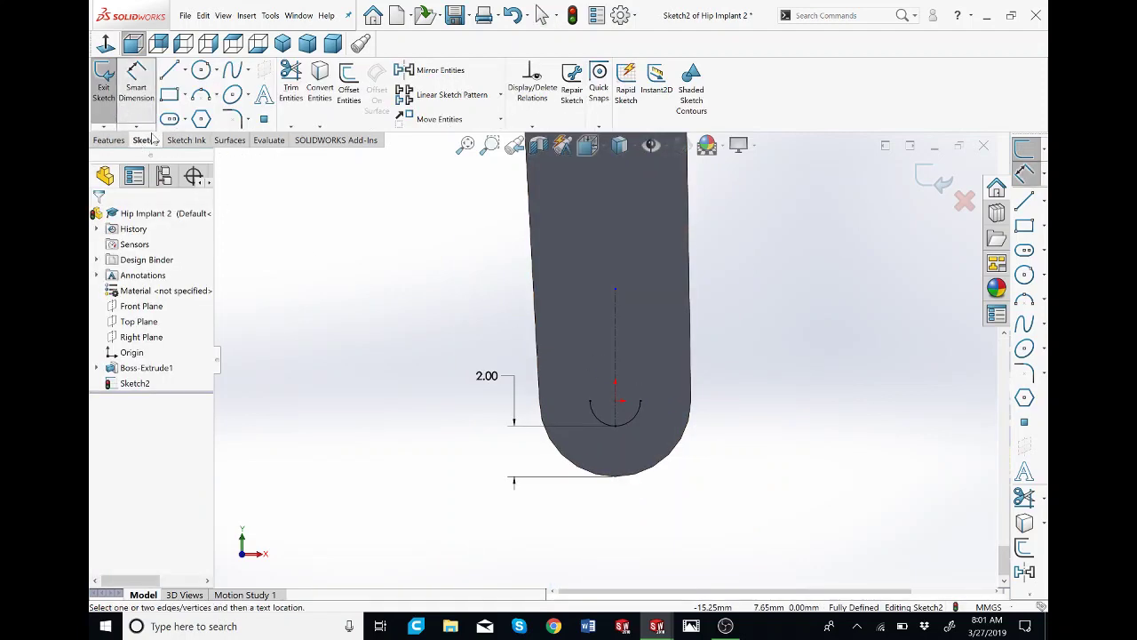
pyautogui.click(616, 367)
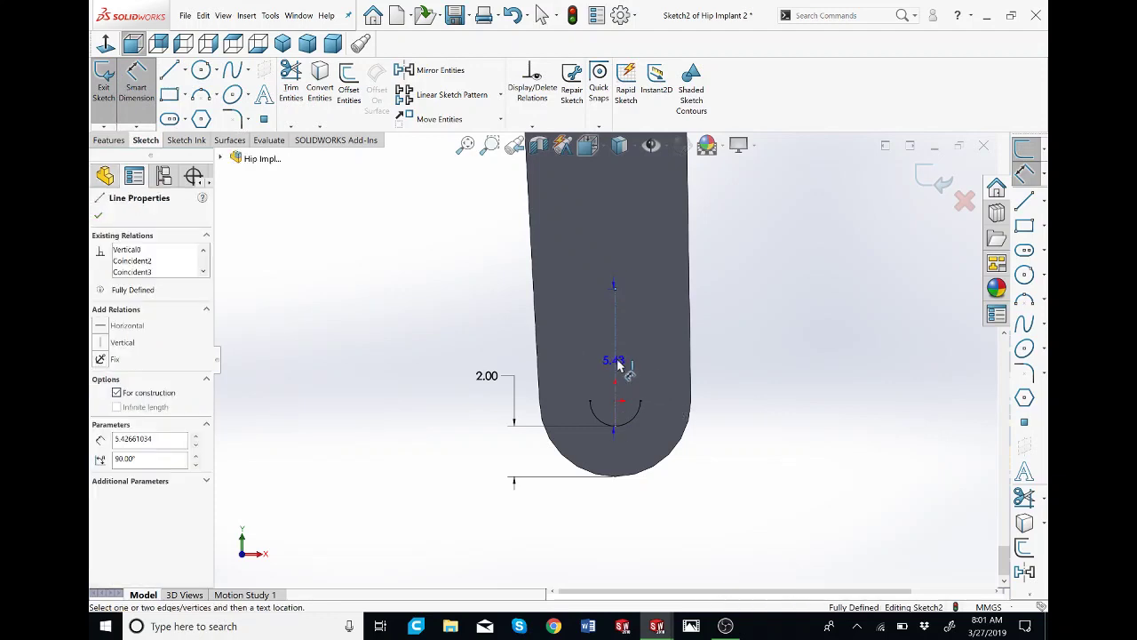
pyautogui.click(751, 368)
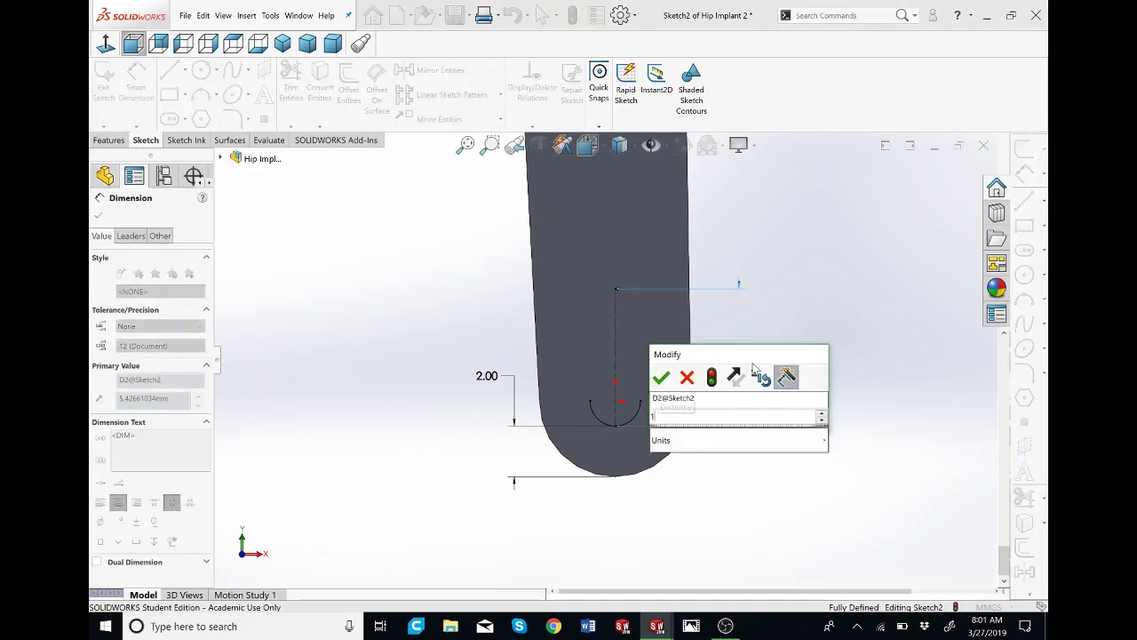
pyautogui.write('117')
pyautogui.press('Return')
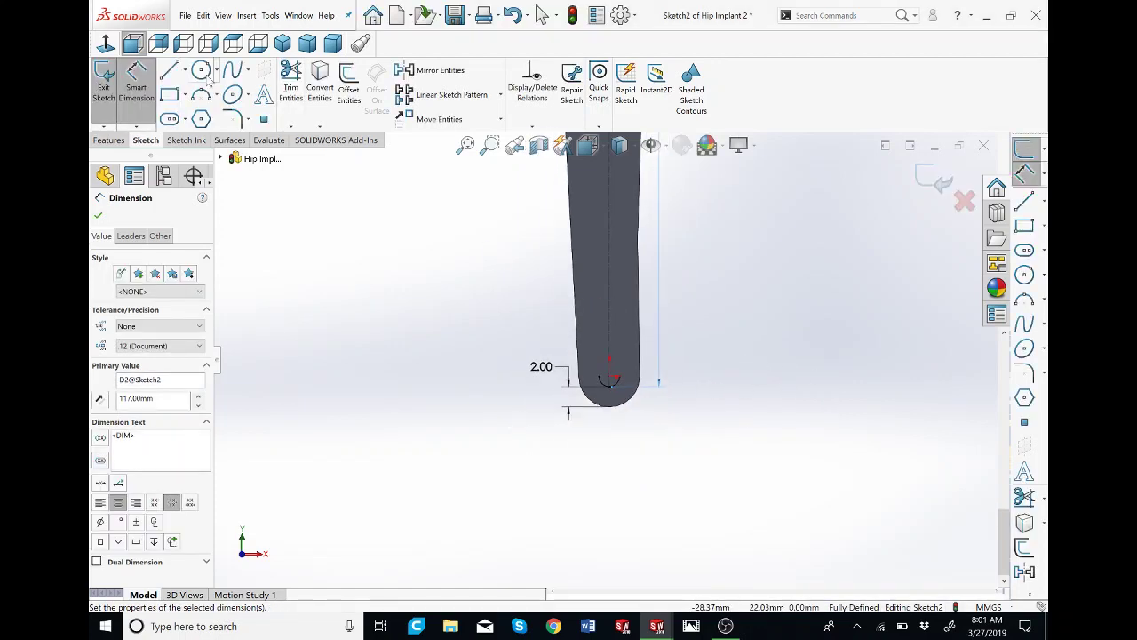
# Step: Draw a vertical line about 4.8 mm long upward from the left end of the offset arc
pyautogui.click(169, 70)
pyautogui.scroll(-5, 602, 378)
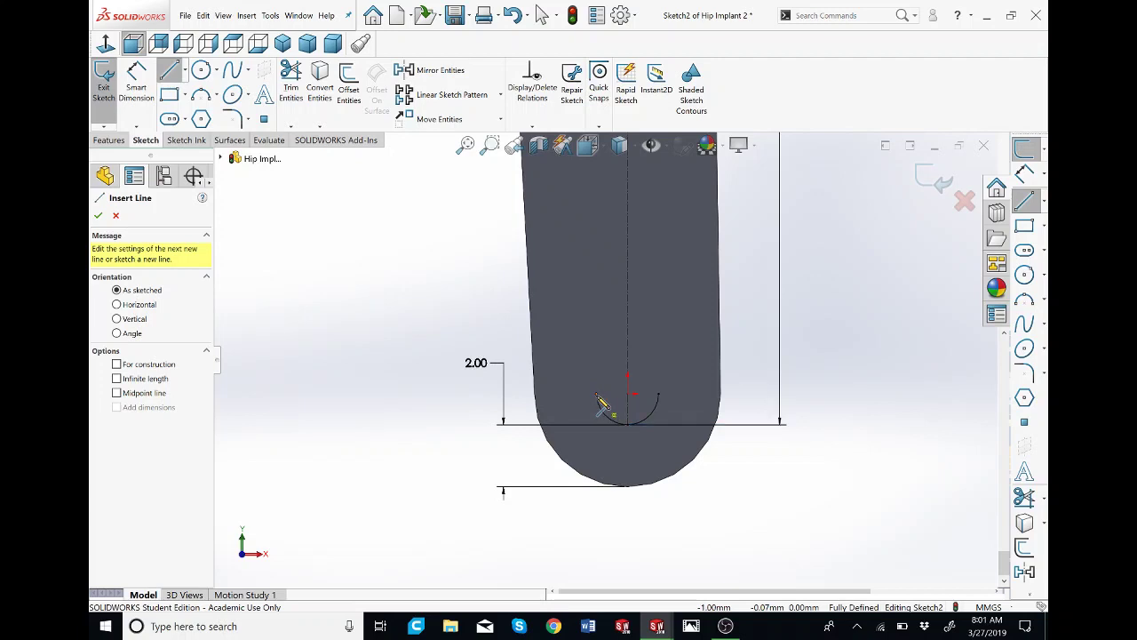
pyautogui.click(597, 396)
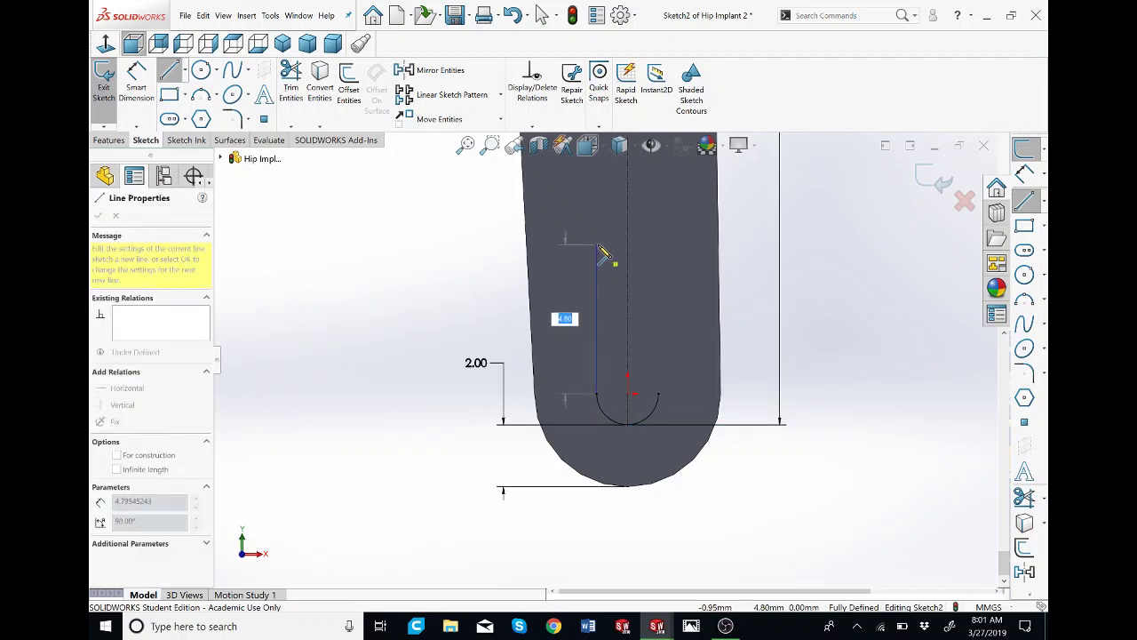
pyautogui.click(598, 247)
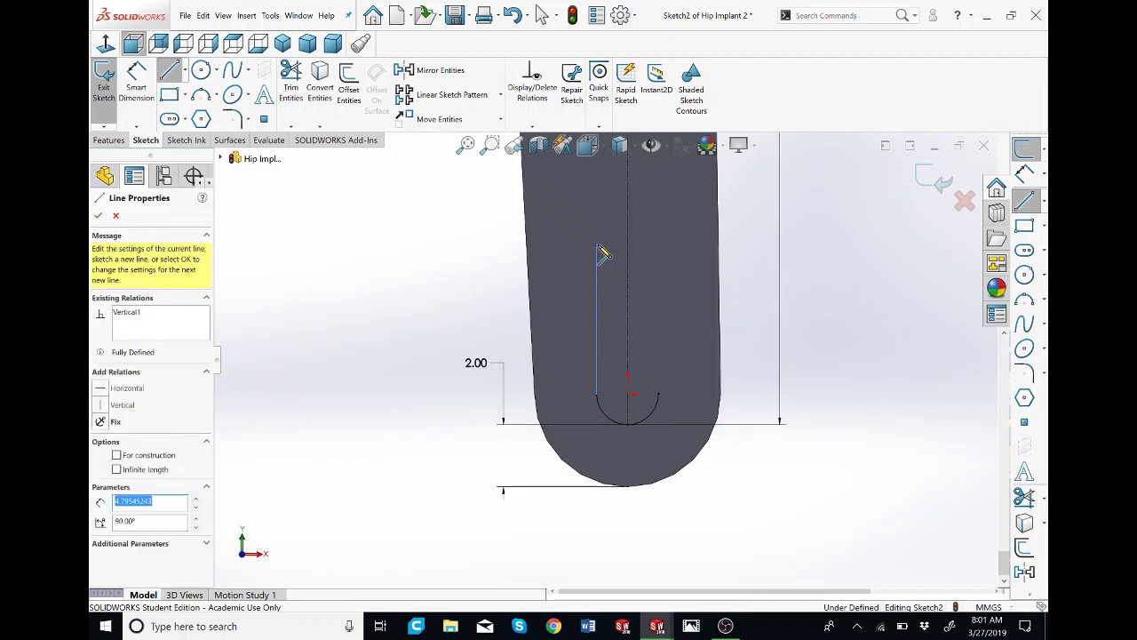
pyautogui.press('Escape')
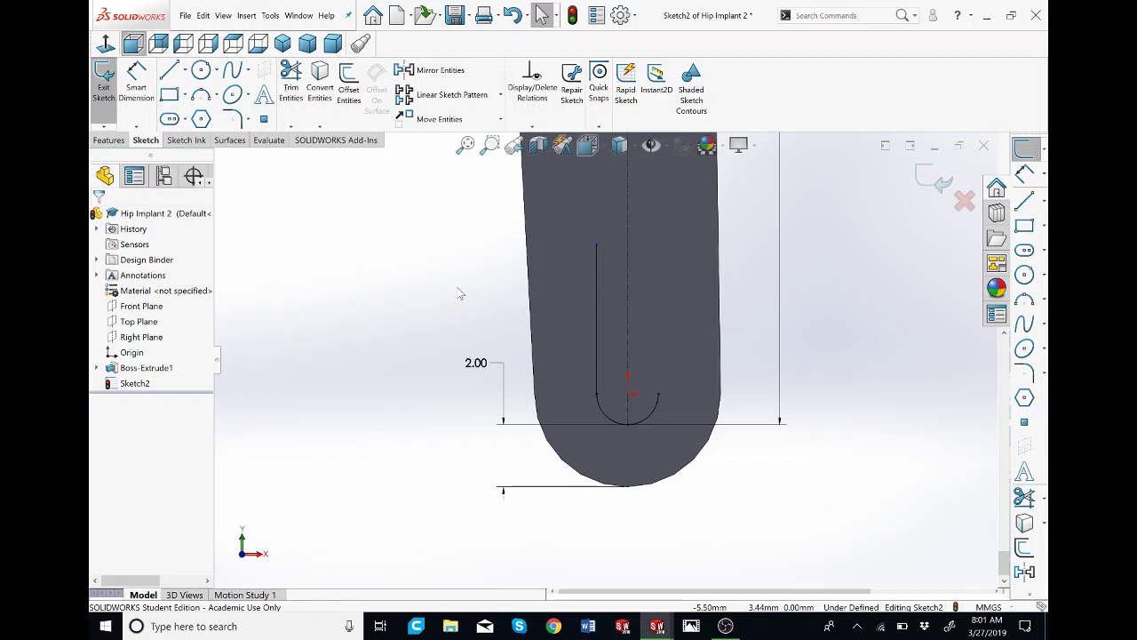
# Step: Examine the sketch shortcut toolbar and its customization settings, leaving them unchanged
pyautogui.press('s')
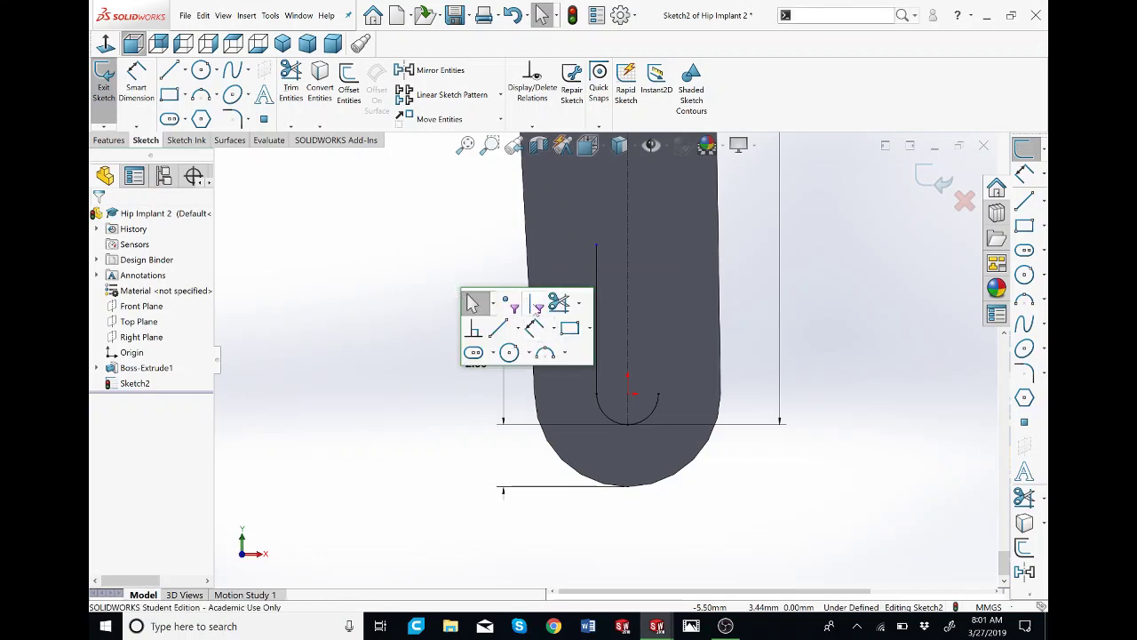
pyautogui.rightClick(735, 135)
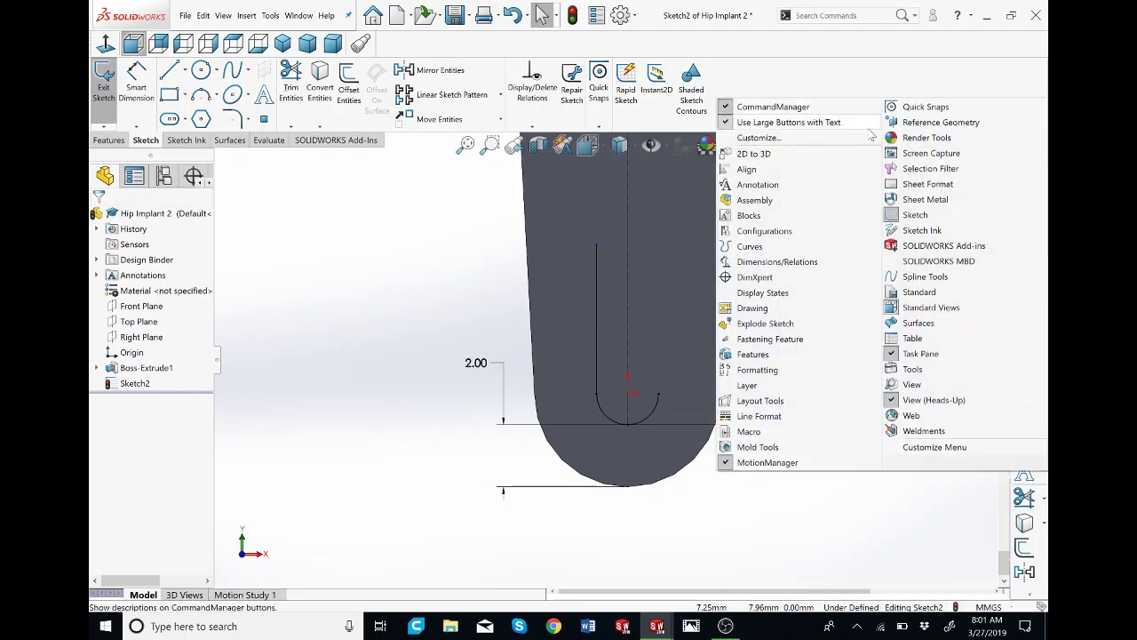
pyautogui.click(816, 140)
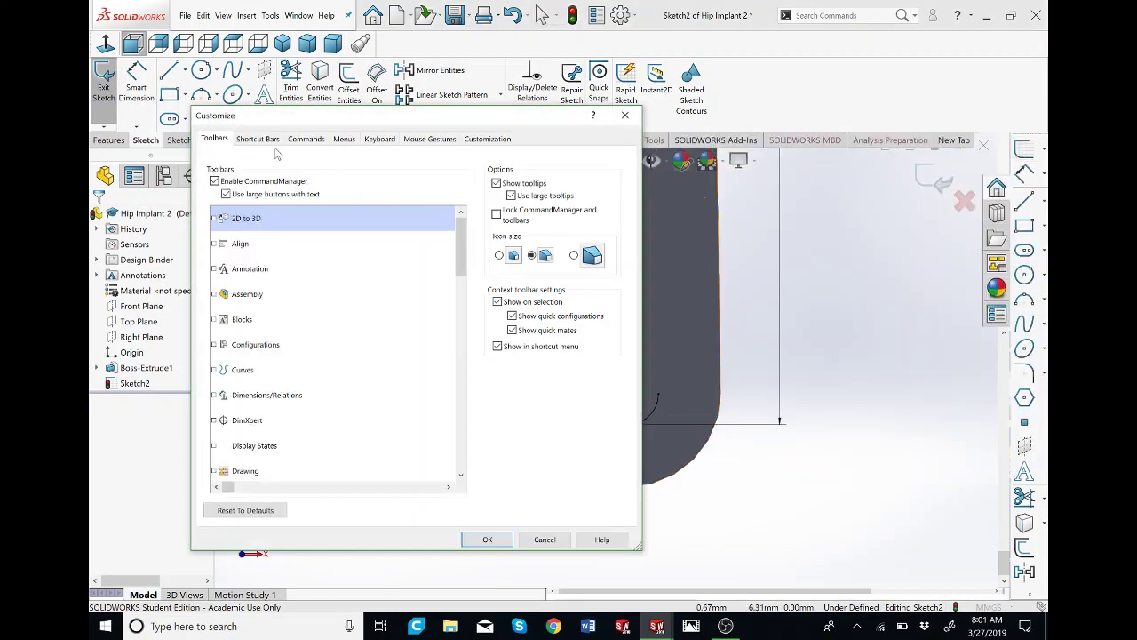
pyautogui.click(266, 145)
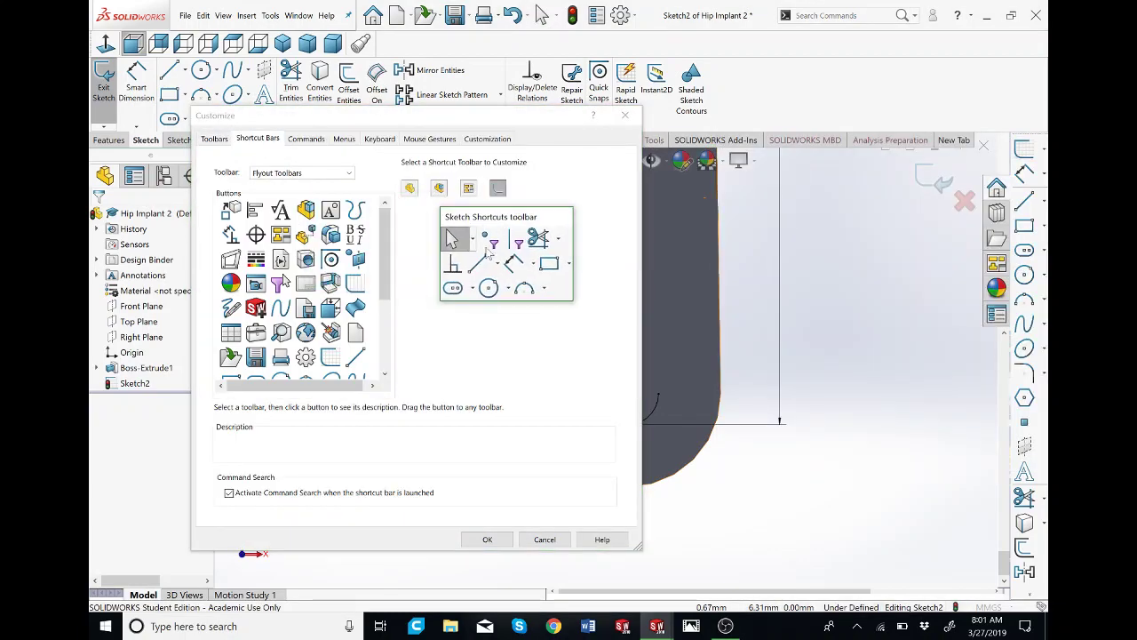
pyautogui.click(544, 537)
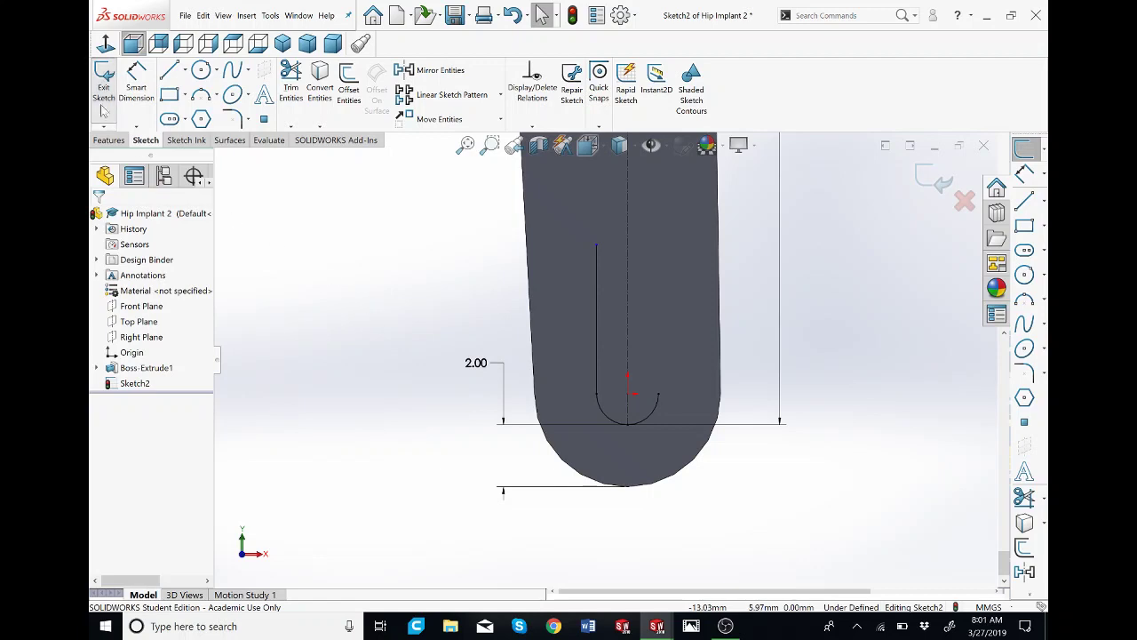
# Step: Dimension the length of the vertical line left of the centerline and set it to 115 mm
pyautogui.press('s')
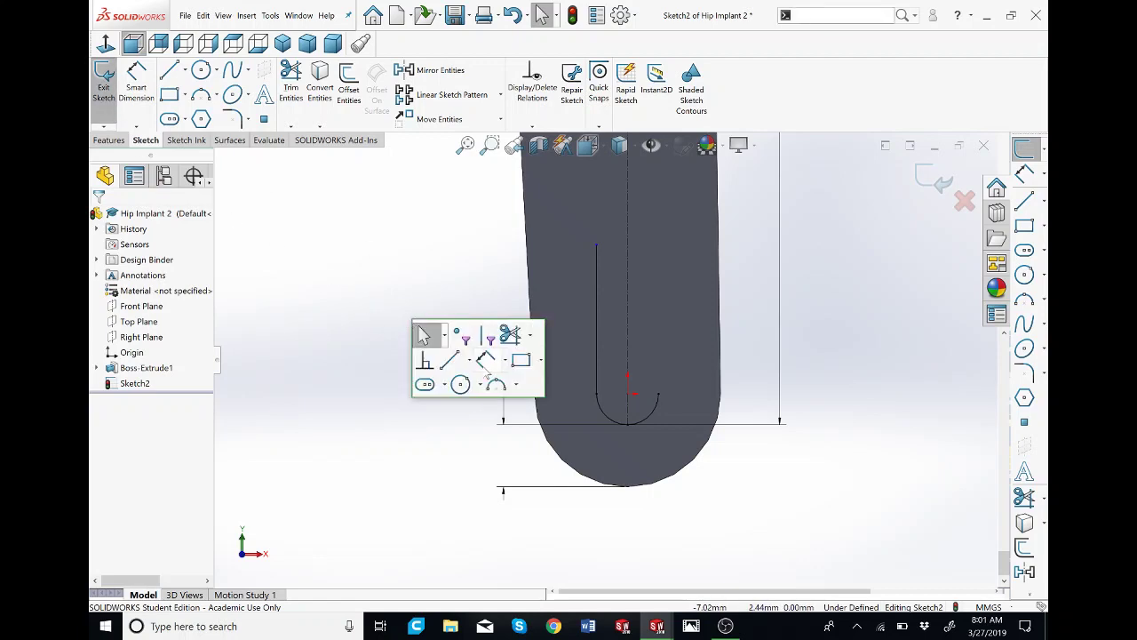
pyautogui.click(486, 361)
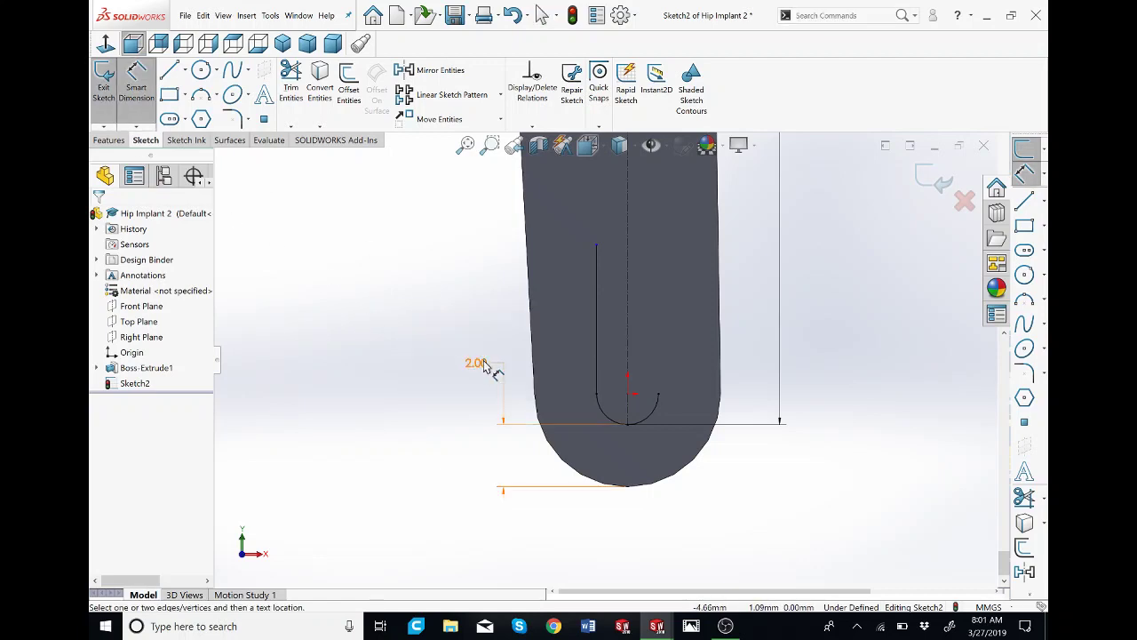
pyautogui.click(597, 308)
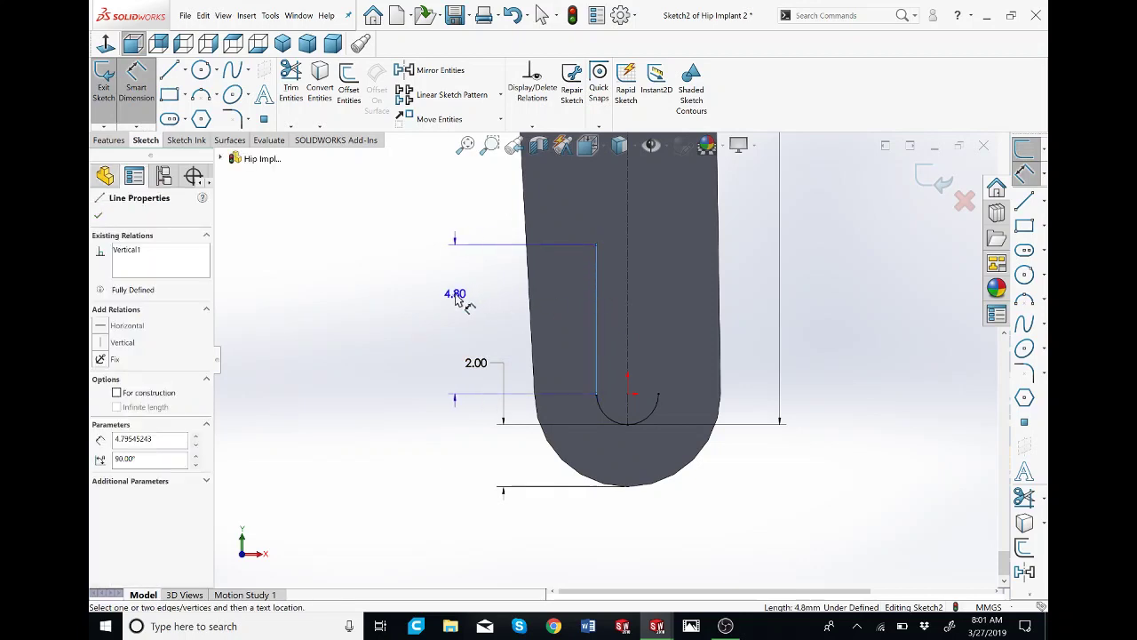
pyautogui.click(464, 302)
pyautogui.write('115')
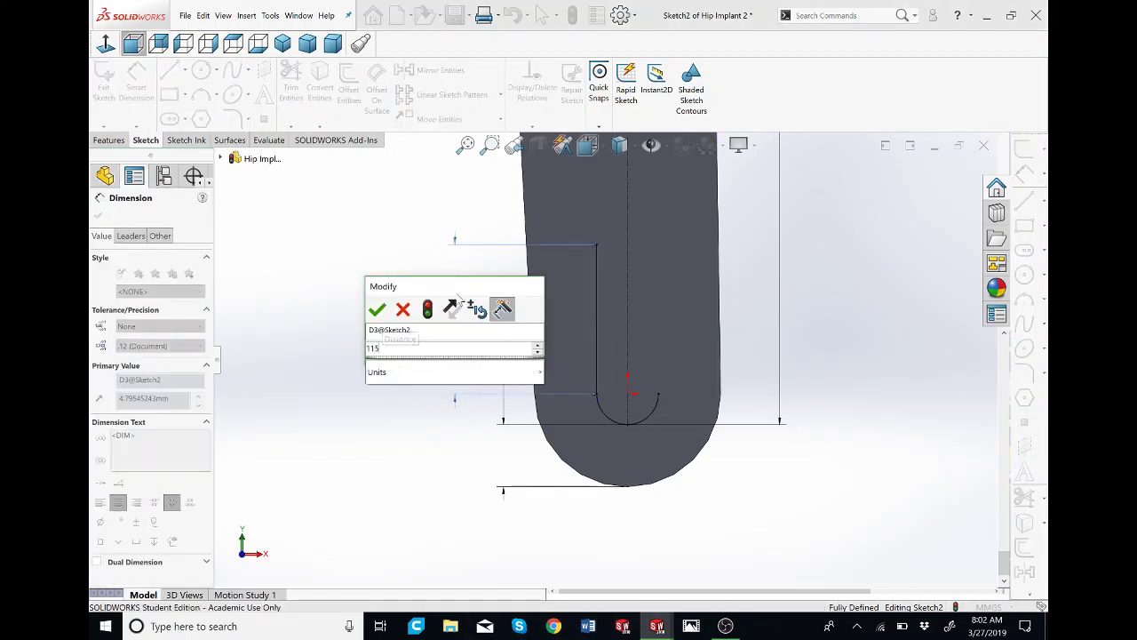
pyautogui.press('Return')
# Step: Draw a slanted line joining the upper end of the 115 mm line to the upper end of the centerline
pyautogui.scroll(6, 646, 289)
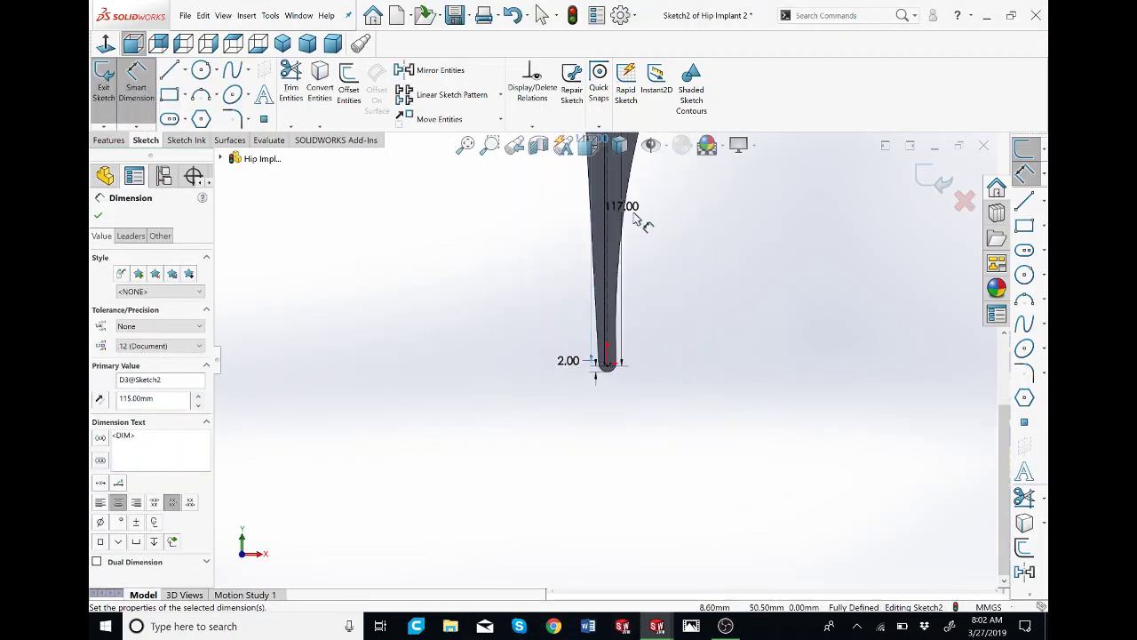
pyautogui.scroll(-10, 615, 173)
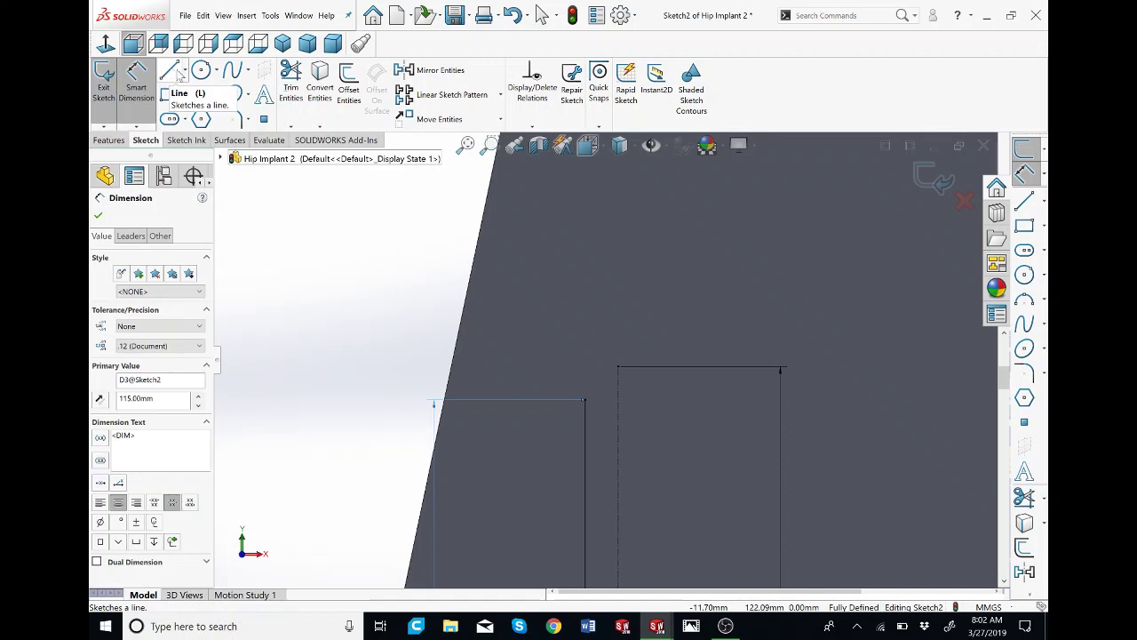
pyautogui.click(174, 72)
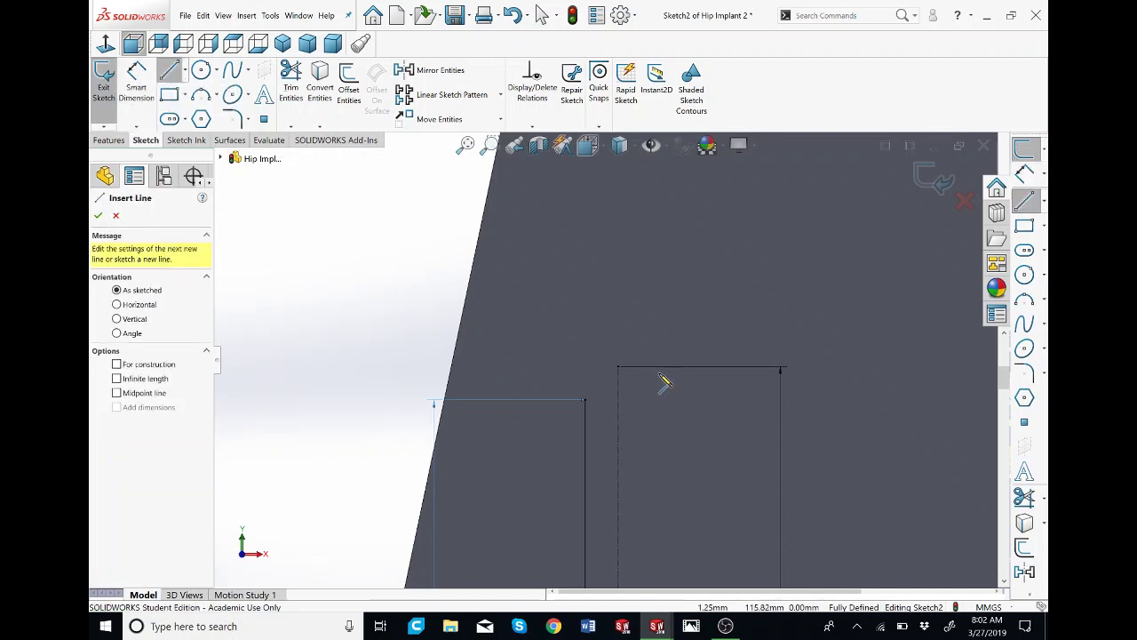
pyautogui.click(584, 400)
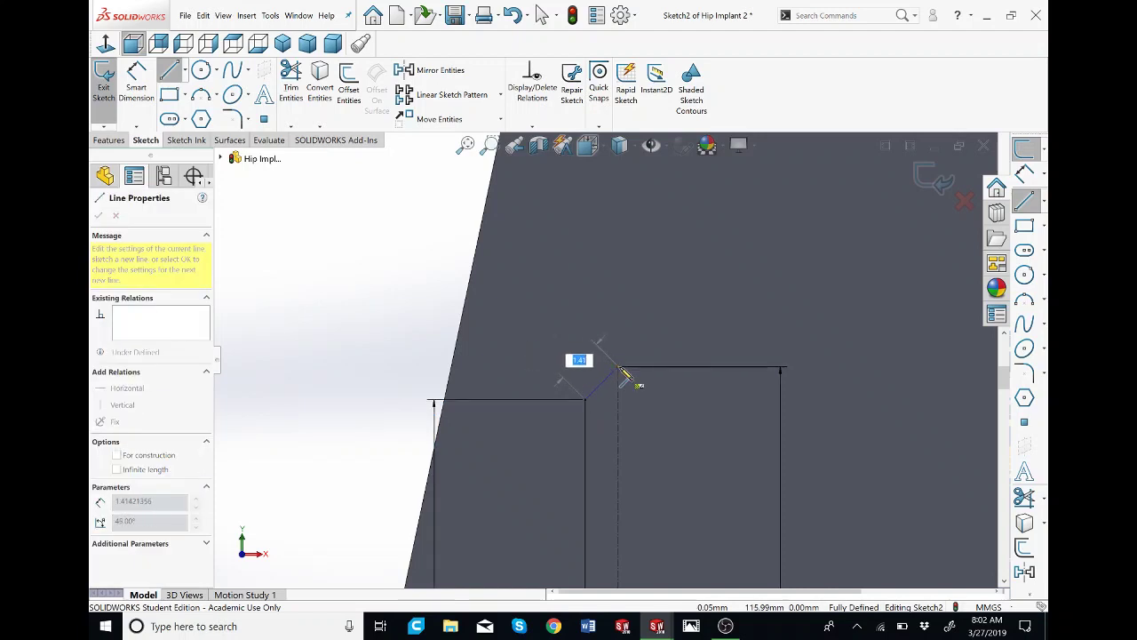
pyautogui.click(621, 369)
pyautogui.press('Escape')
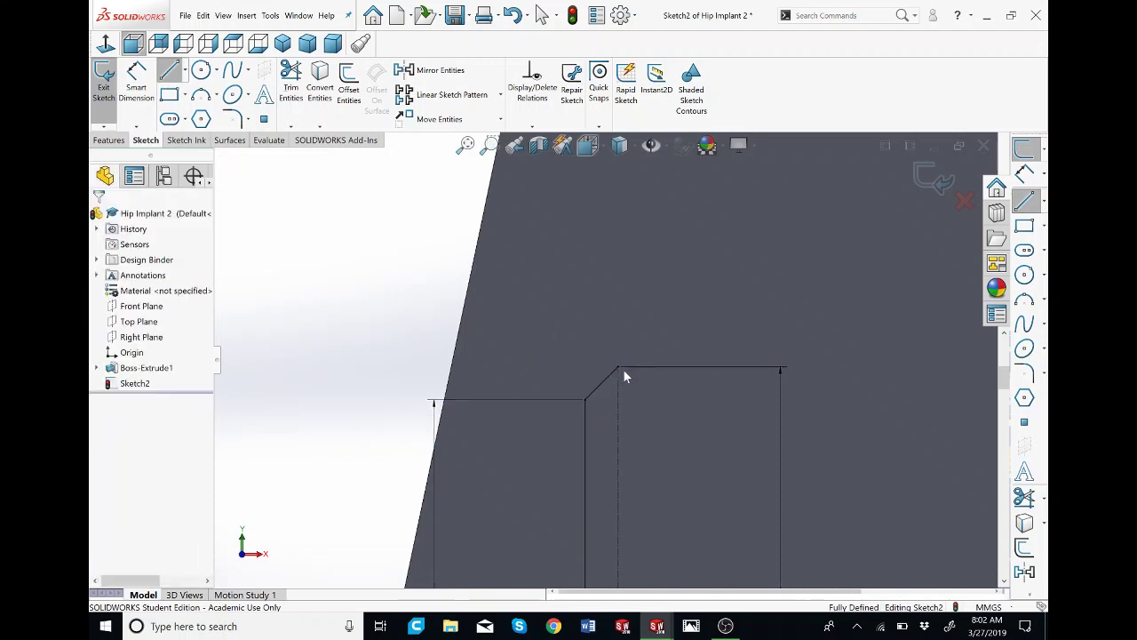
pyautogui.scroll(2, 702, 445)
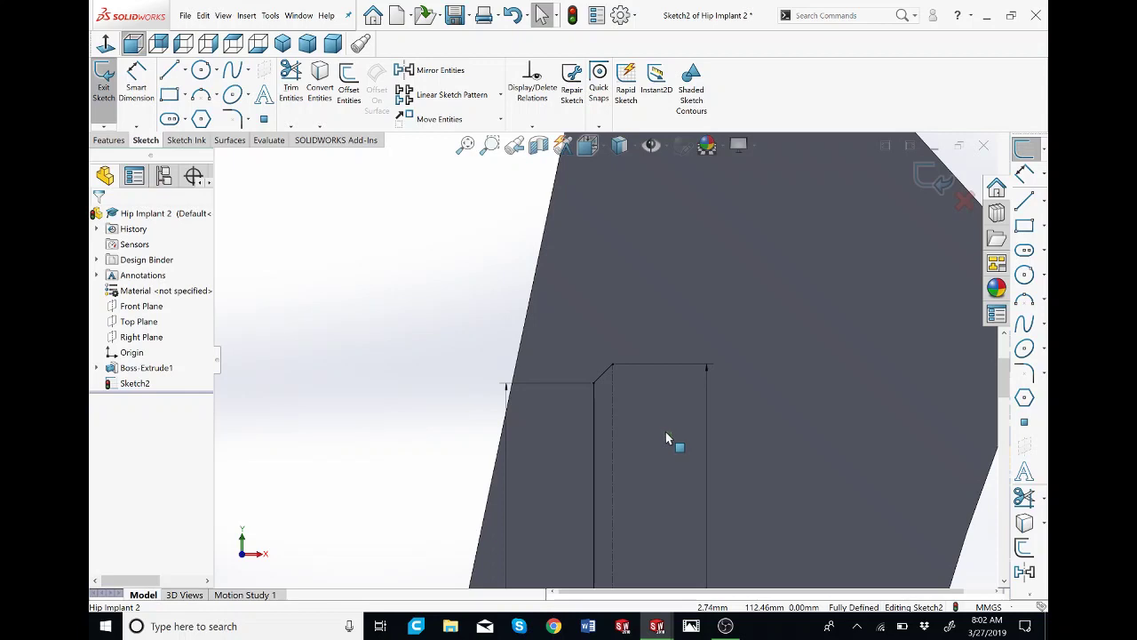
pyautogui.moveTo(669, 435); pyautogui.dragTo(555, 336)
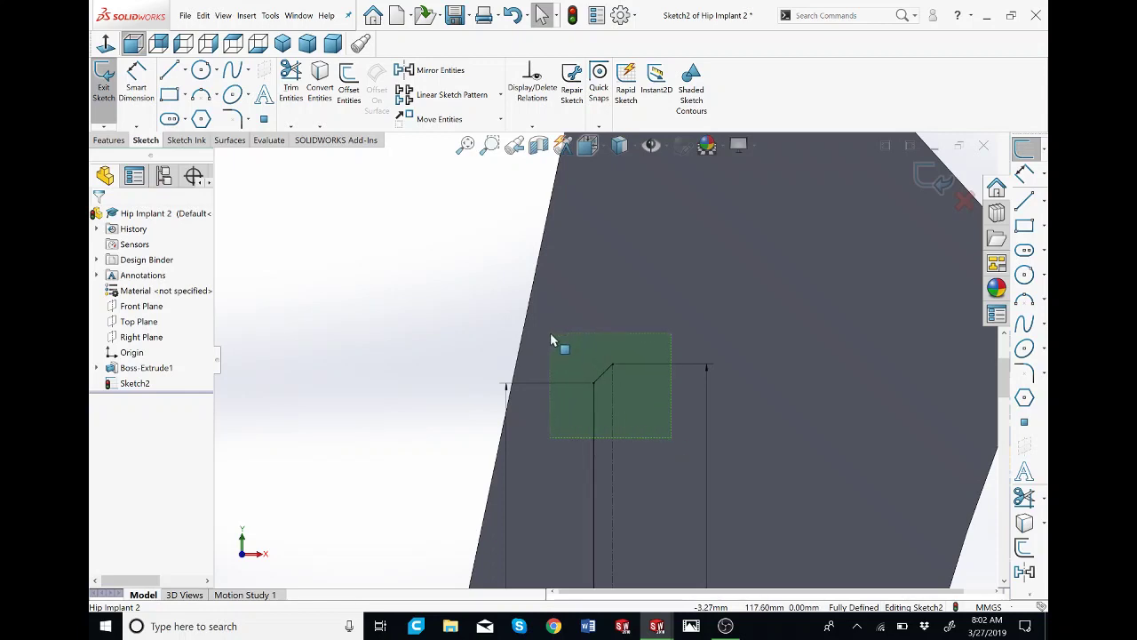
pyautogui.moveTo(551, 335); pyautogui.dragTo(551, 335)
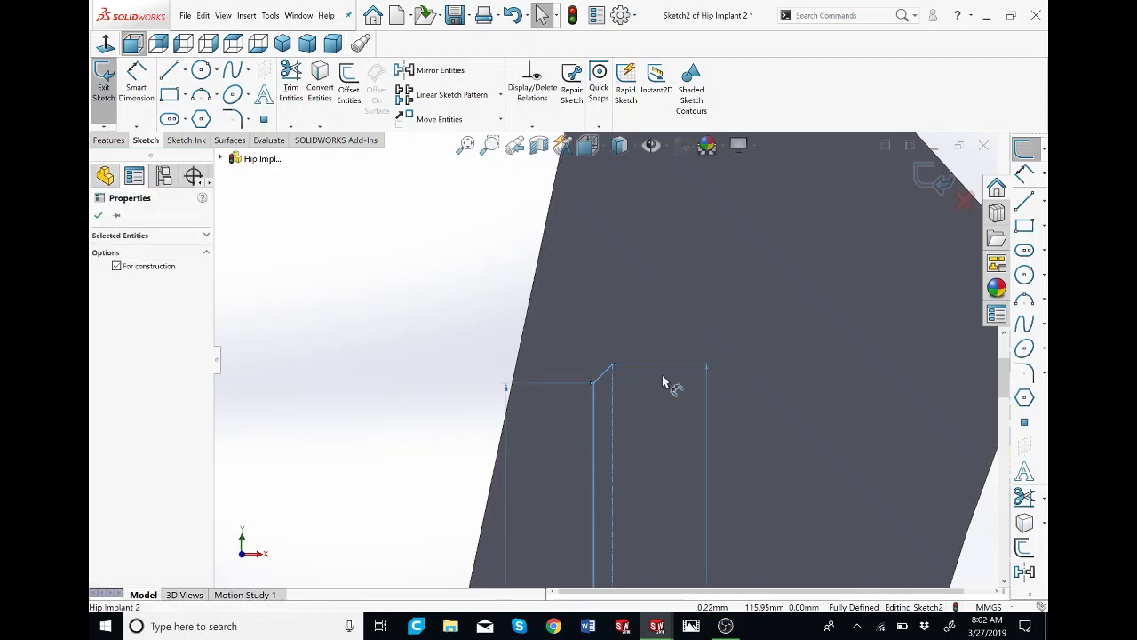
pyautogui.click(478, 335)
pyautogui.moveTo(591, 376); pyautogui.dragTo(648, 431)
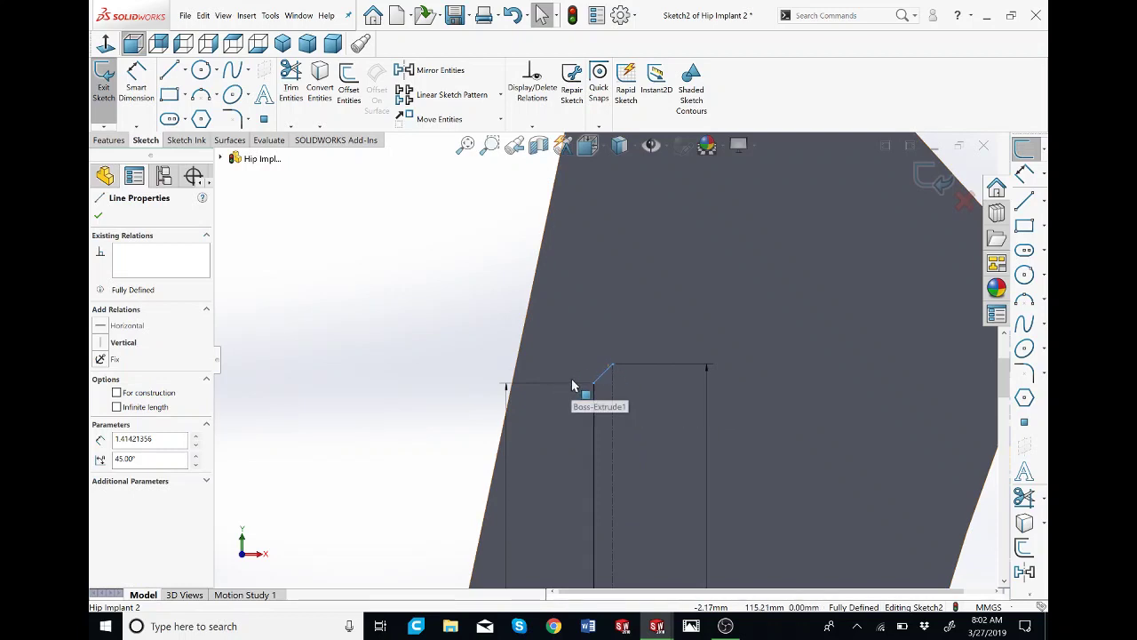
pyautogui.click(670, 430)
pyautogui.press('Escape')
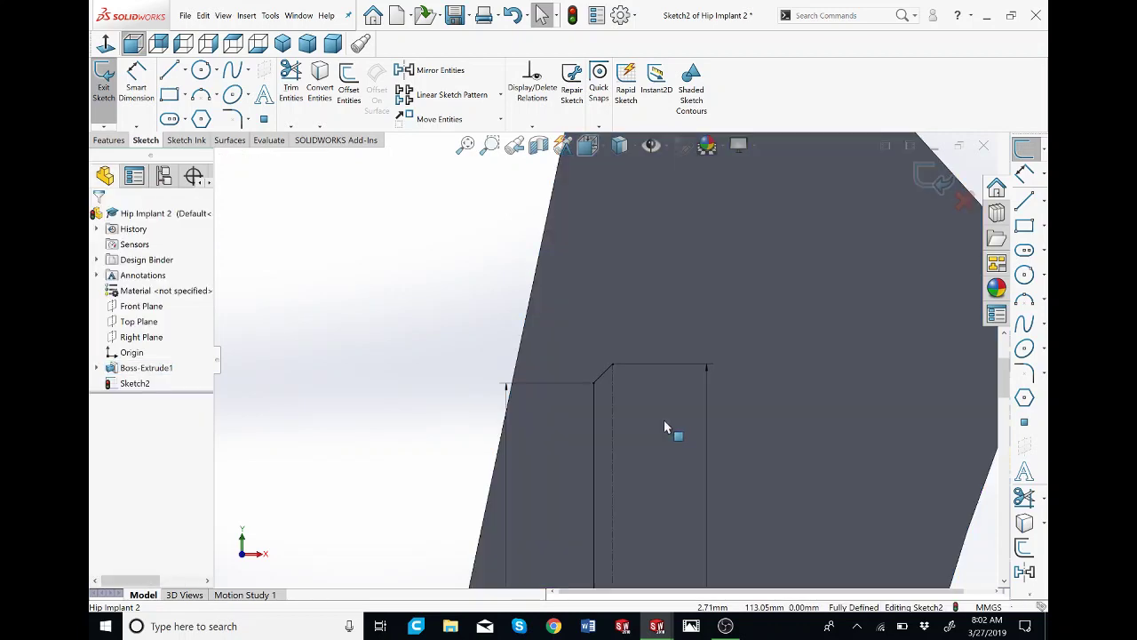
# Step: Mirror the 115 mm vertical line and the slanted top line about the centerline to complete the slot outline
pyautogui.moveTo(614, 384); pyautogui.dragTo(555, 338)
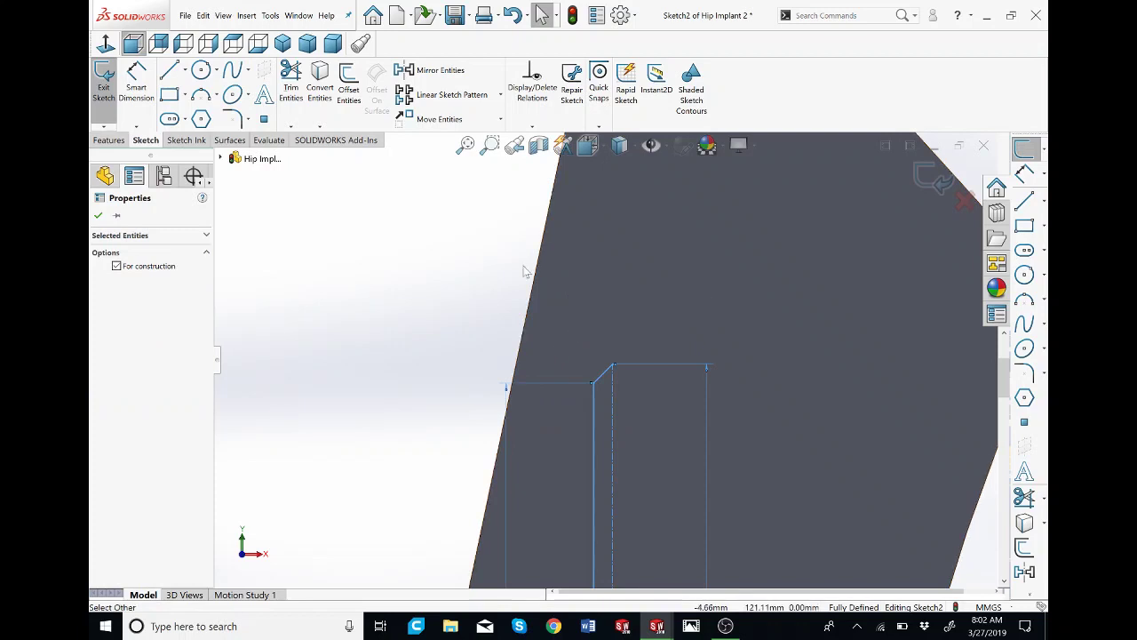
pyautogui.click(441, 73)
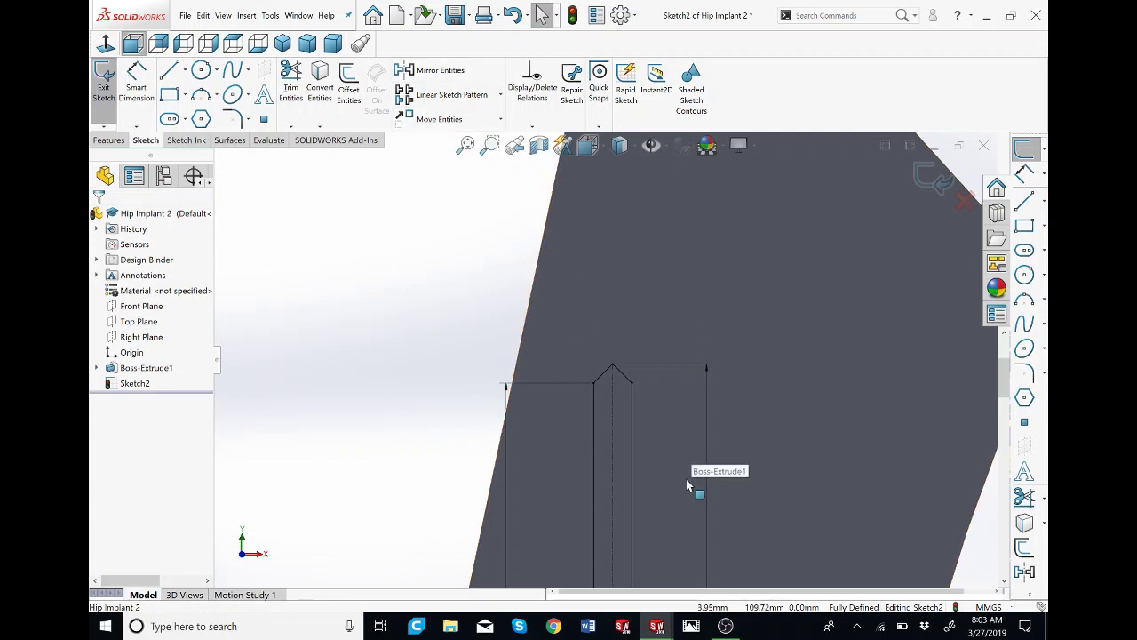
pyautogui.scroll(5, 676, 481)
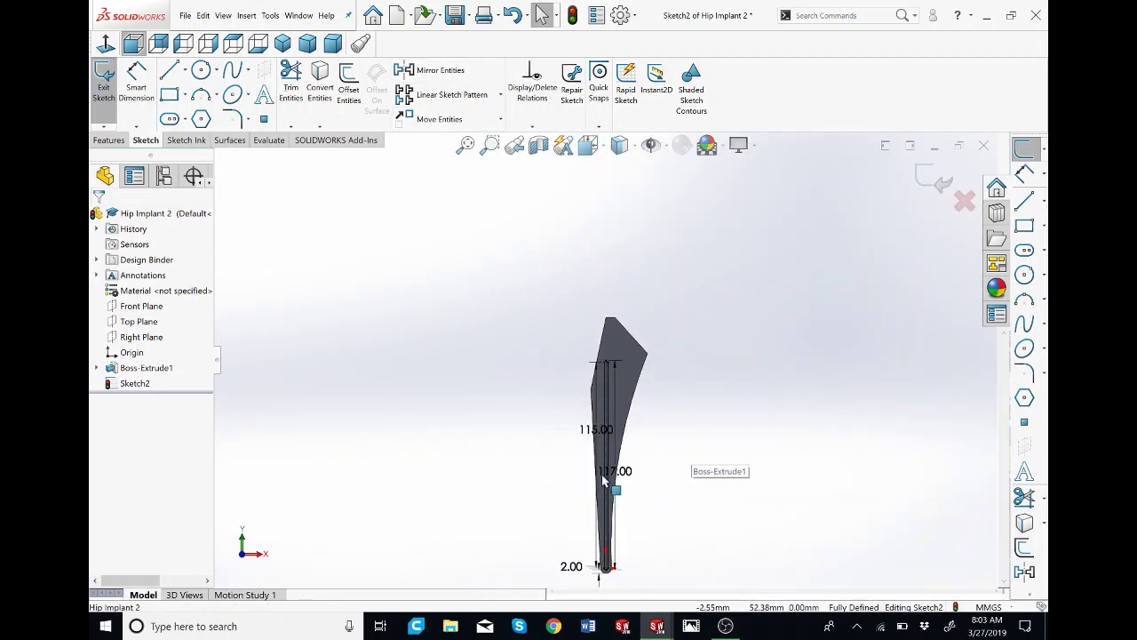
pyautogui.scroll(-4, 604, 477)
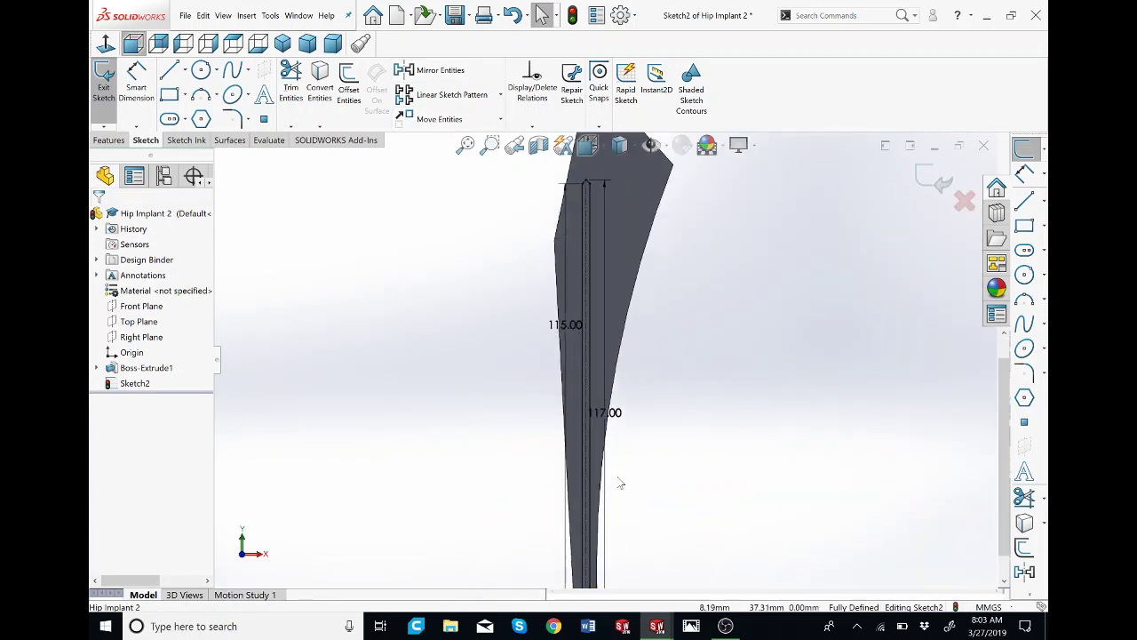
# Step: Cut-extrude the slot sketch 1 mm deep into the stem face with a Blind end condition
pyautogui.click(109, 140)
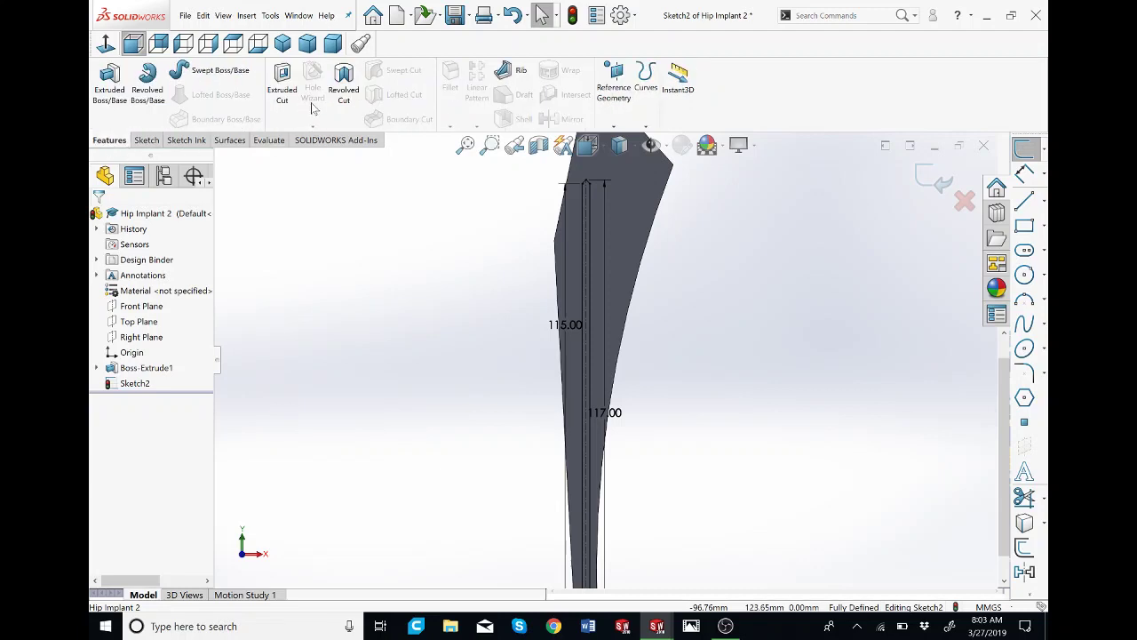
pyautogui.click(282, 87)
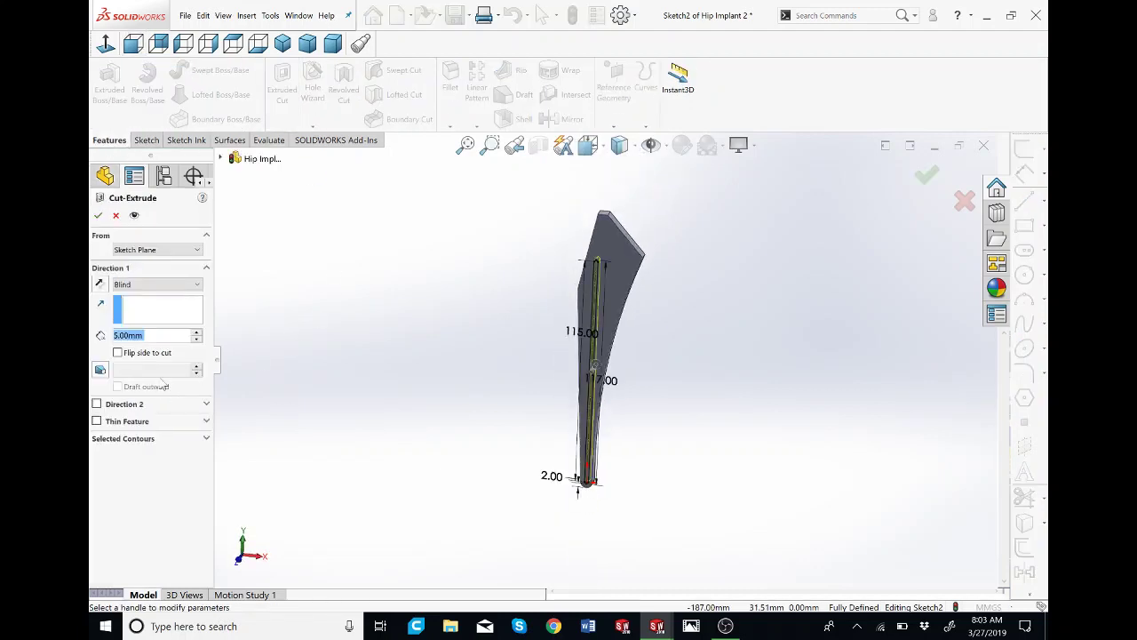
pyautogui.write('1')
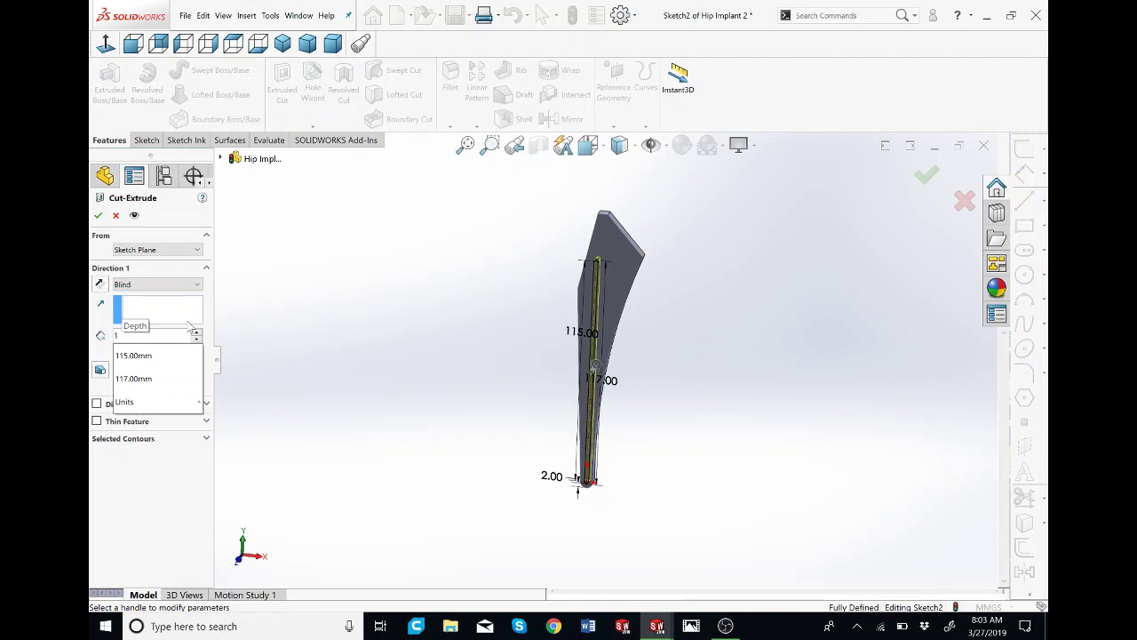
pyautogui.press('Return')
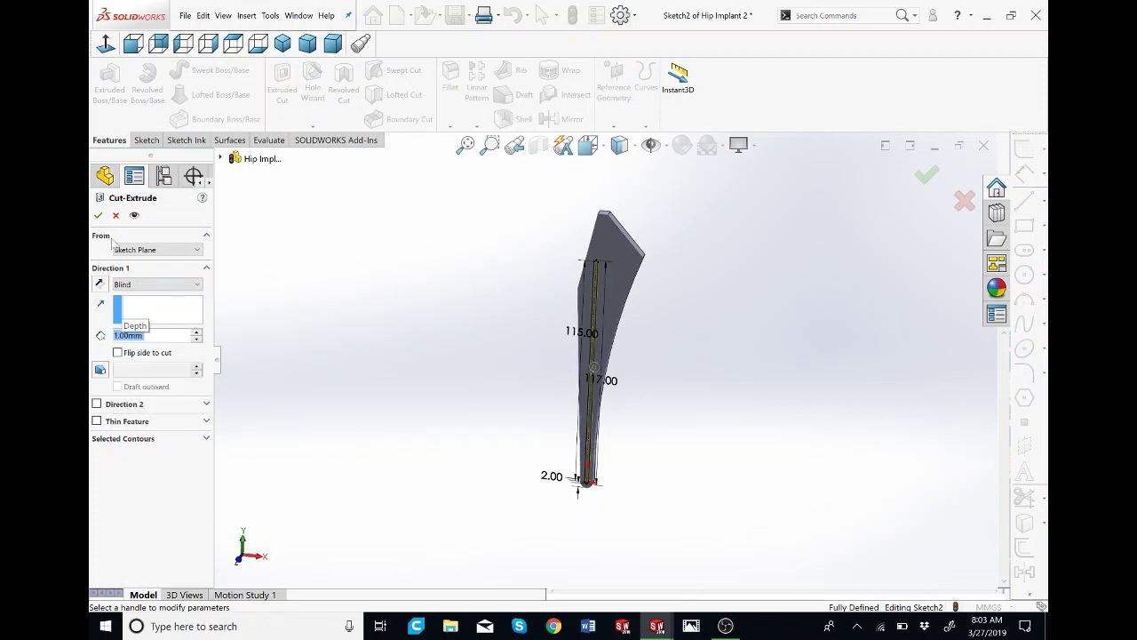
pyautogui.moveTo(498, 373); pyautogui.dragTo(462, 400, button='middle')
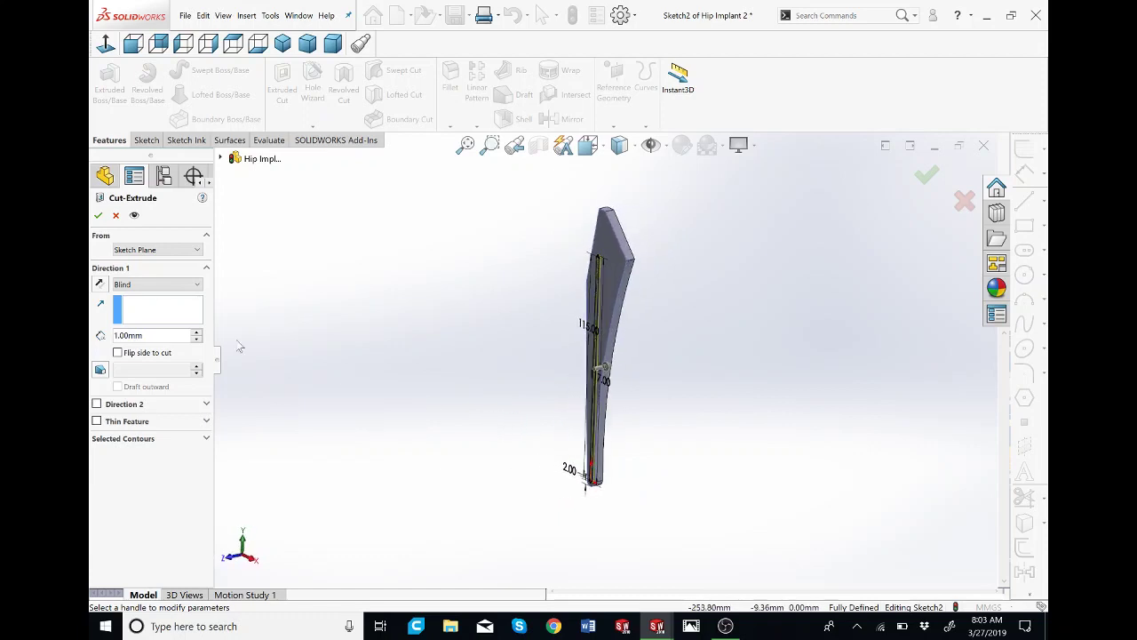
pyautogui.click(98, 215)
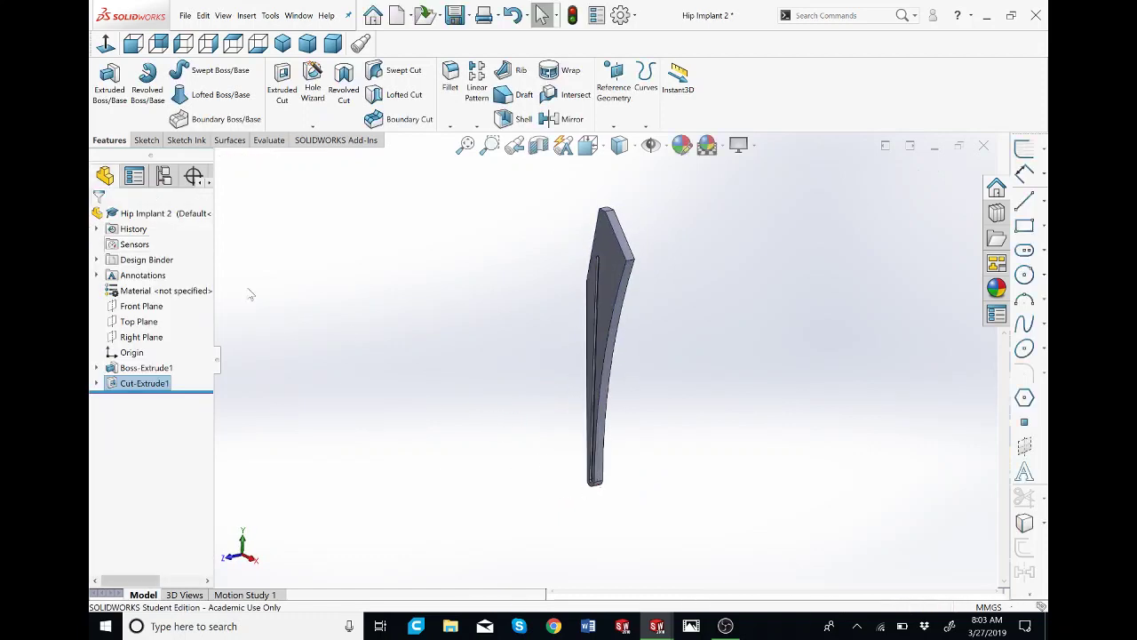
# Step: Inspect the slot cut on the stem, and bring up the original Hip Implant part to compare its slot
pyautogui.moveTo(495, 432); pyautogui.dragTo(505, 427, button='middle')
pyautogui.scroll(-4, 606, 295)
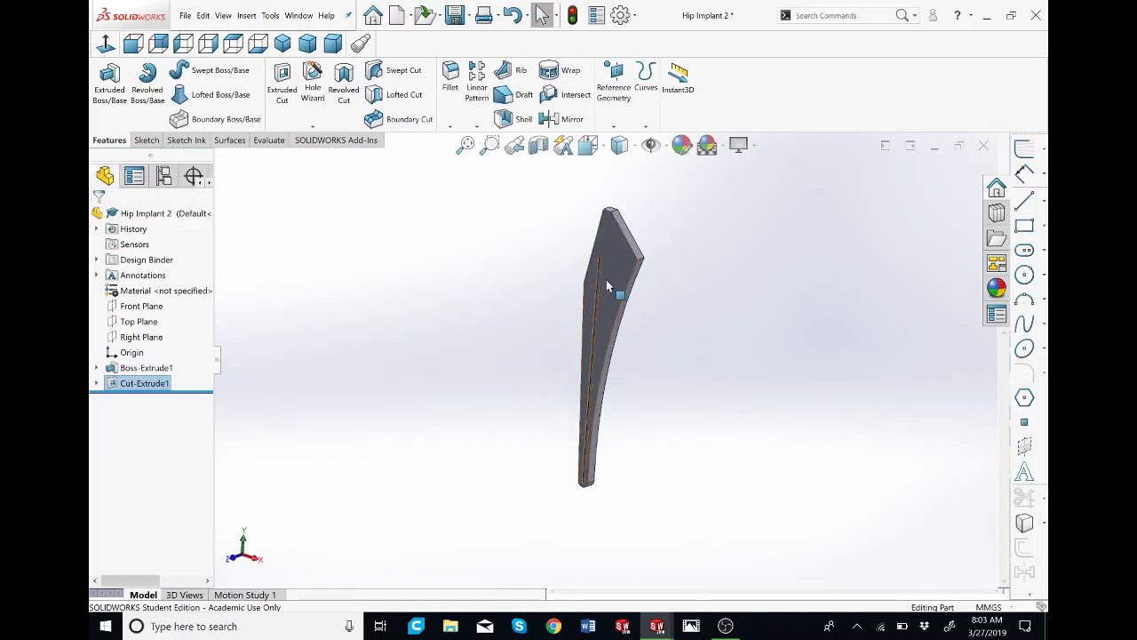
pyautogui.scroll(4, 553, 393)
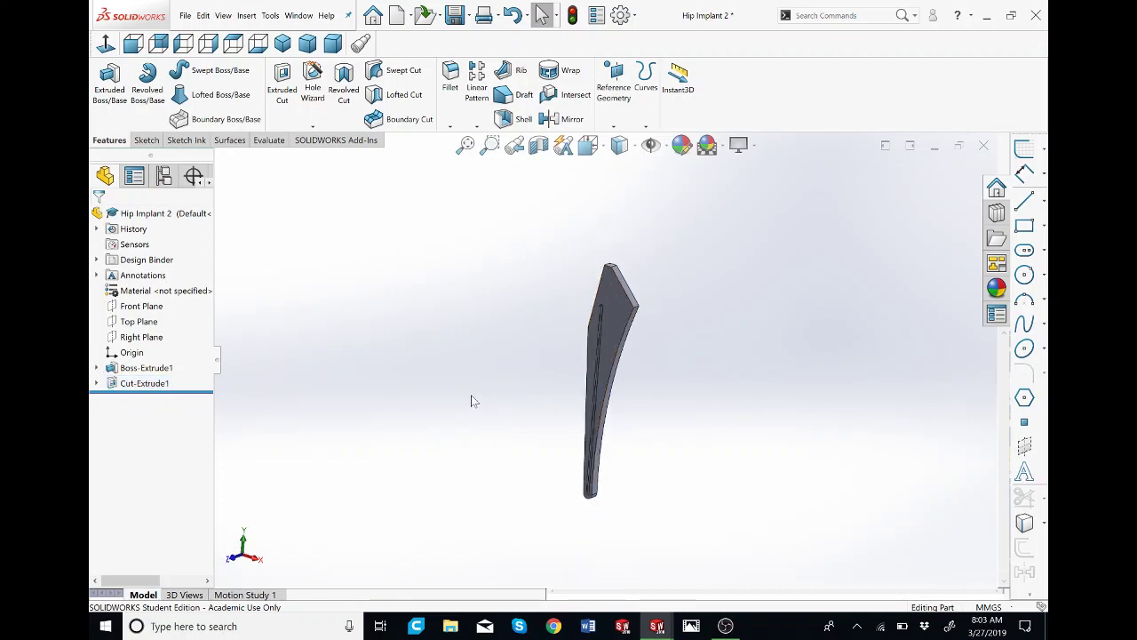
pyautogui.click(944, 183)
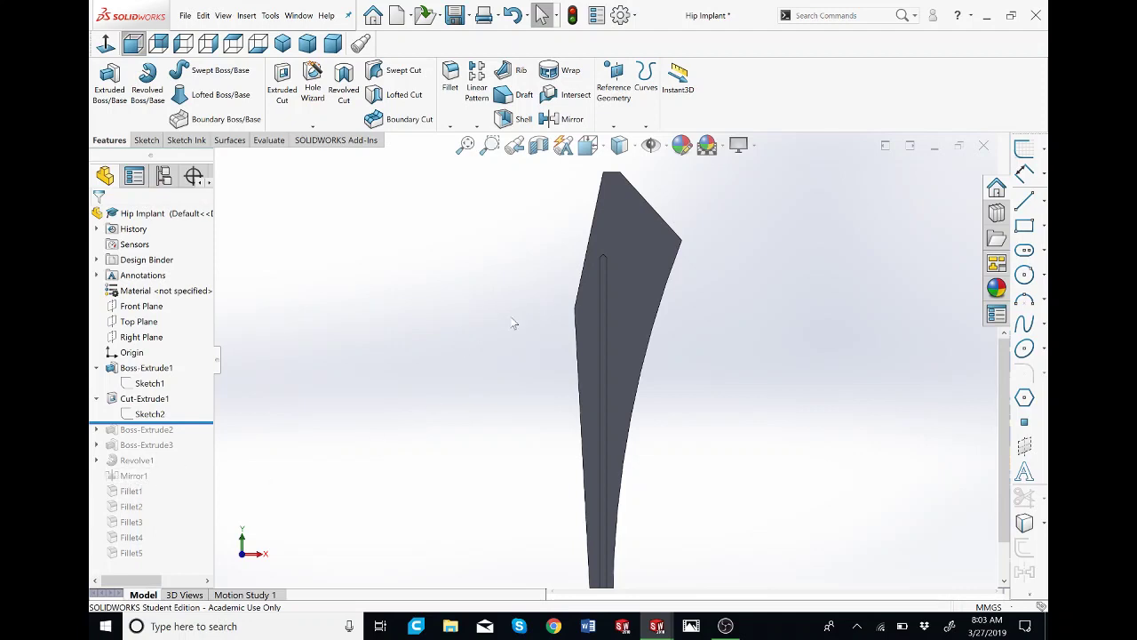
pyautogui.moveTo(322, 423); pyautogui.dragTo(708, 500, button='middle')
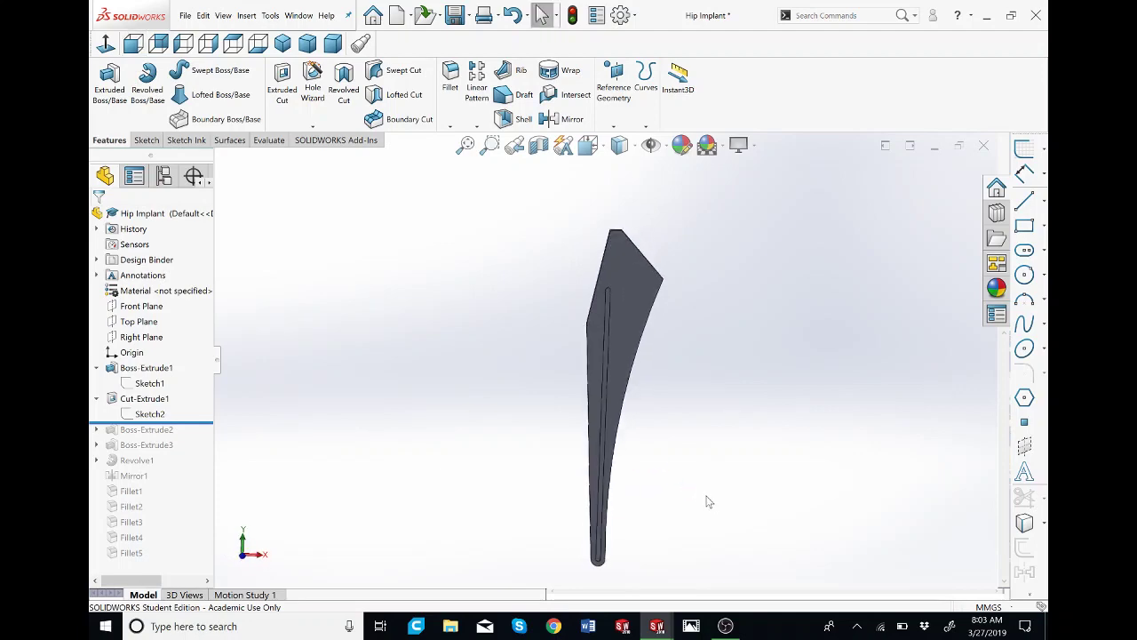
pyautogui.click(726, 626)
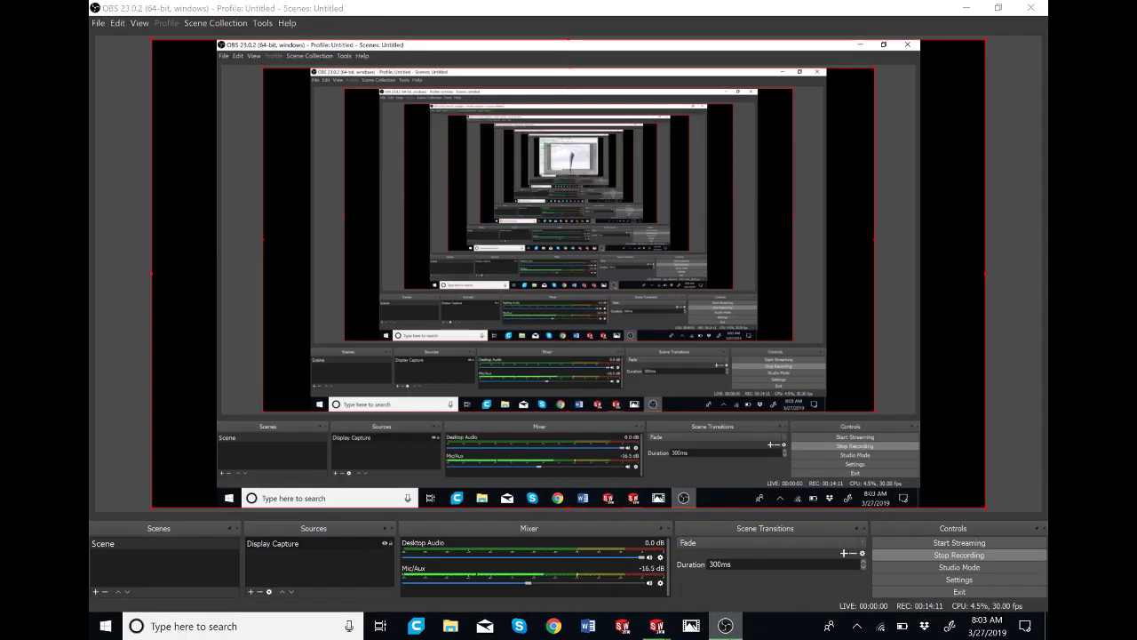
pyautogui.click(726, 626)
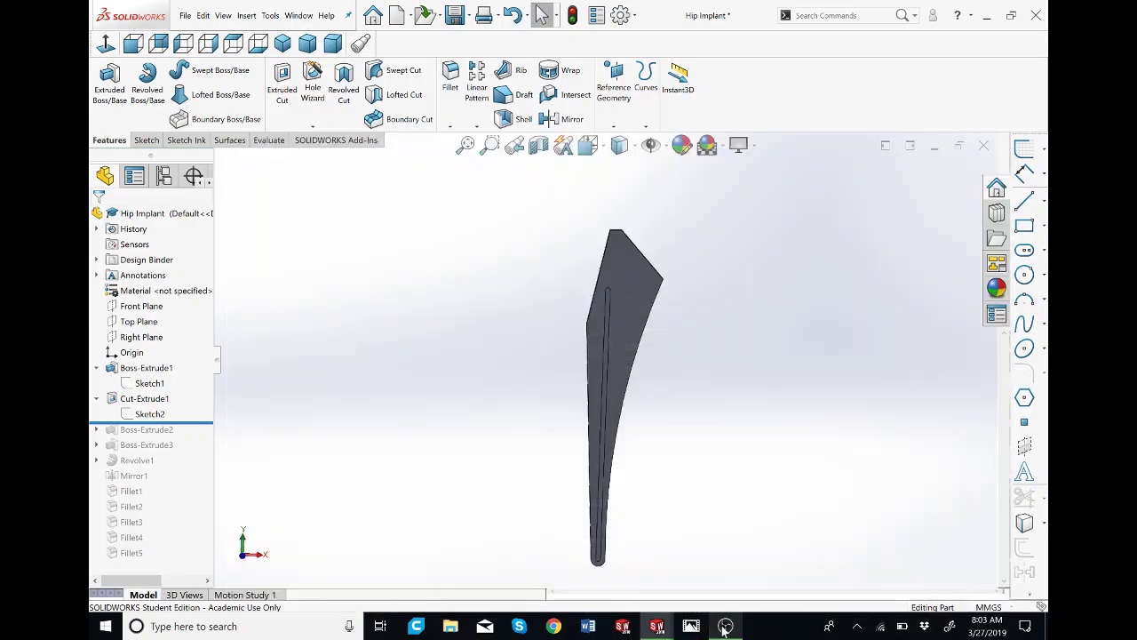